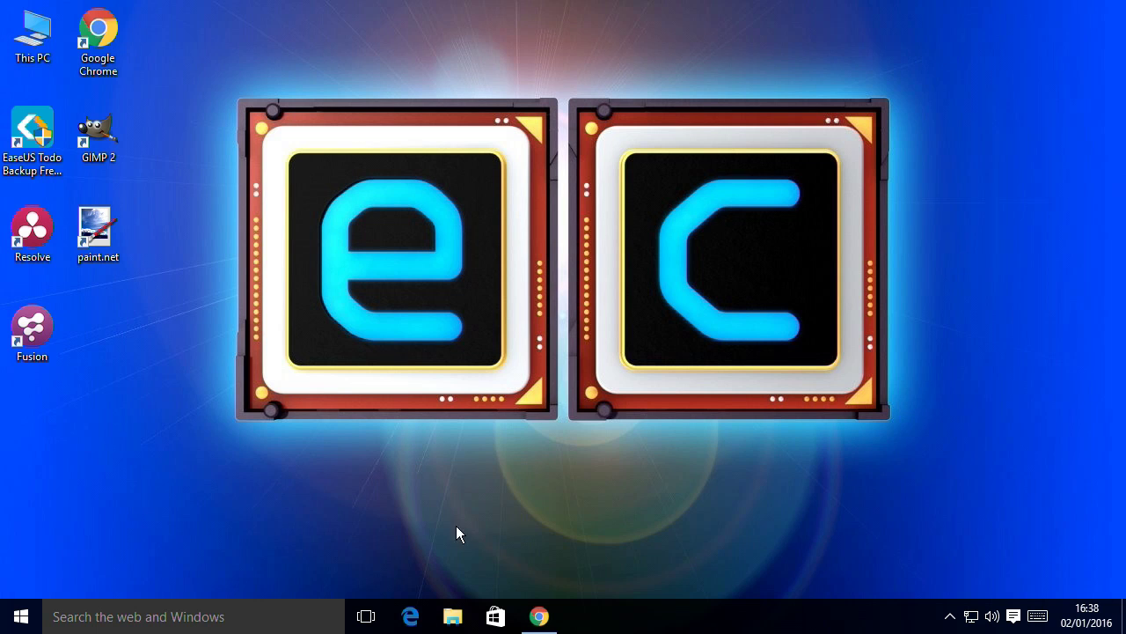
Step: Download the recommended VeraCrypt version 1.16 Windows installer from its CodePlex downloads page into the C: drive's Download folder
click(539, 616)
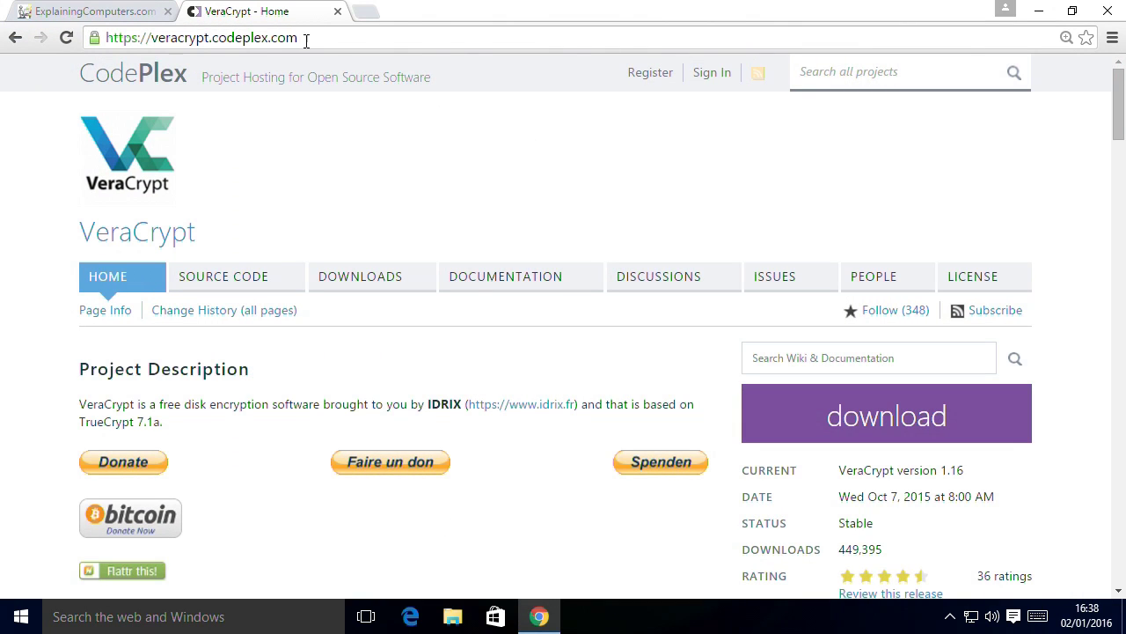
drag(307, 39, 76, 43)
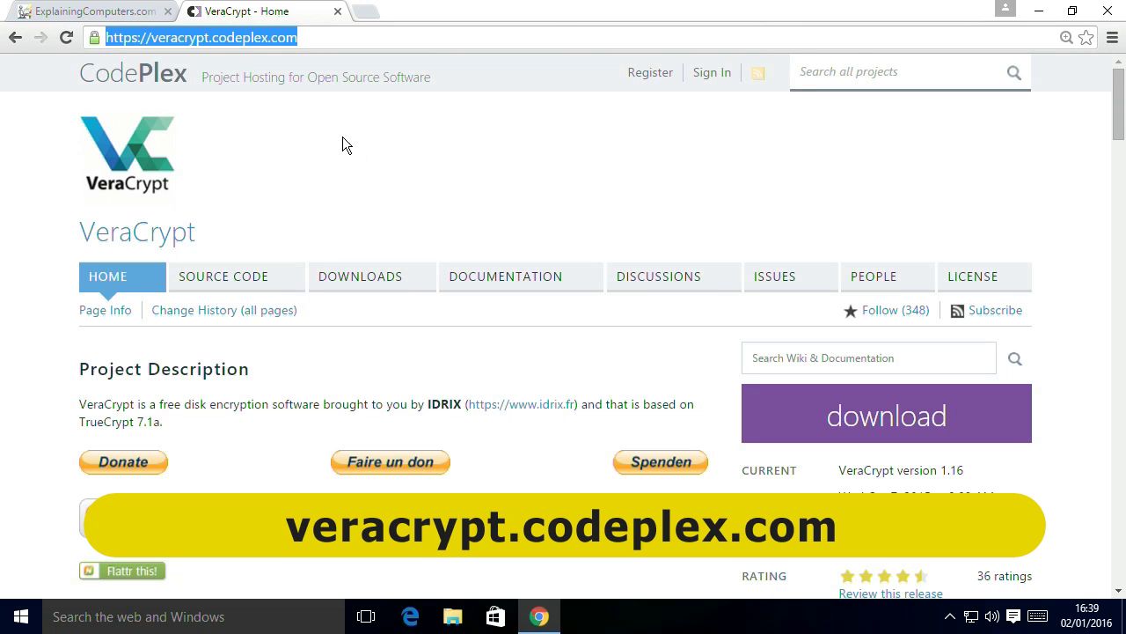
click(357, 279)
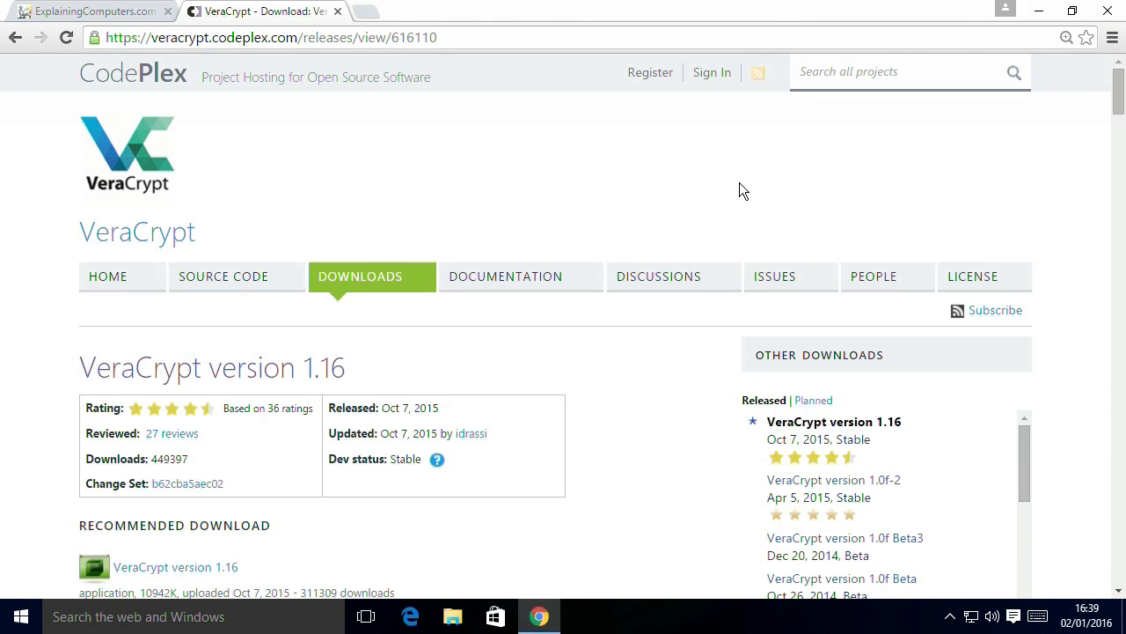
drag(1117, 95, 1116, 120)
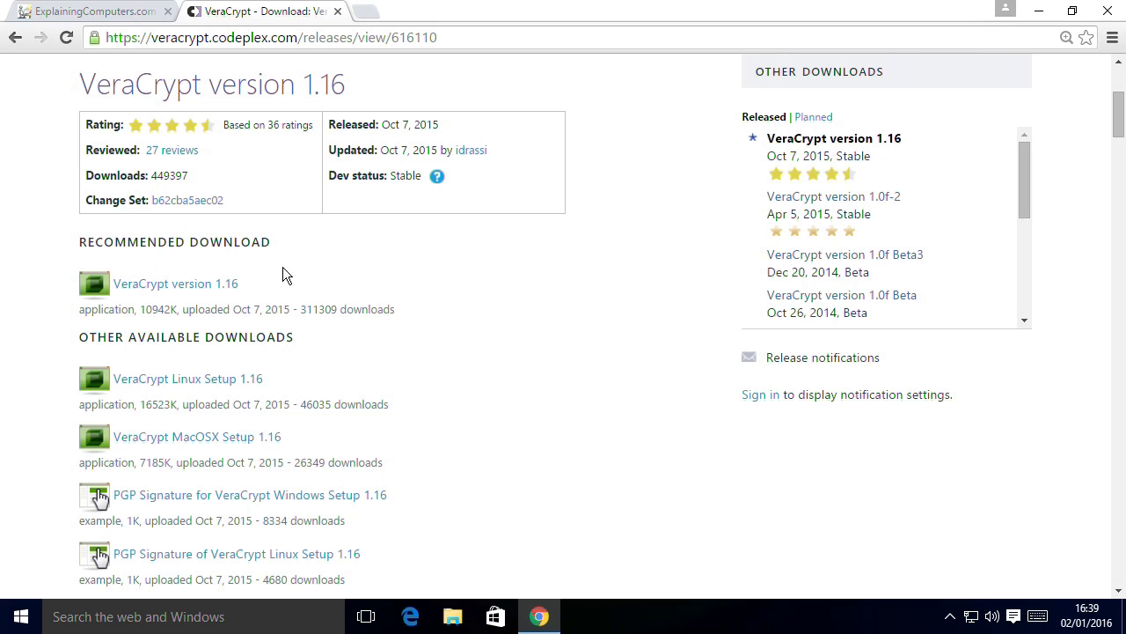
click(187, 285)
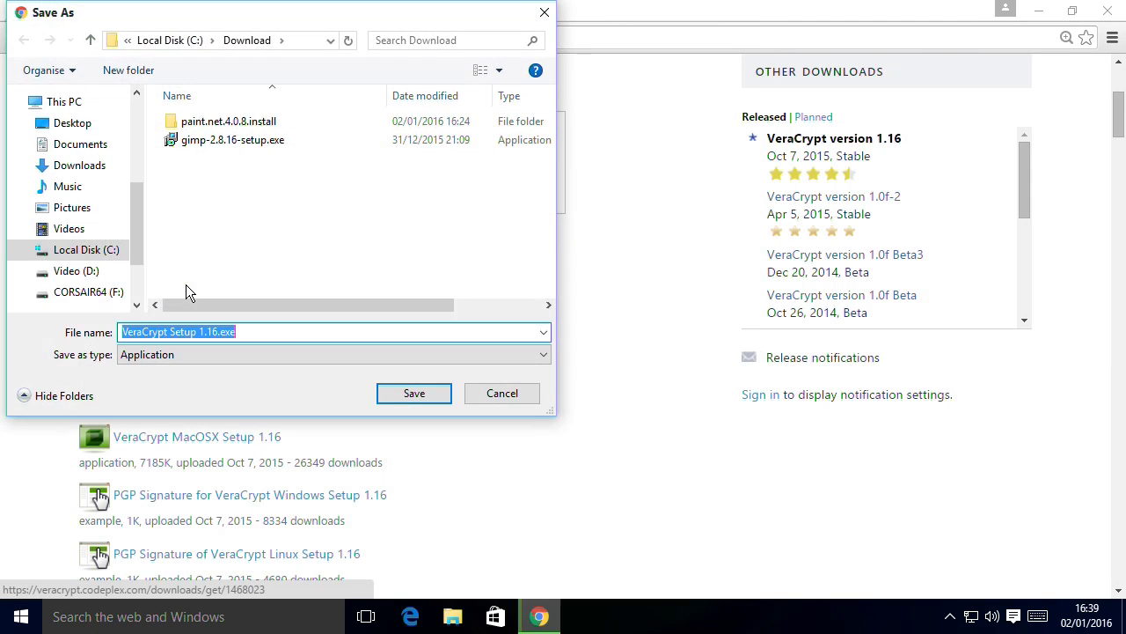
drag(276, 15, 409, 45)
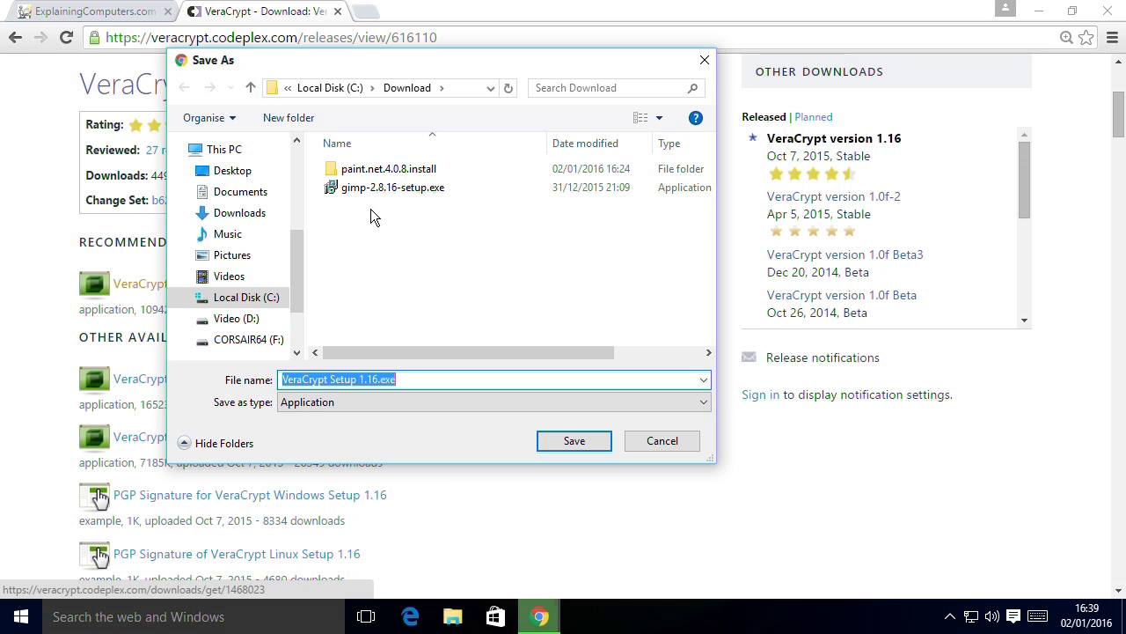
click(563, 441)
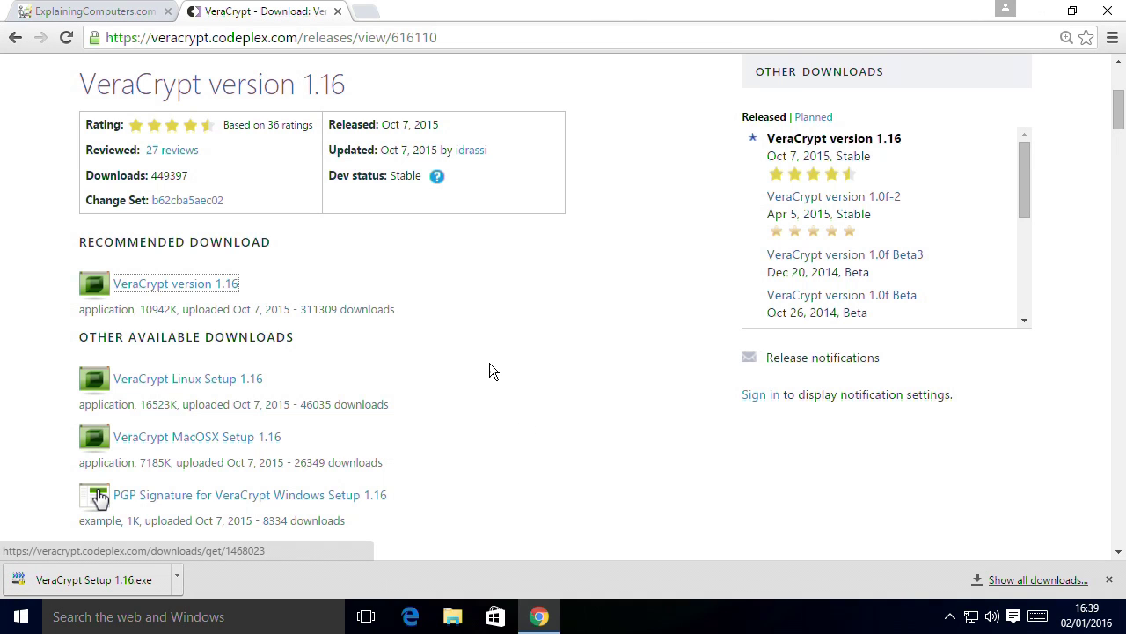
Step: Run the downloaded VeraCrypt Setup 1.16.exe with permission to make changes and accept the license terms
click(85, 579)
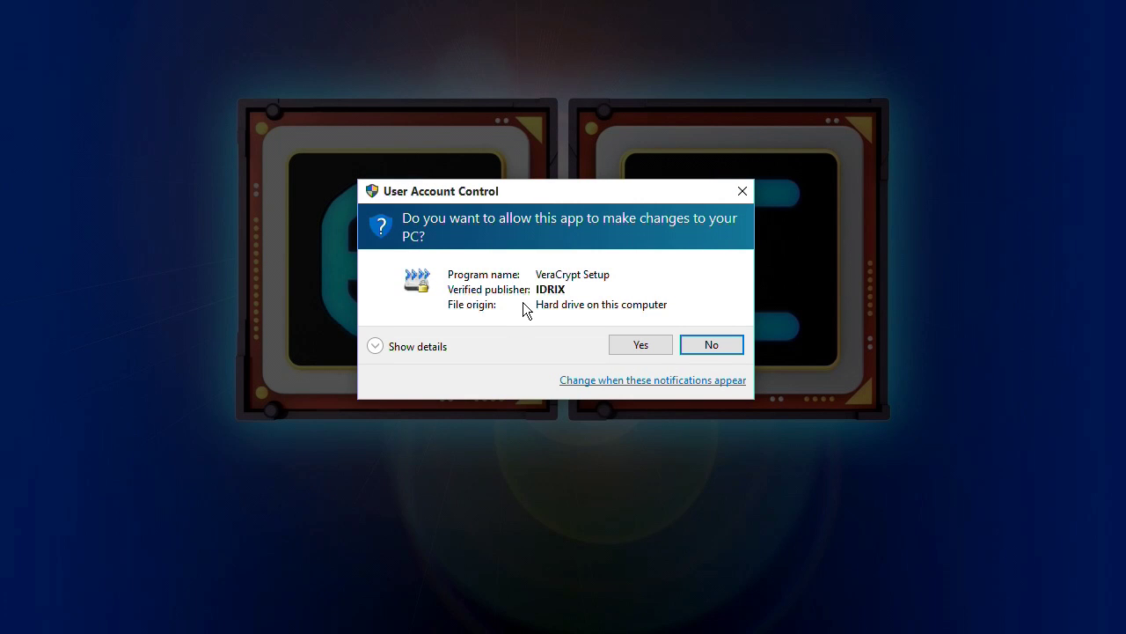
click(634, 342)
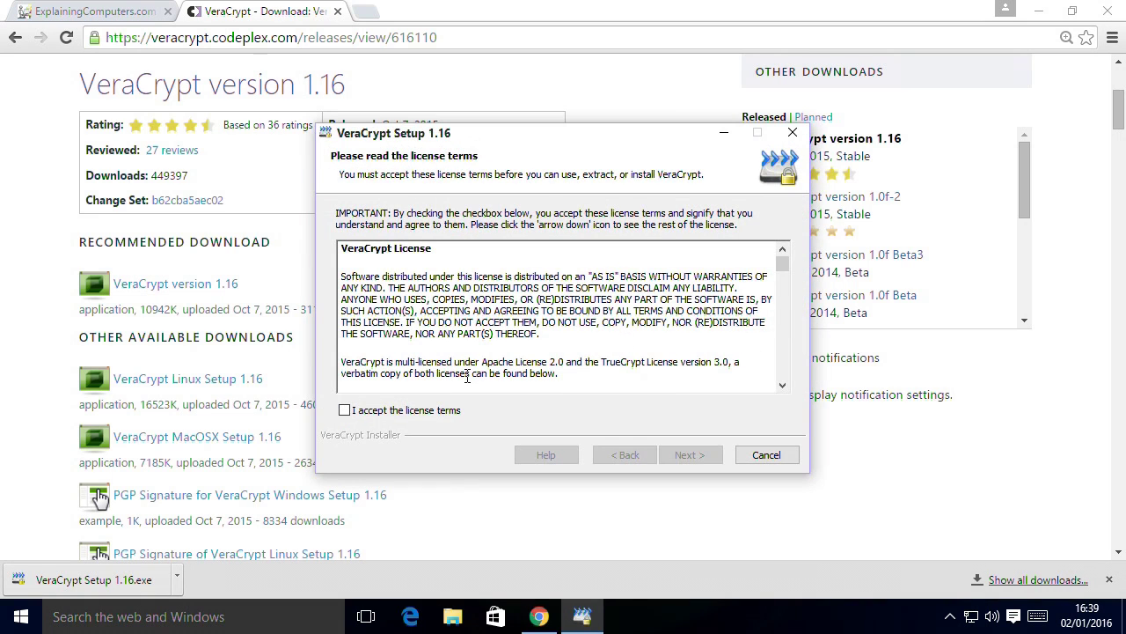
click(345, 411)
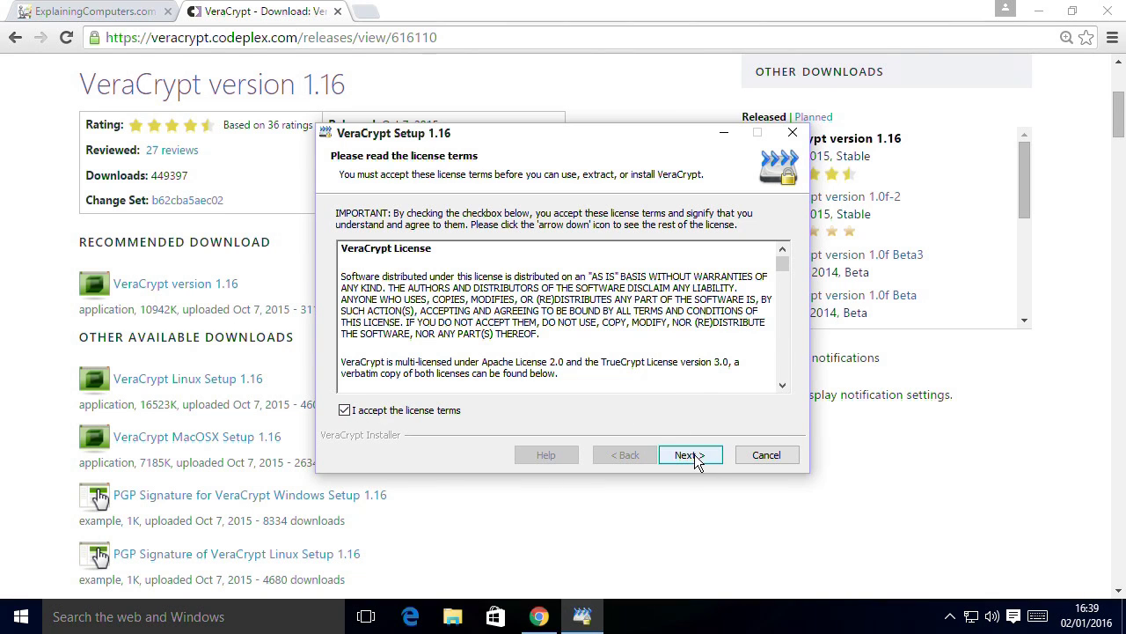
click(691, 456)
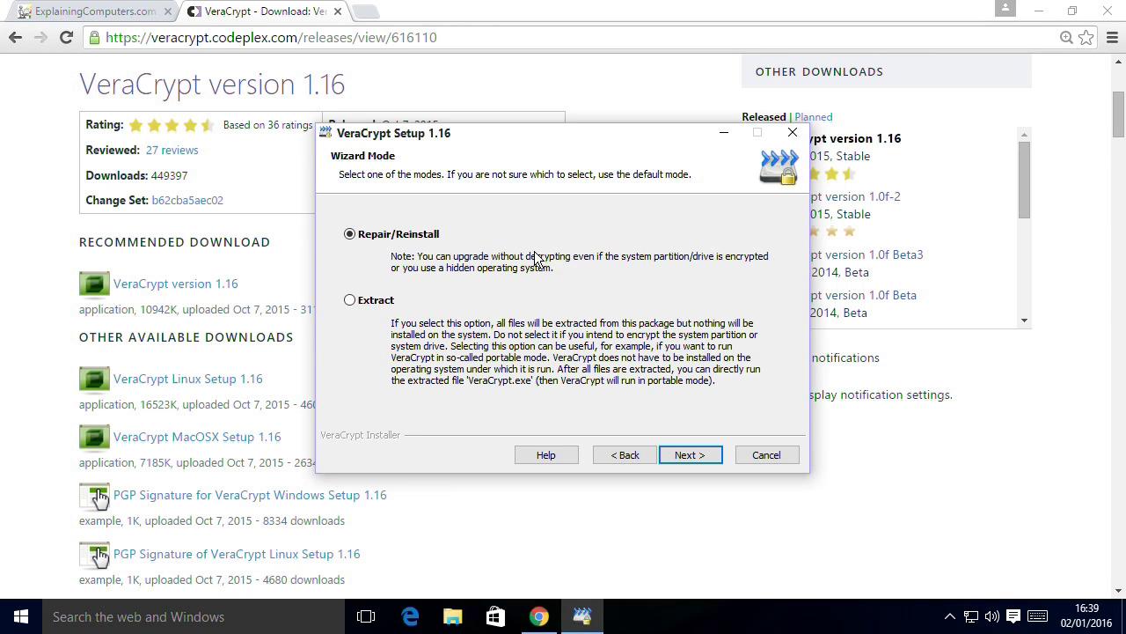
Step: Extract VeraCrypt in portable mode to C:\Download\VeraCrypt\ and finish the setup wizard
click(350, 302)
click(689, 456)
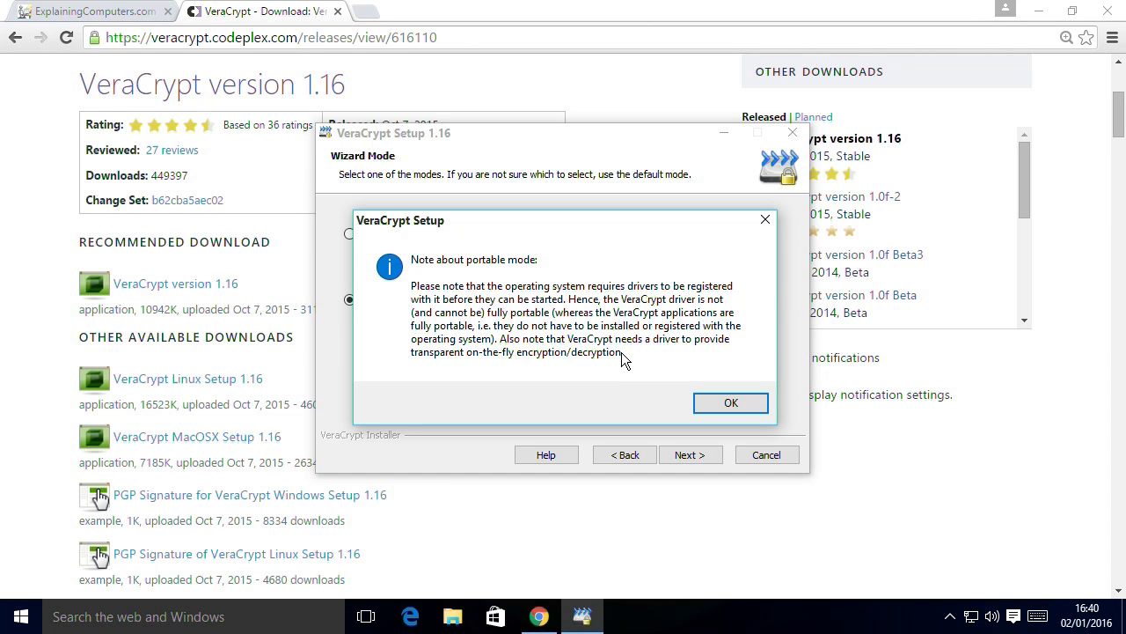
click(723, 403)
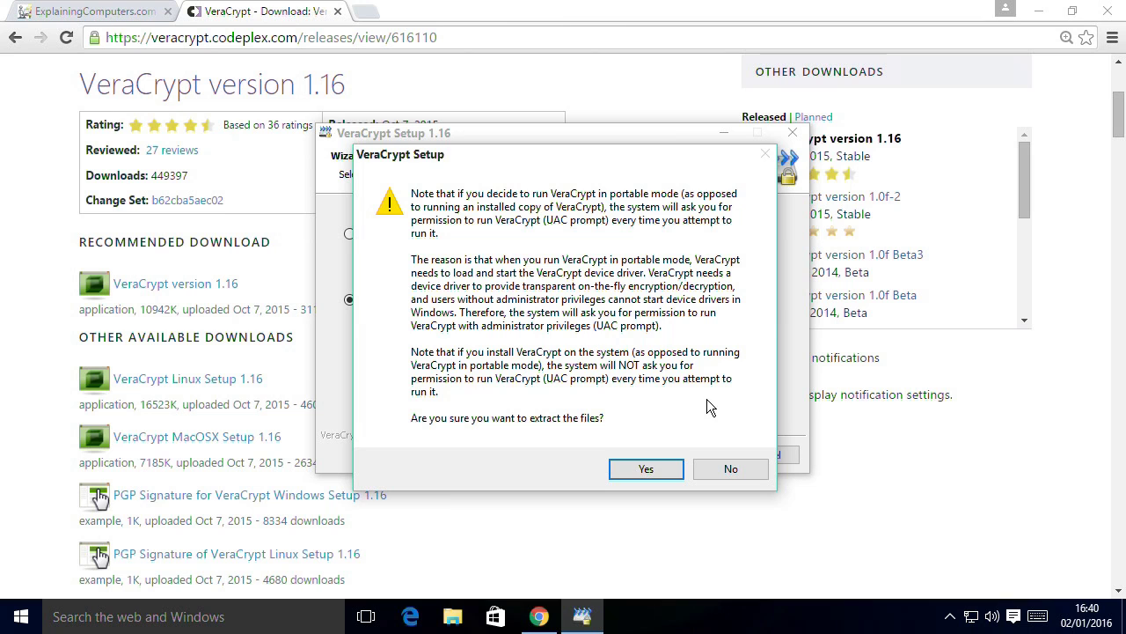
click(646, 471)
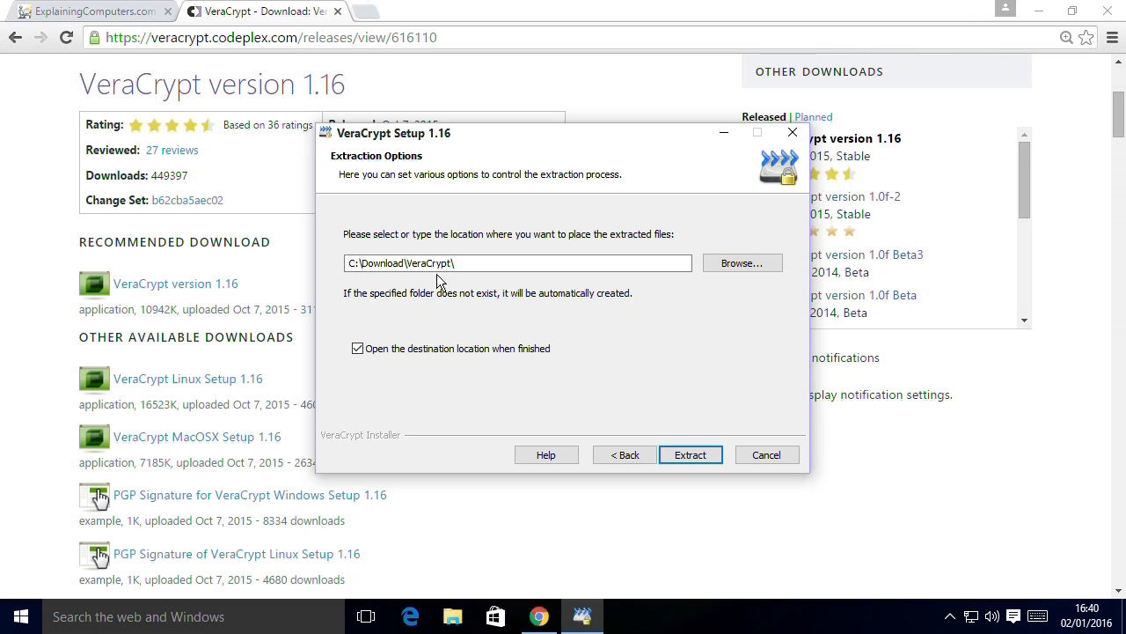
click(688, 455)
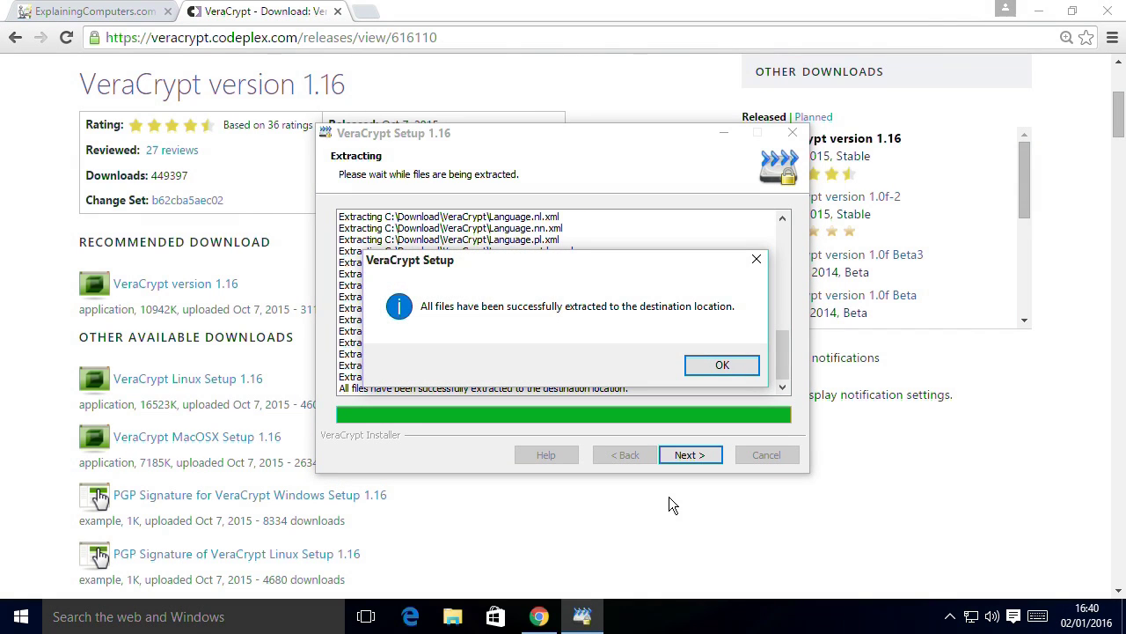
click(706, 366)
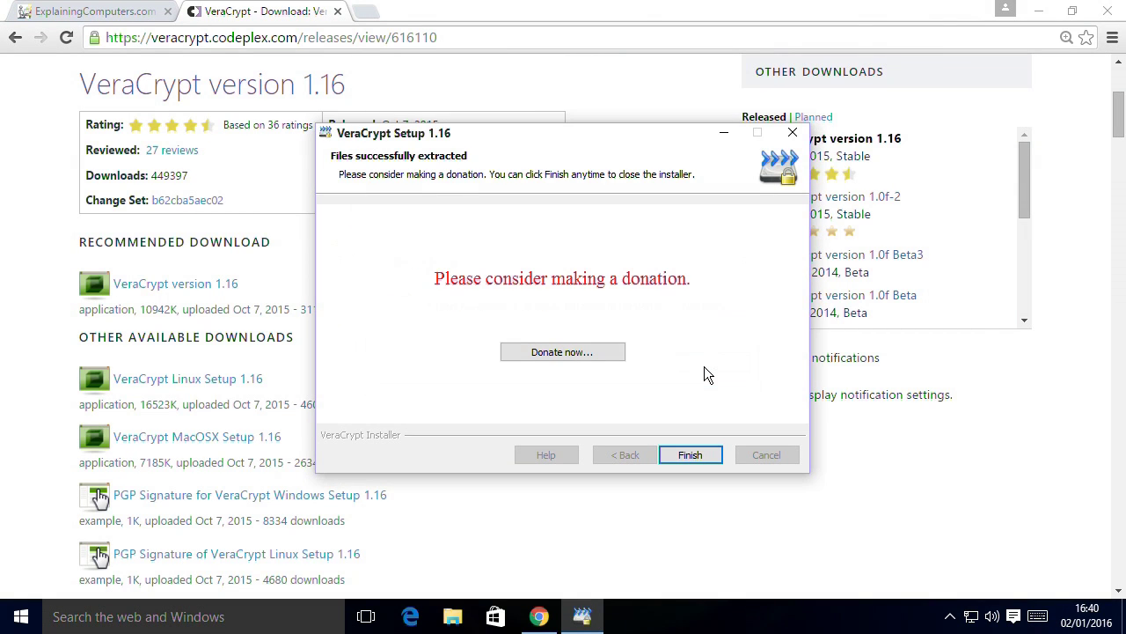
click(699, 456)
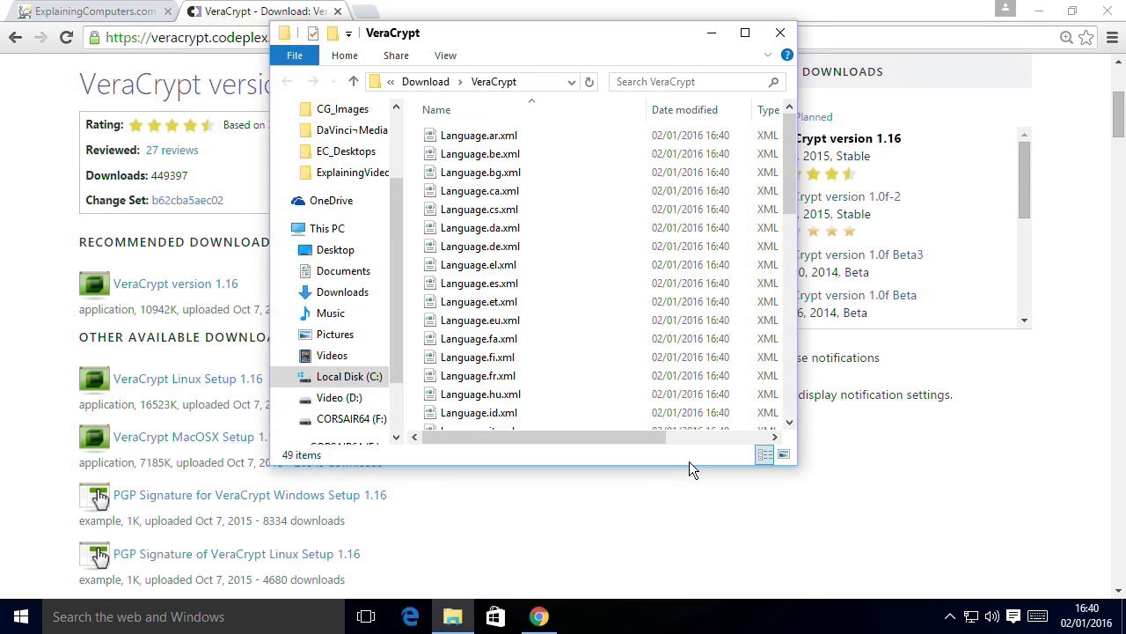
Step: Minimise the browser and enlarge the extracted VeraCrypt folder window to show all file columns
click(1039, 13)
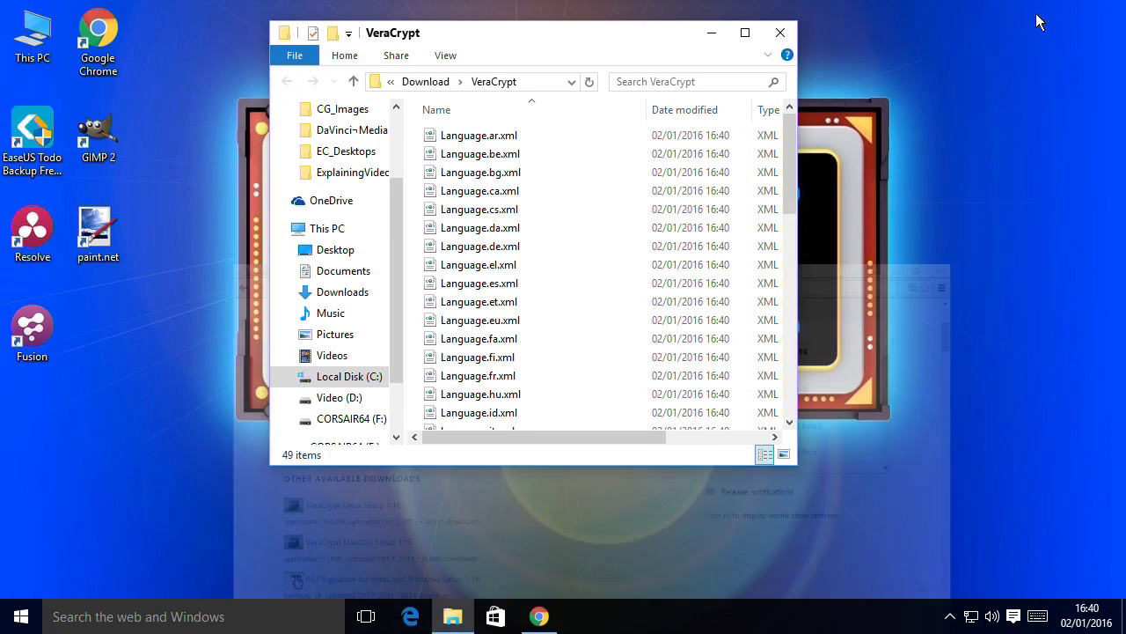
drag(629, 32, 497, 35)
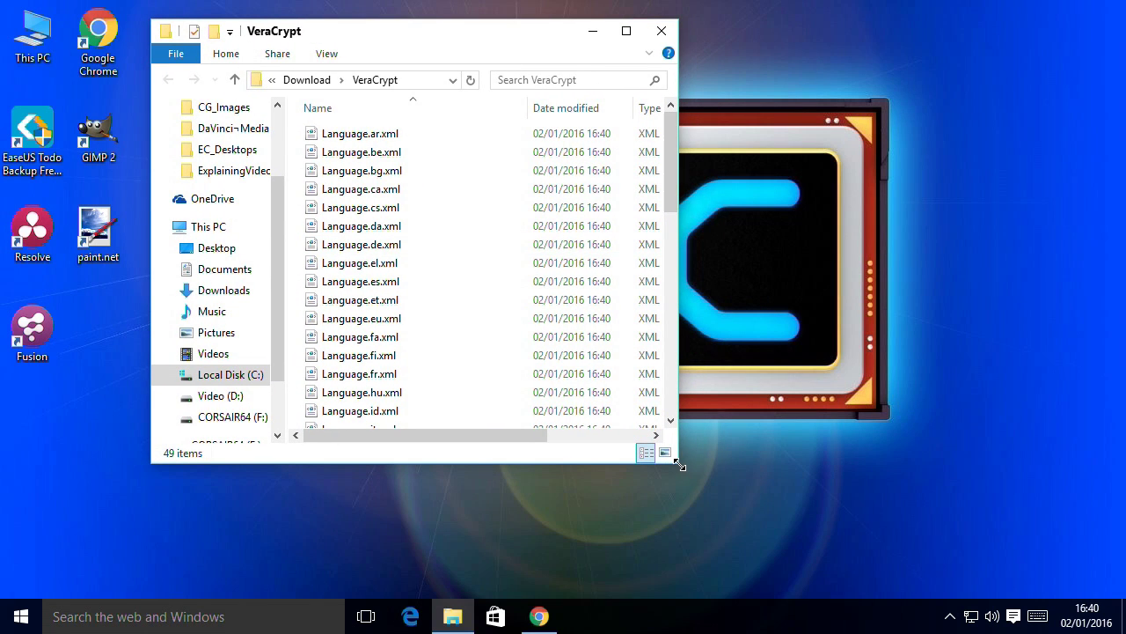
drag(675, 461, 912, 504)
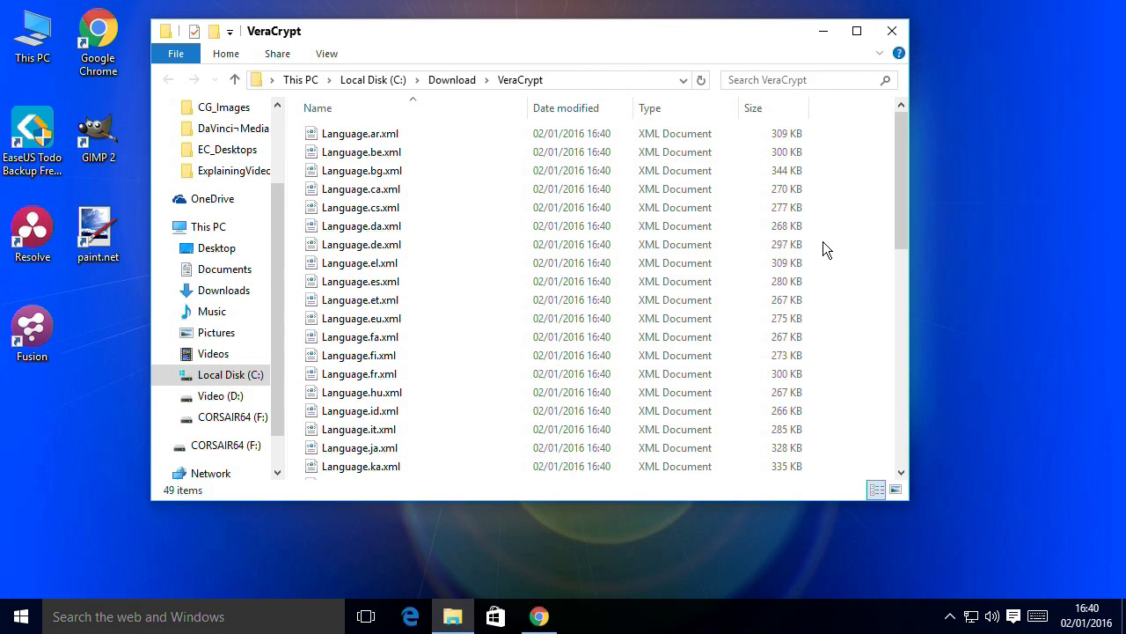
Step: Delete all the Language XML files from the extracted VeraCrypt folder
drag(901, 170, 893, 275)
drag(892, 236, 895, 352)
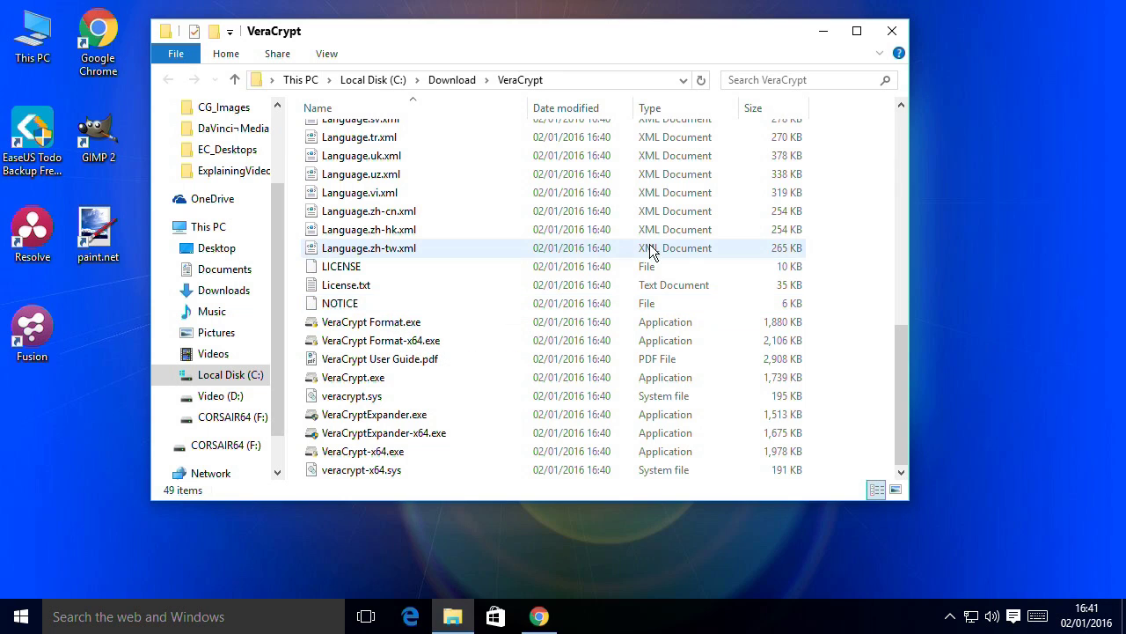
drag(838, 245, 571, 115)
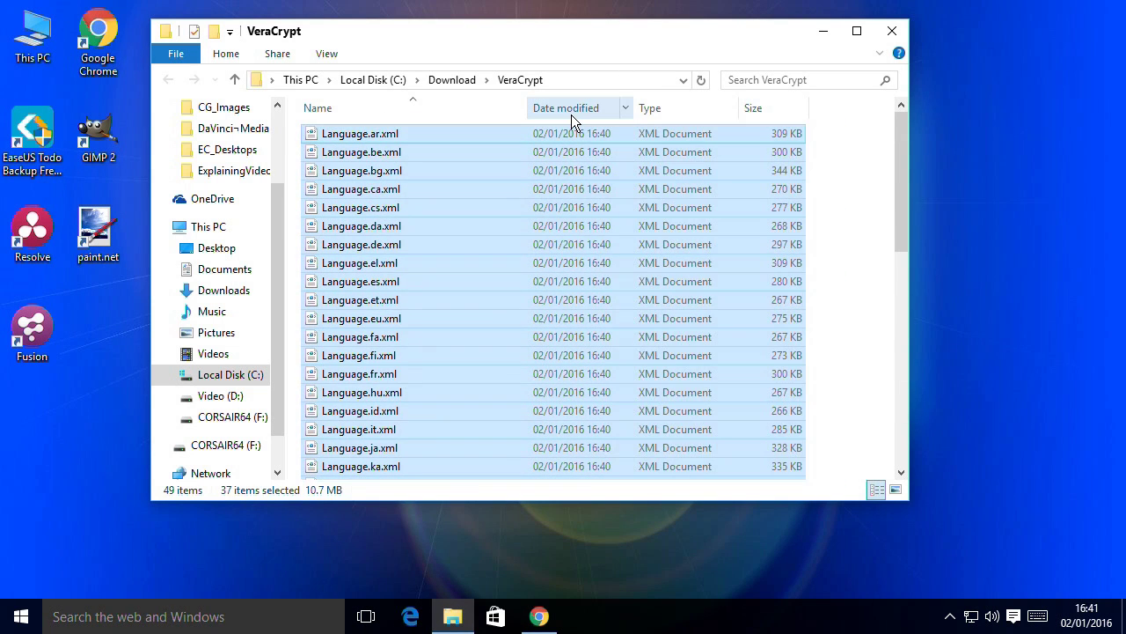
key(Delete)
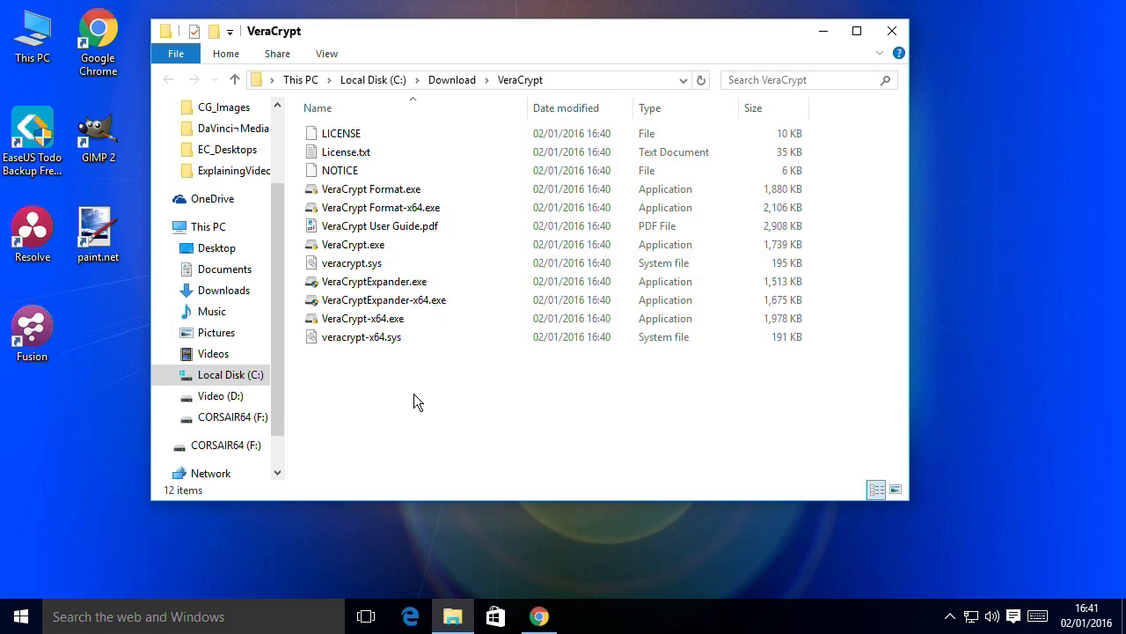
Step: Launch VeraCrypt.exe with permission to make changes and start creating a standard encrypted file container
double_click(369, 245)
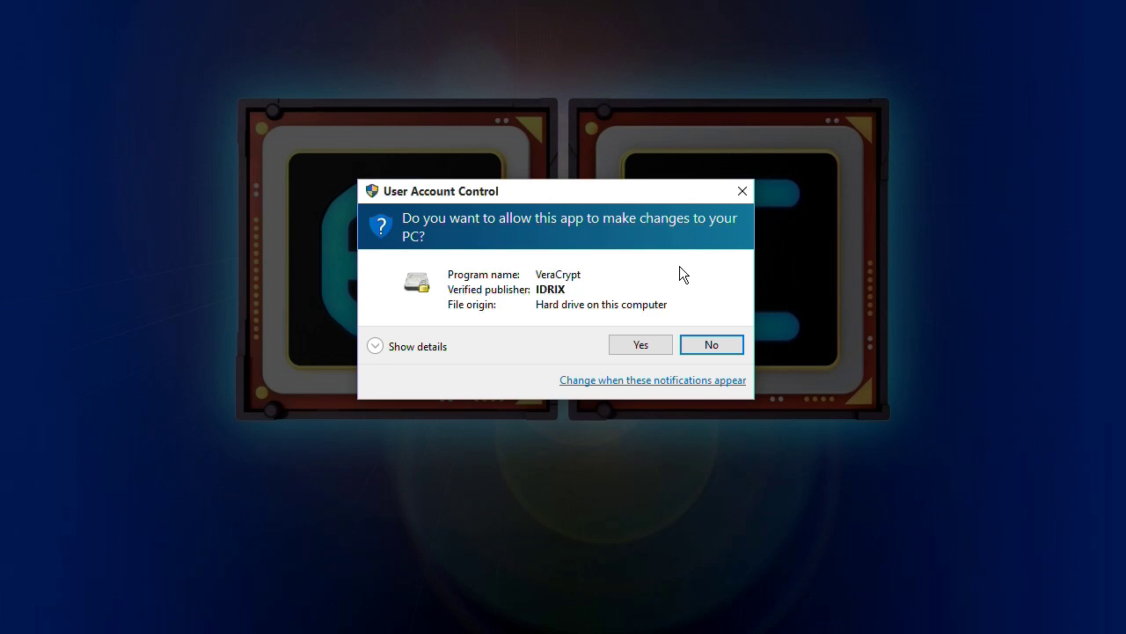
click(641, 342)
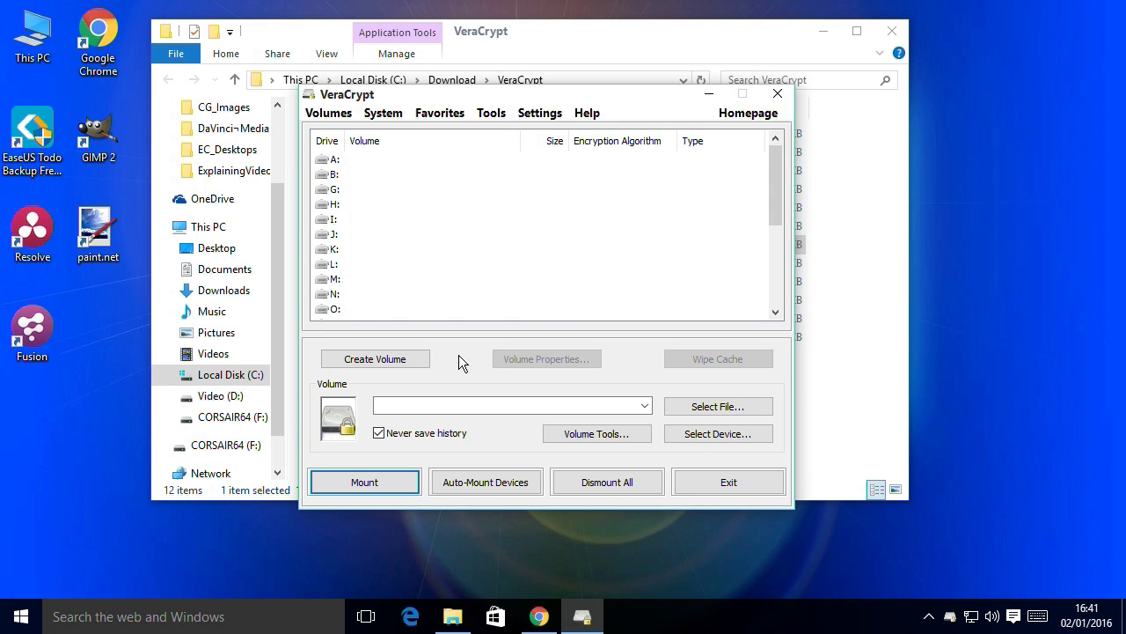
click(403, 361)
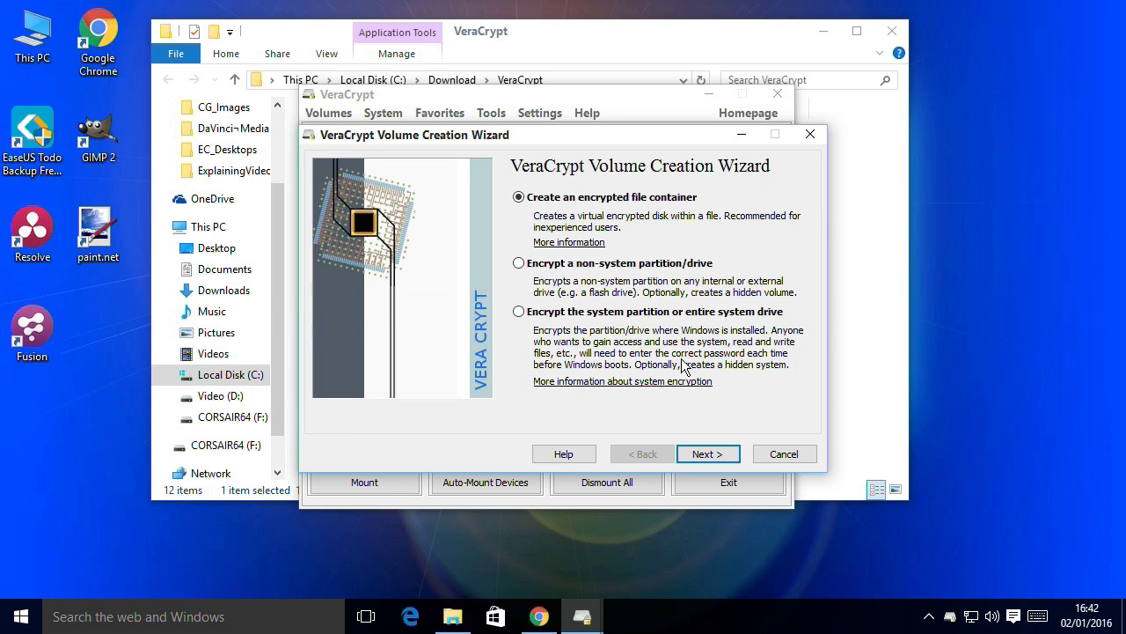
click(700, 454)
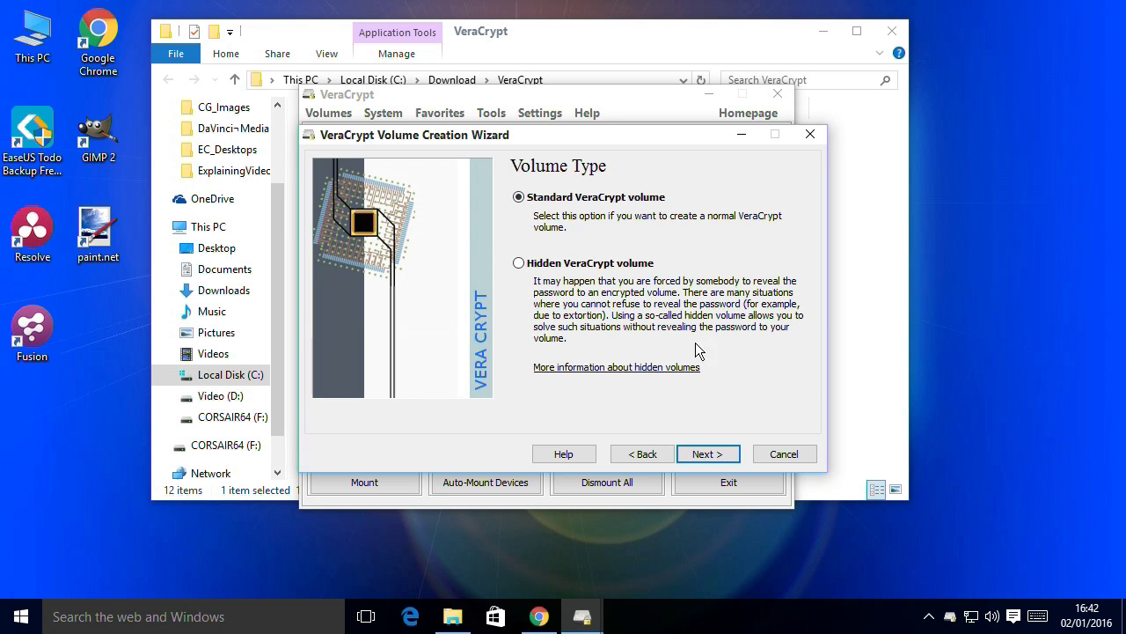
click(701, 454)
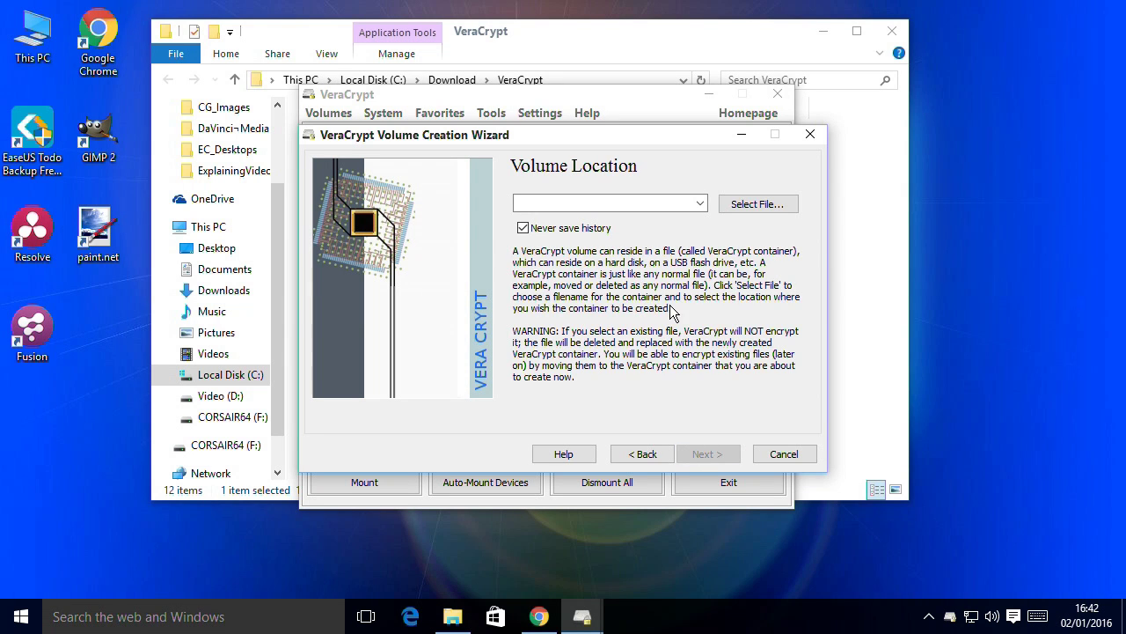
Step: Set the volume location to a new container file named EC_Videos in C:\Download\VeraCrypt
click(746, 206)
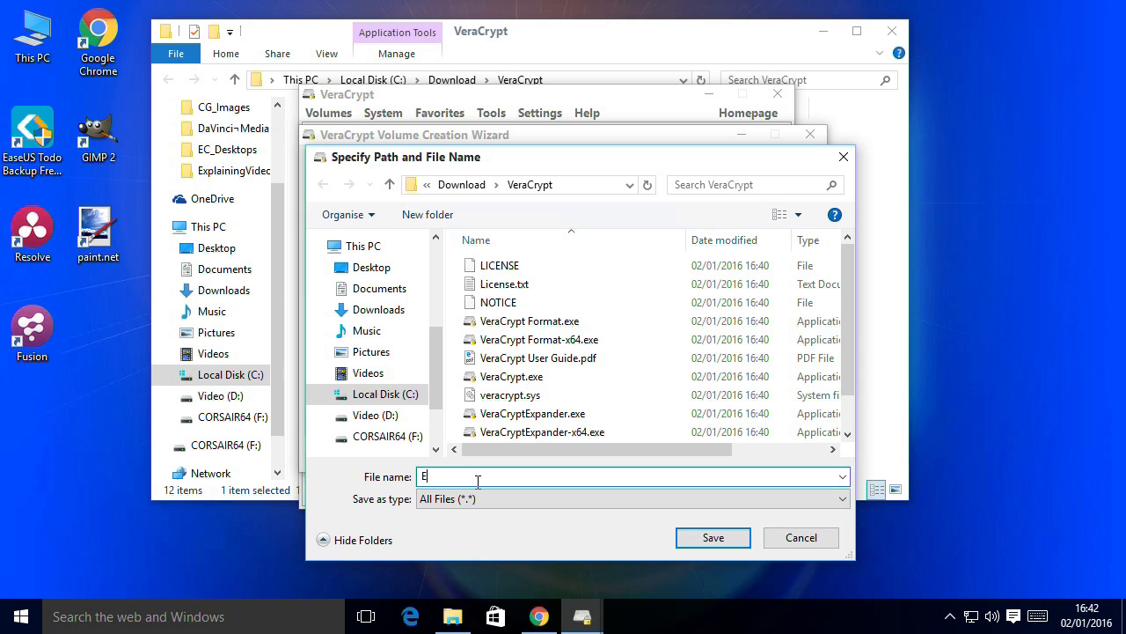
text(C_Videos)
click(708, 536)
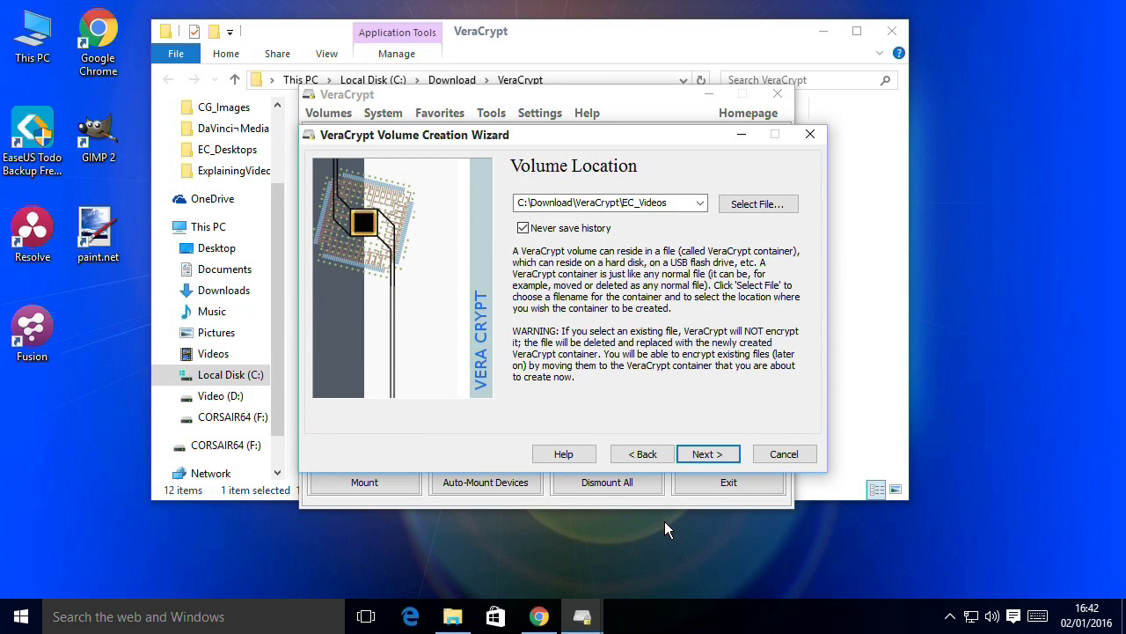
click(709, 454)
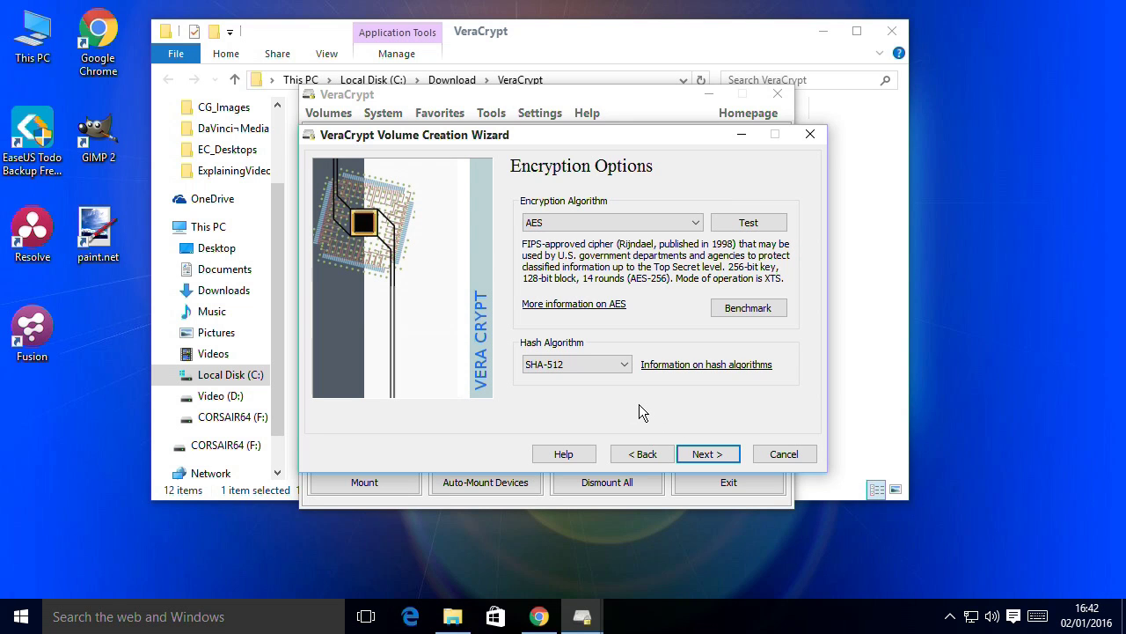
Step: Accept AES encryption with the SHA-512 hash and set the volume size to 30 GB
click(706, 453)
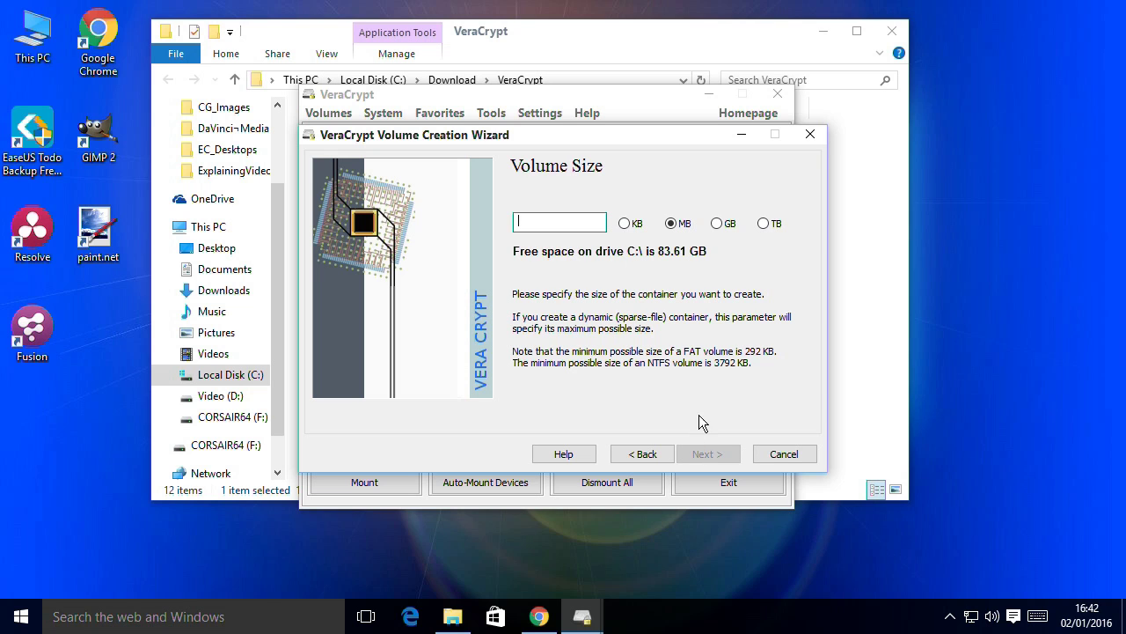
click(718, 224)
click(541, 224)
text(30)
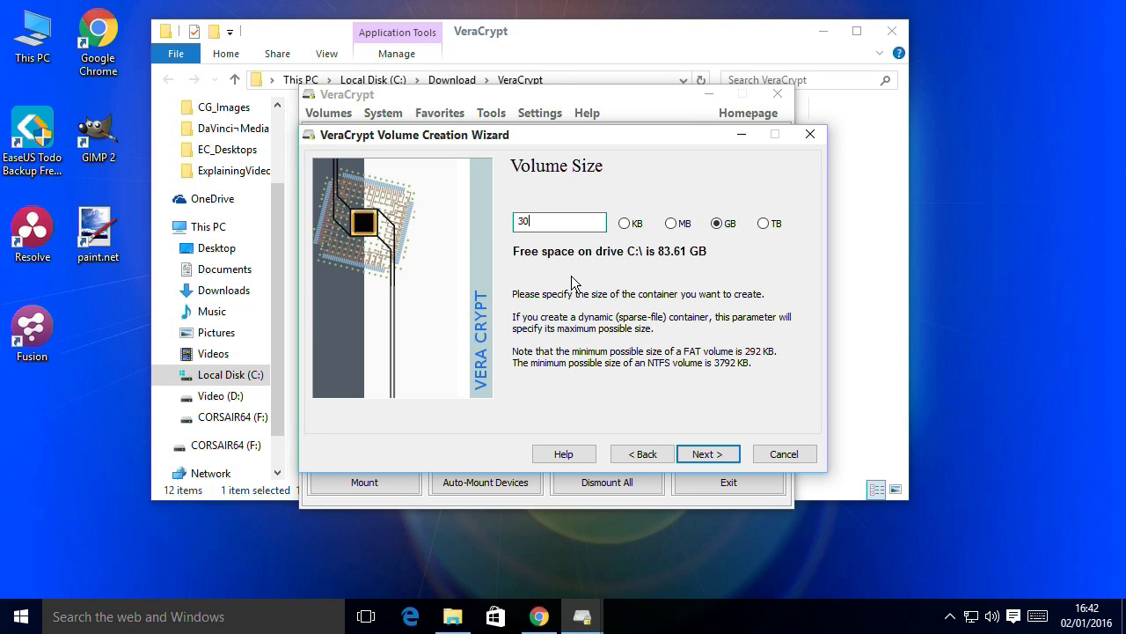
click(698, 457)
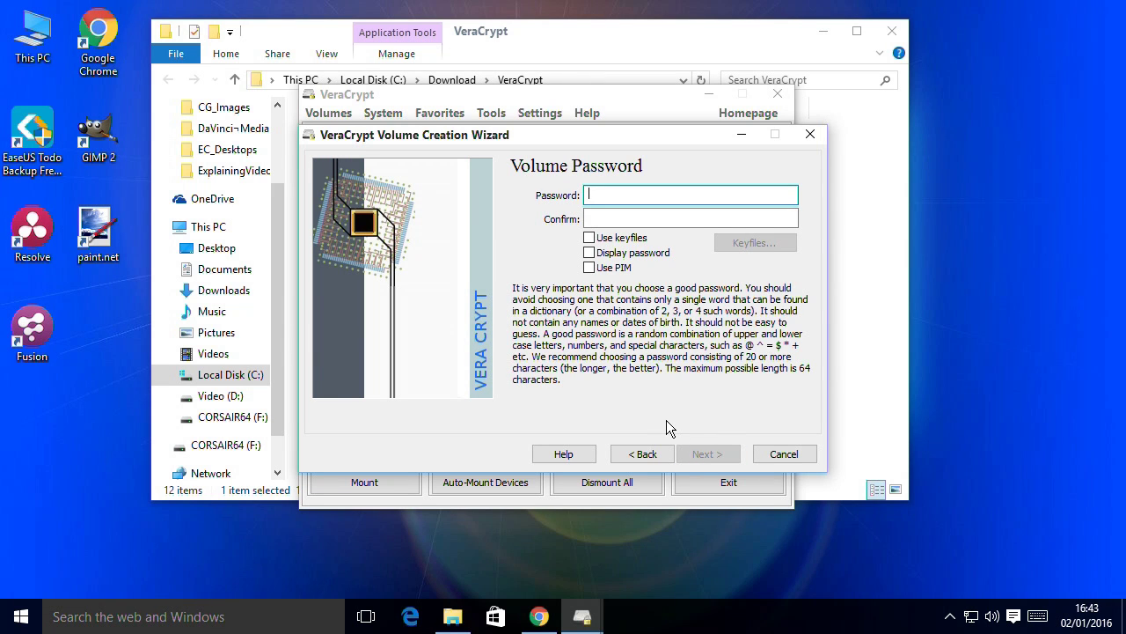
Step: Enter and confirm the password for the new volume, accepting the use of a short password
text(•••••••••••••)
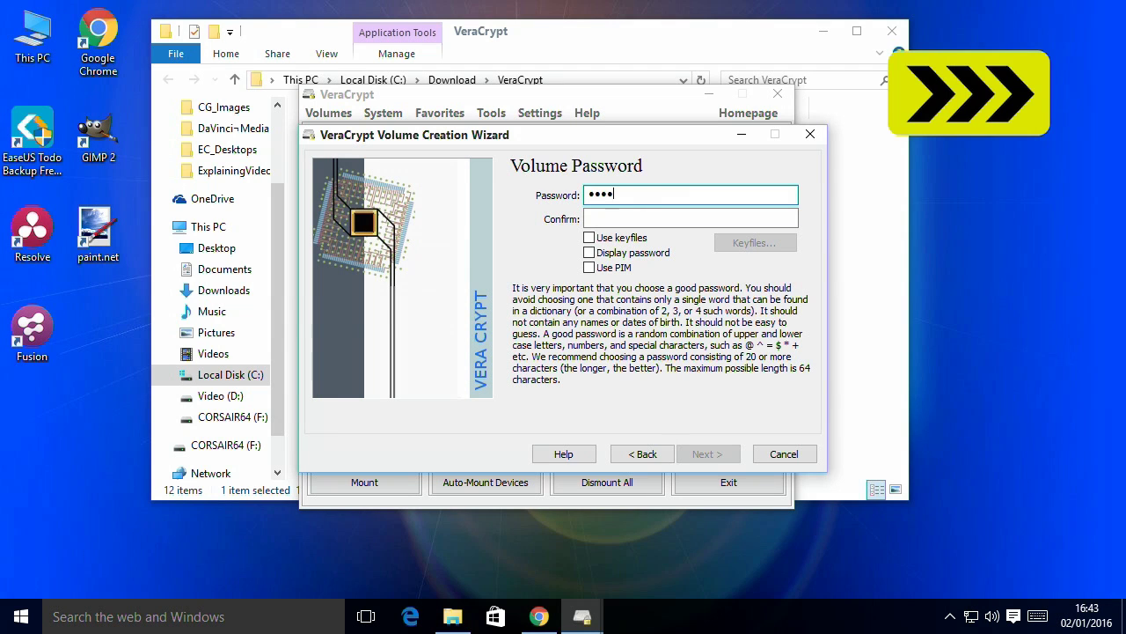
key(Tab)
text(•••••••••••••)
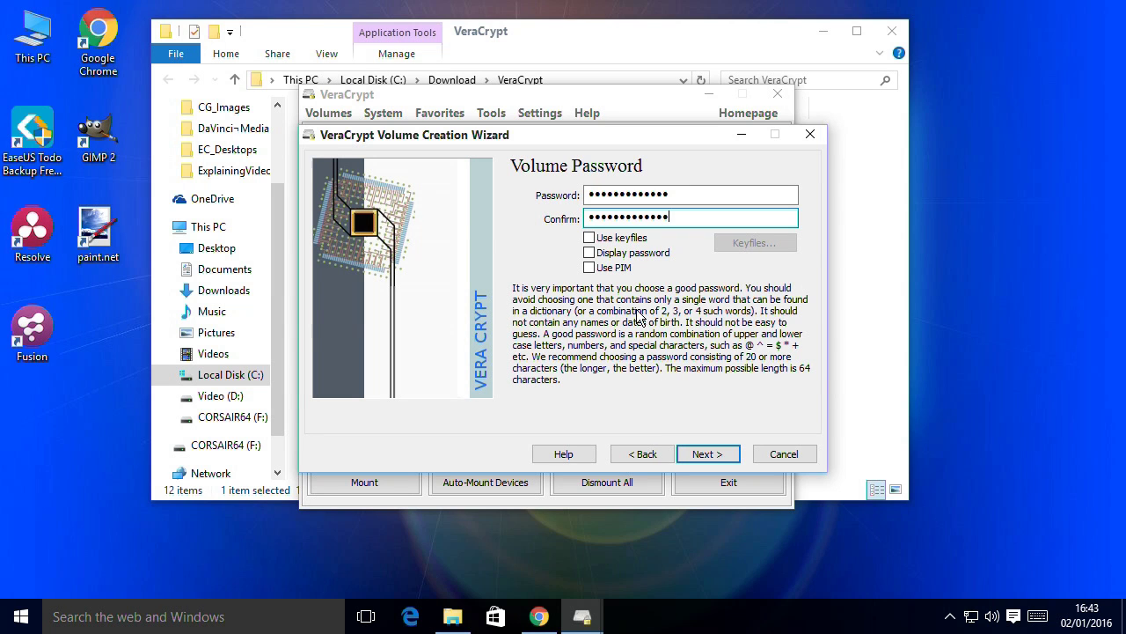
click(707, 457)
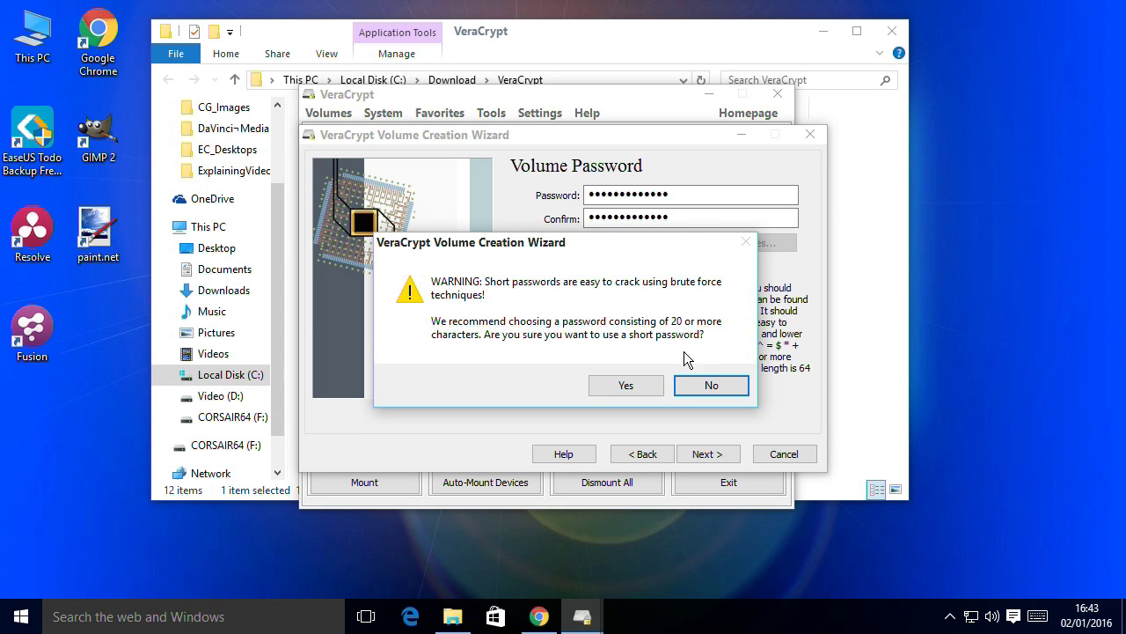
click(621, 387)
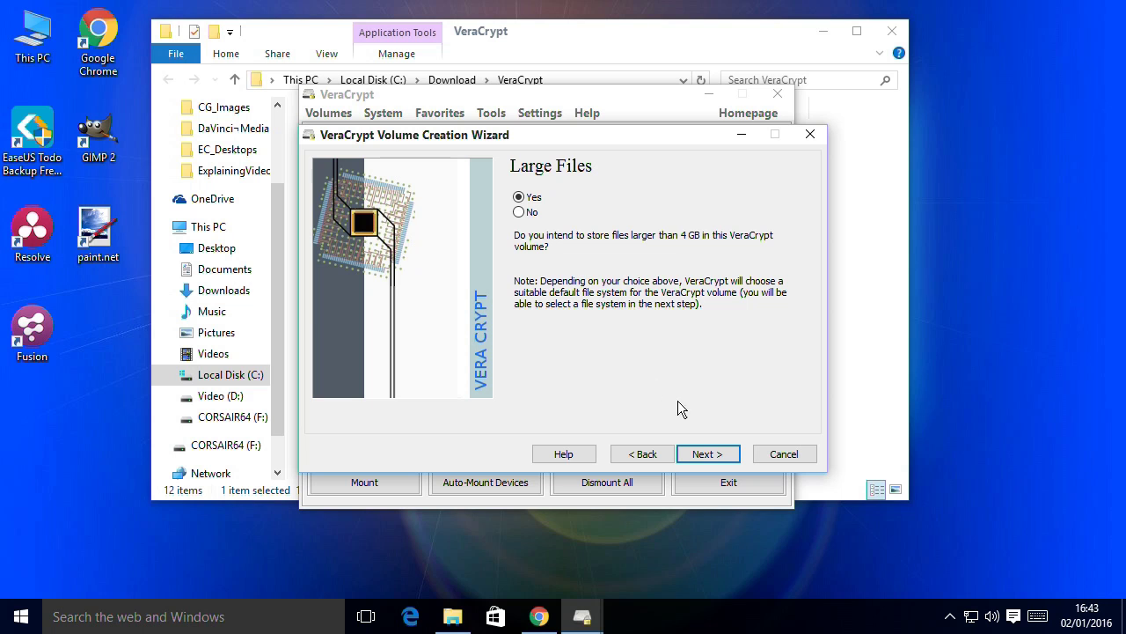
Step: Format the volume as NTFS with the default cluster size, allowing files larger than 4 GB, and close the creation wizard
click(703, 456)
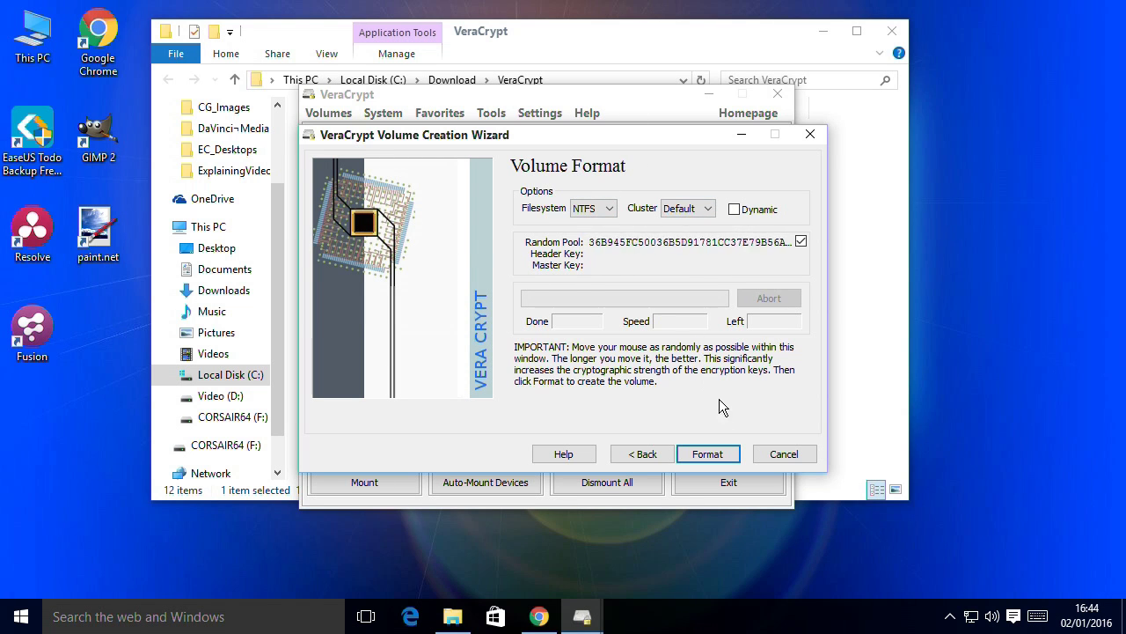
click(713, 455)
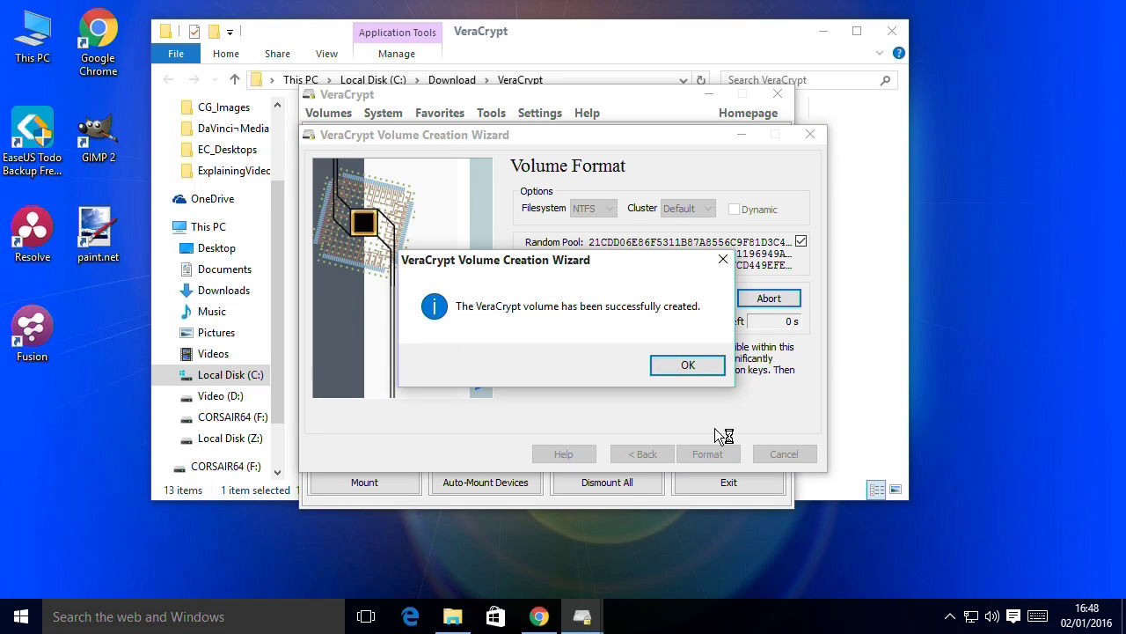
click(679, 365)
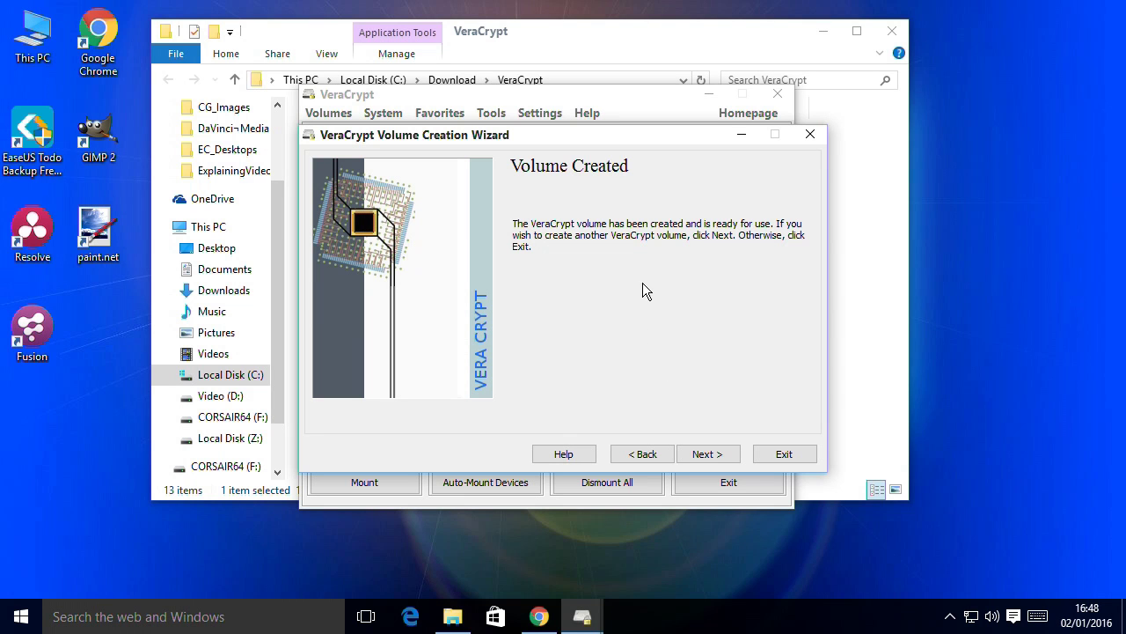
click(808, 136)
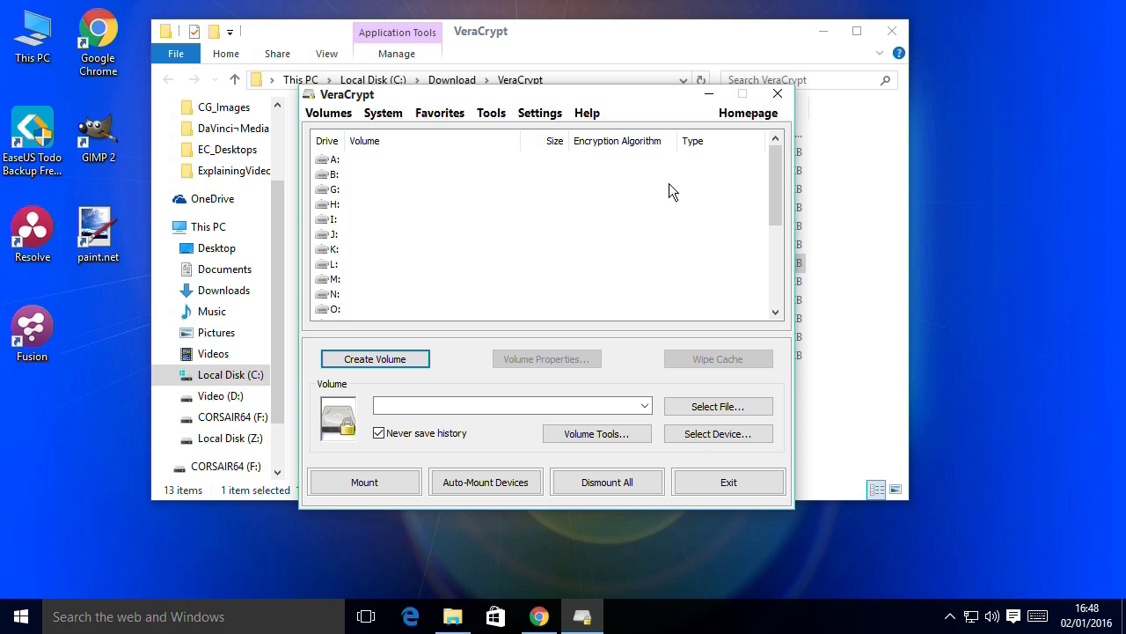
Step: Choose drive letter J: and select the EC_Videos file in C:\Download\VeraCrypt as the volume to mount
mouse_move(580, 90)
mouse_down()
mouse_move(601, 107)
mouse_move(586, 83)
mouse_up()
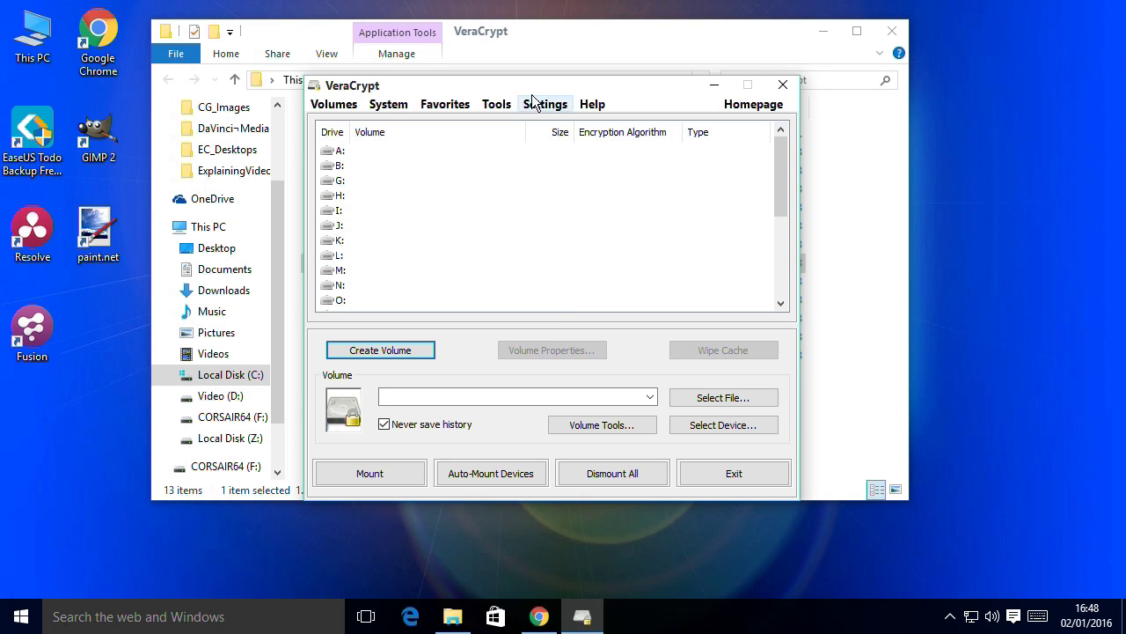
drag(540, 94, 545, 107)
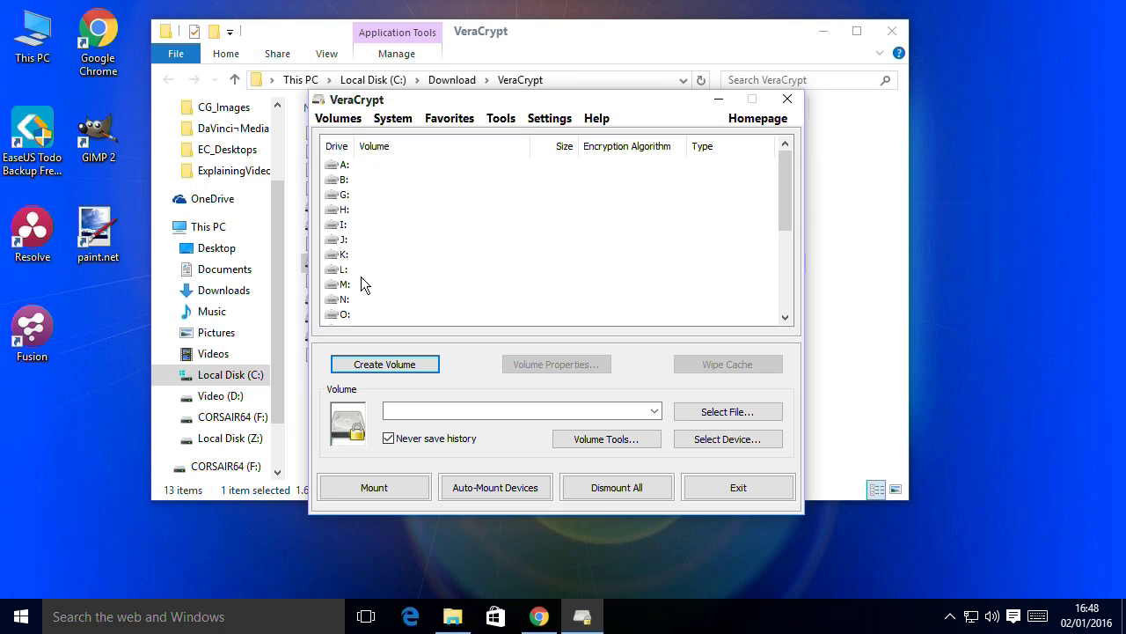
click(339, 240)
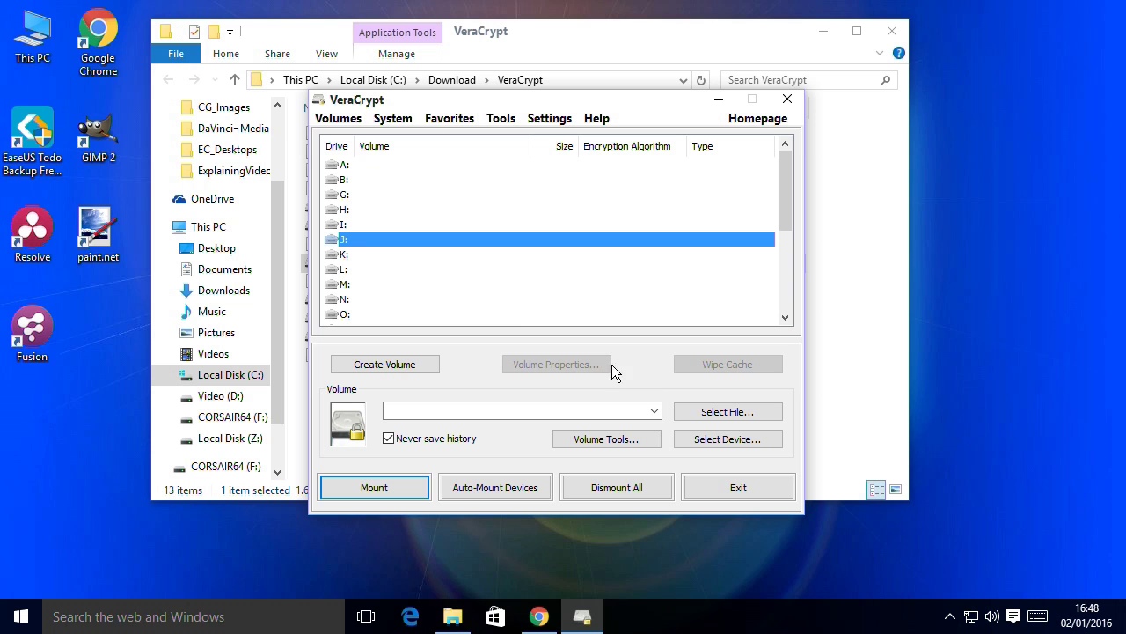
click(700, 411)
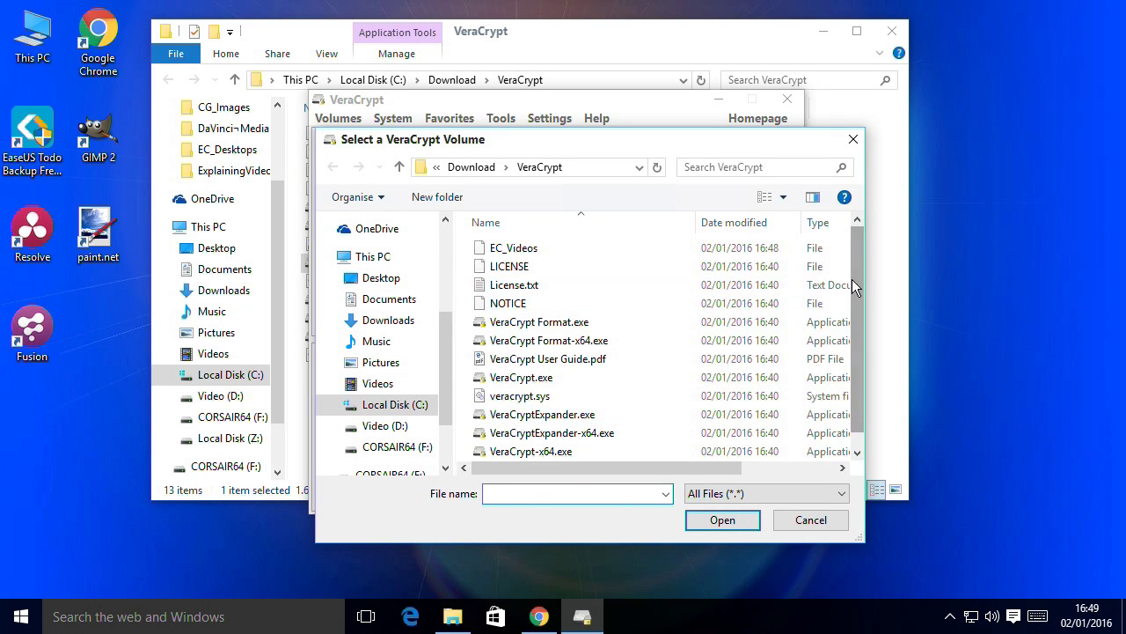
mouse_move(851, 286)
mouse_down()
mouse_move(852, 316)
mouse_move(854, 274)
mouse_up()
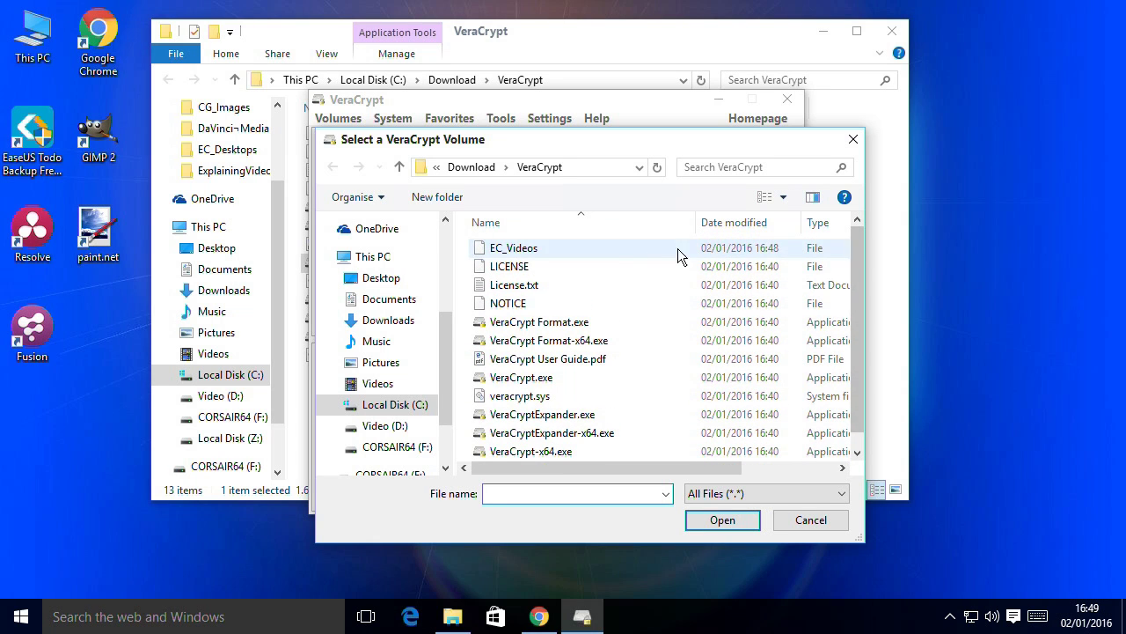
click(578, 248)
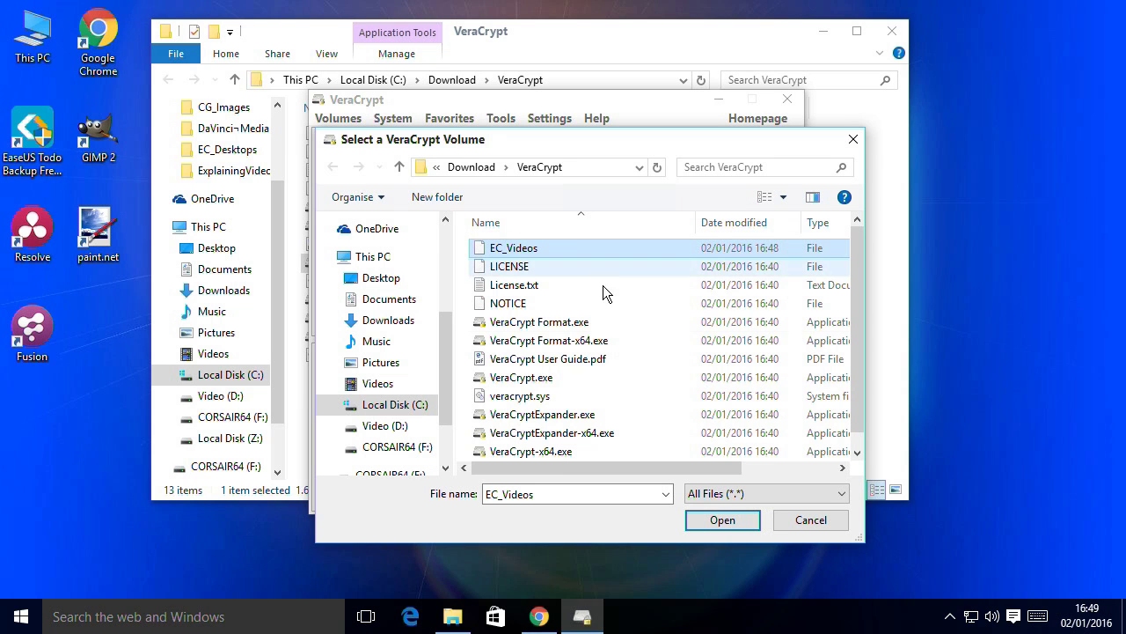
click(722, 520)
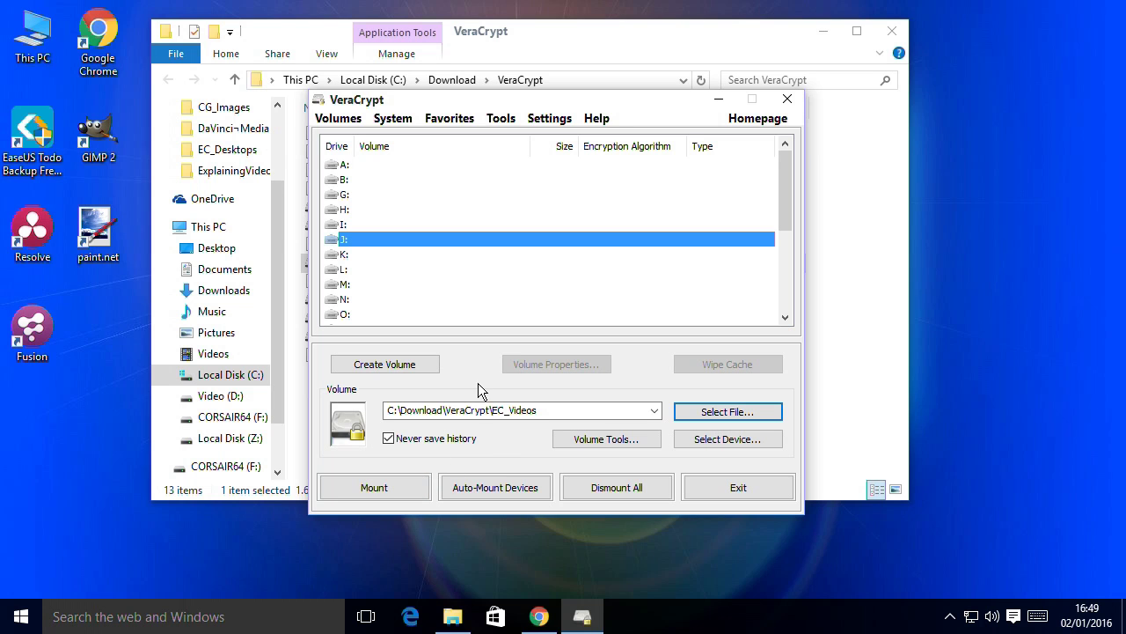
Step: Mount the EC_Videos container on drive J: by entering its volume password
click(382, 488)
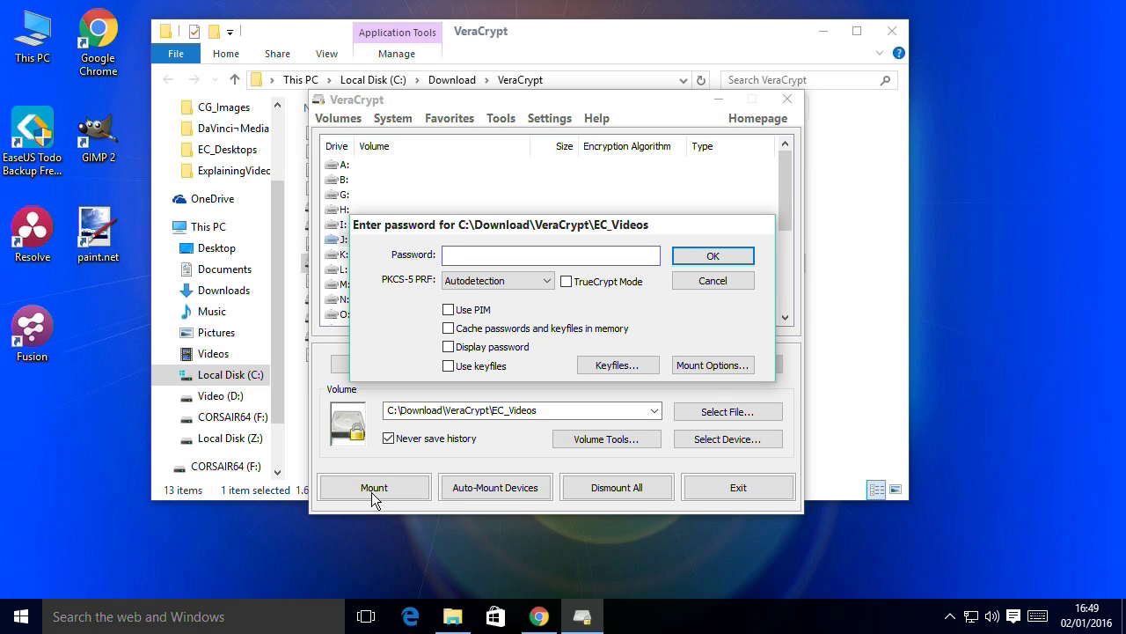
text(••••••••••••)
click(710, 256)
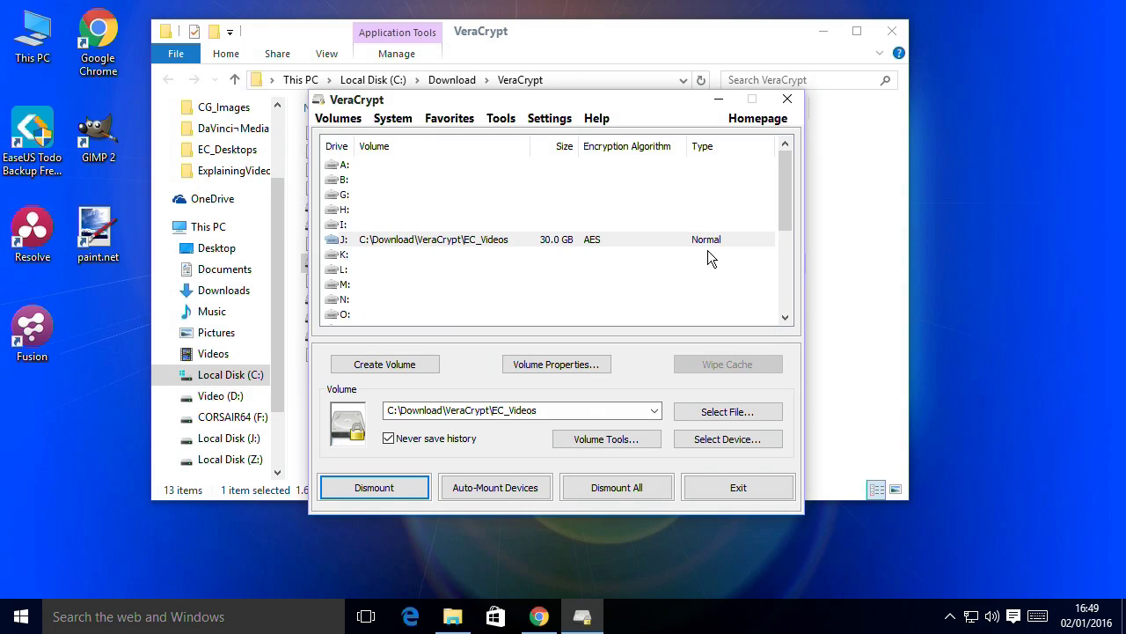
Step: Open the mounted drive J: and check it among the drives in This PC, then close the J: window
double_click(487, 239)
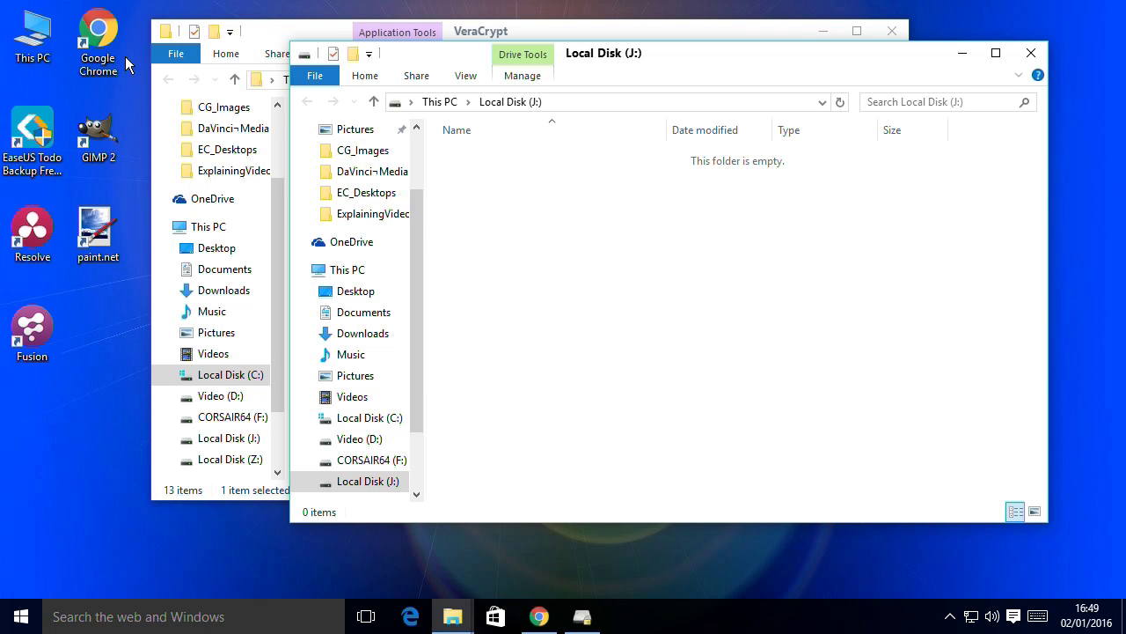
double_click(32, 37)
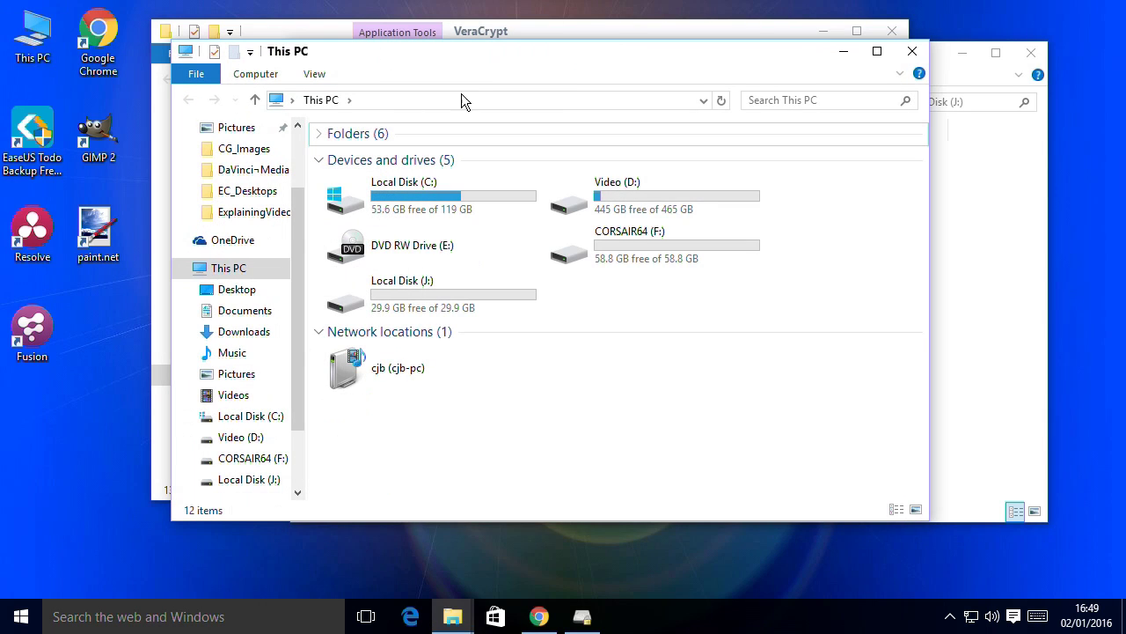
drag(490, 57, 333, 108)
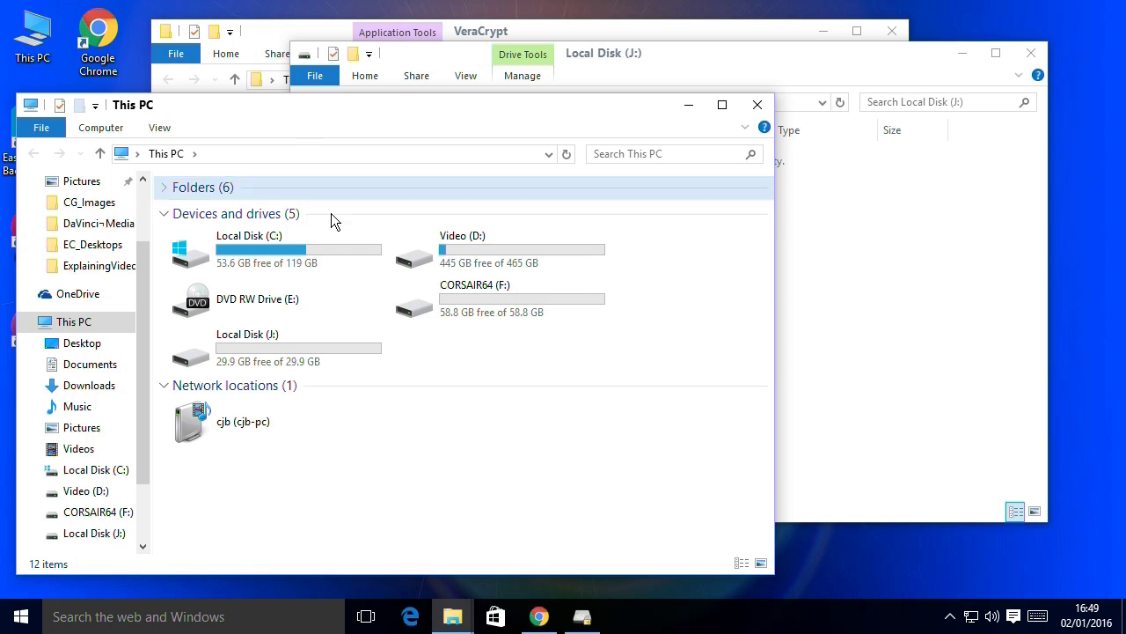
click(825, 63)
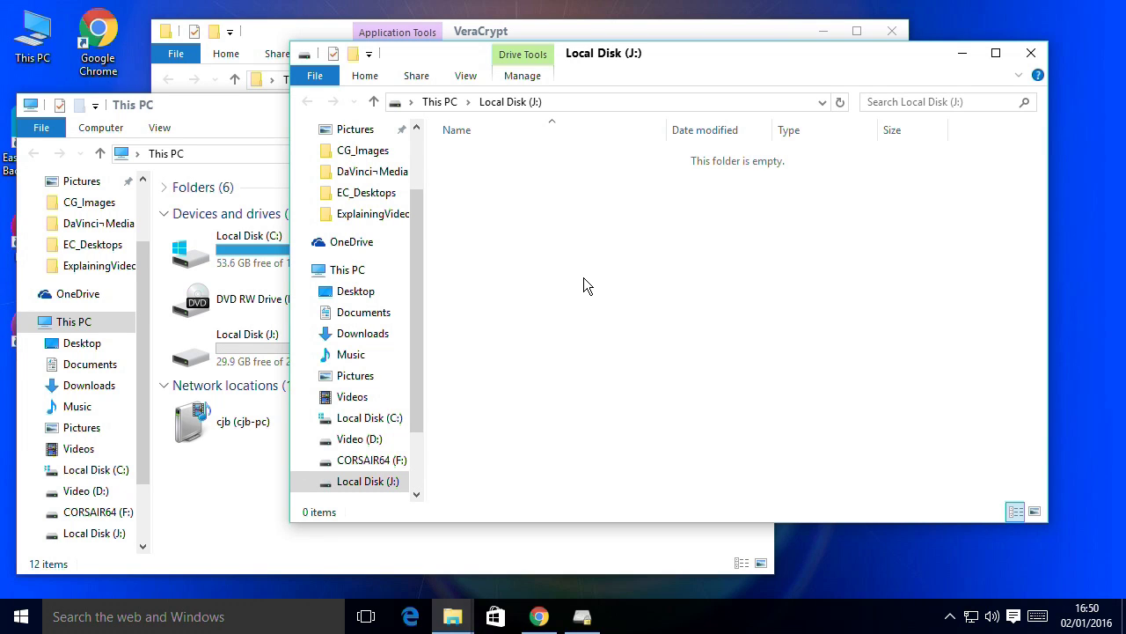
click(1030, 54)
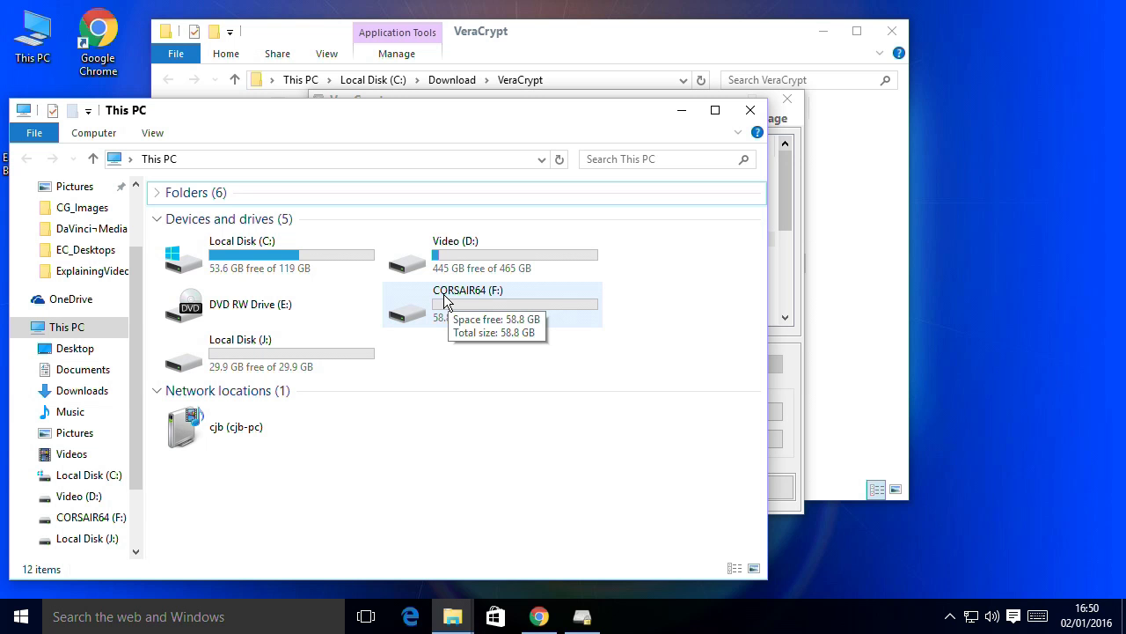
Step: Open the CORSAIR64 (F:) drive in a smaller window alongside the VeraCrypt folder and bring that folder to the front
double_click(445, 300)
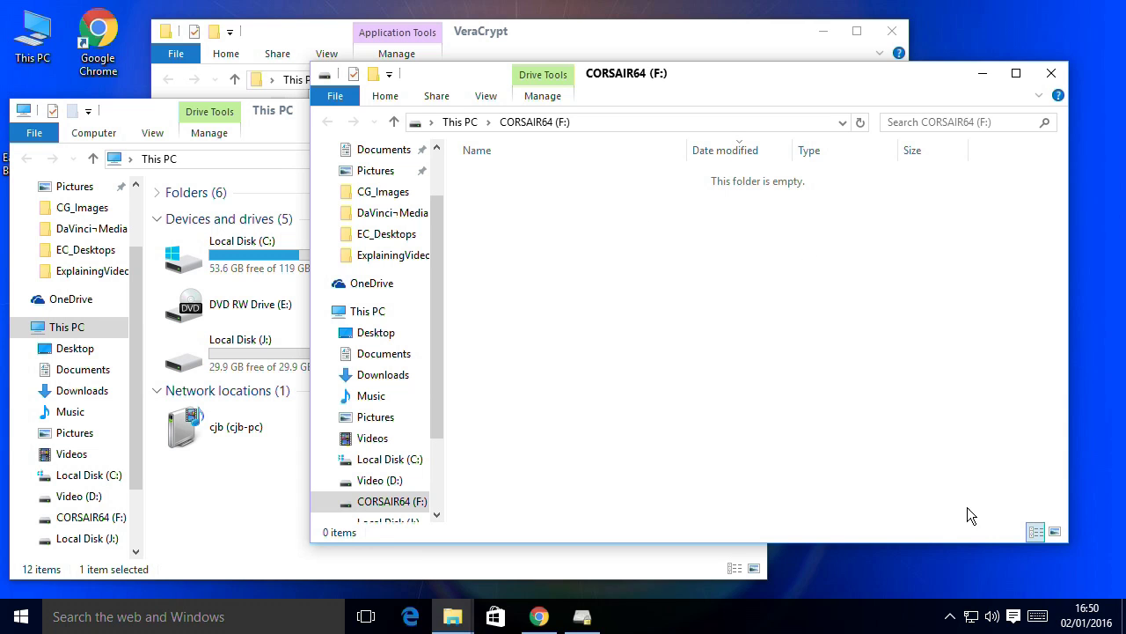
drag(1067, 541, 953, 398)
drag(694, 73, 847, 211)
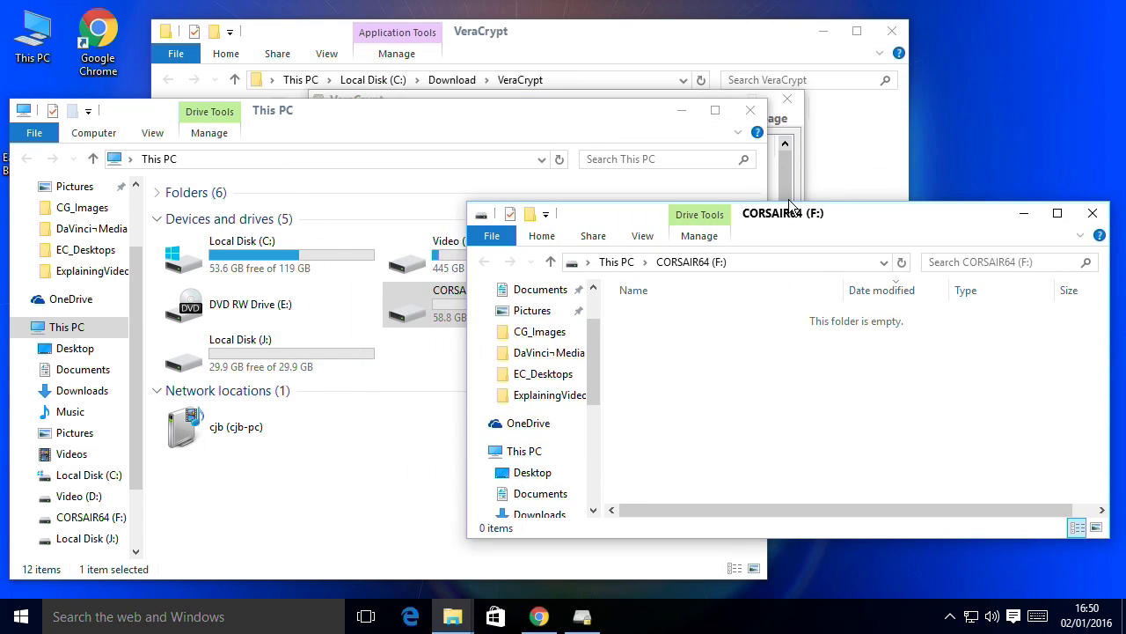
click(604, 42)
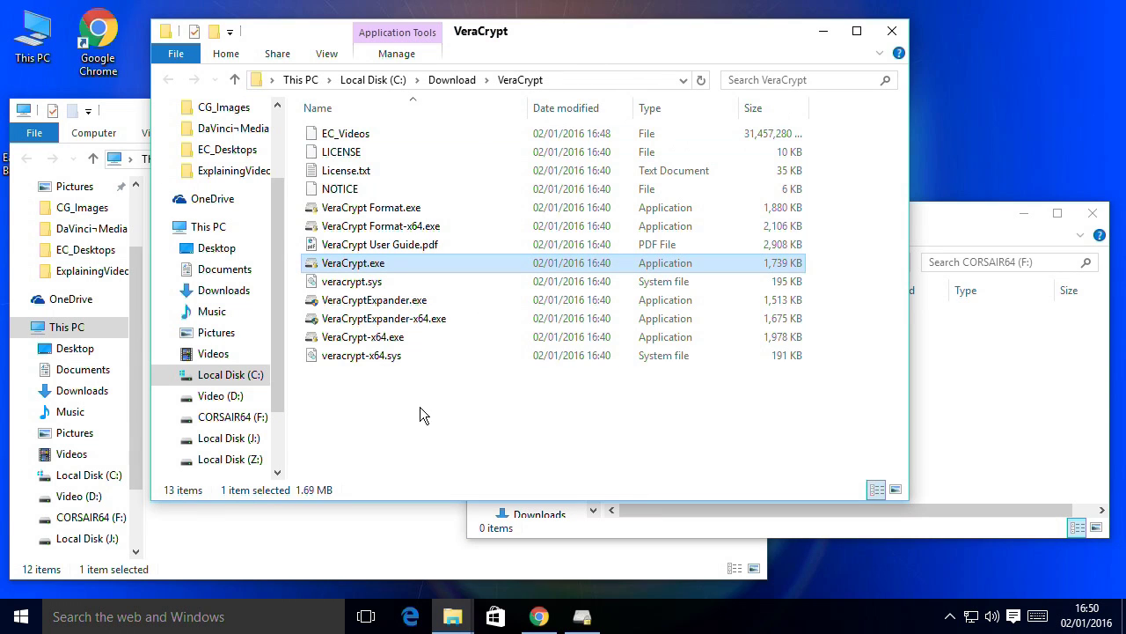
drag(491, 403, 327, 130)
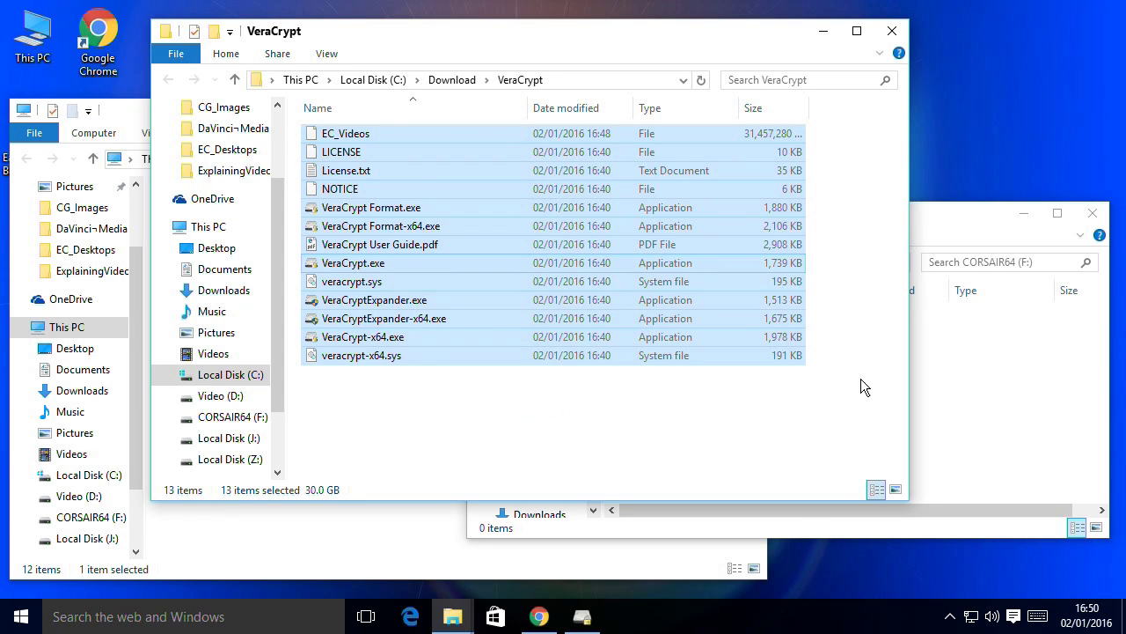
click(954, 215)
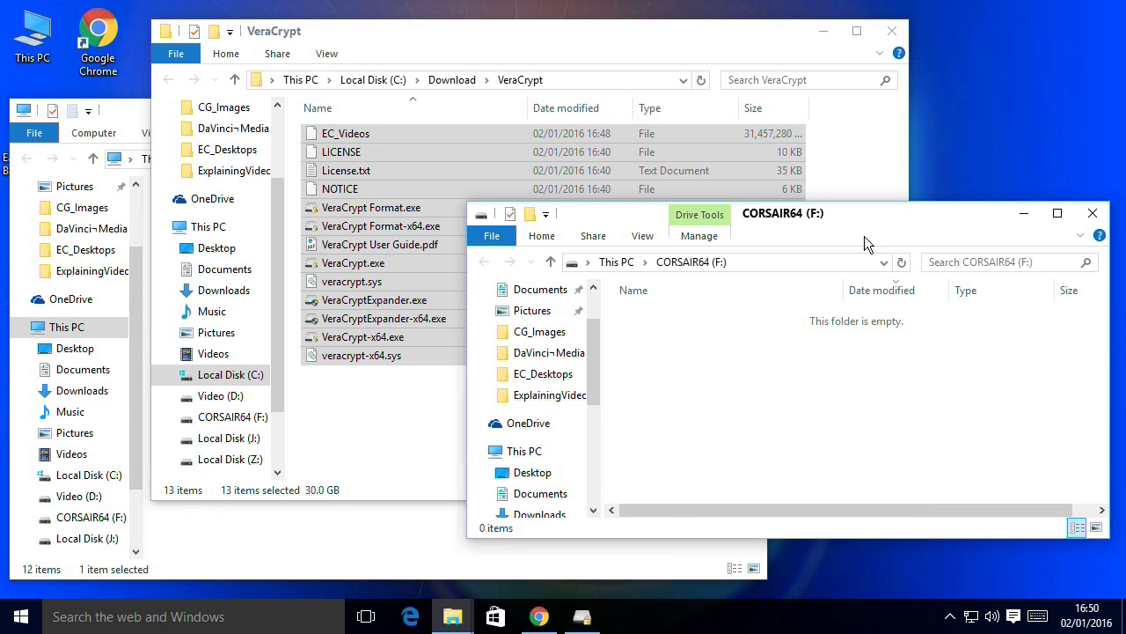
click(369, 426)
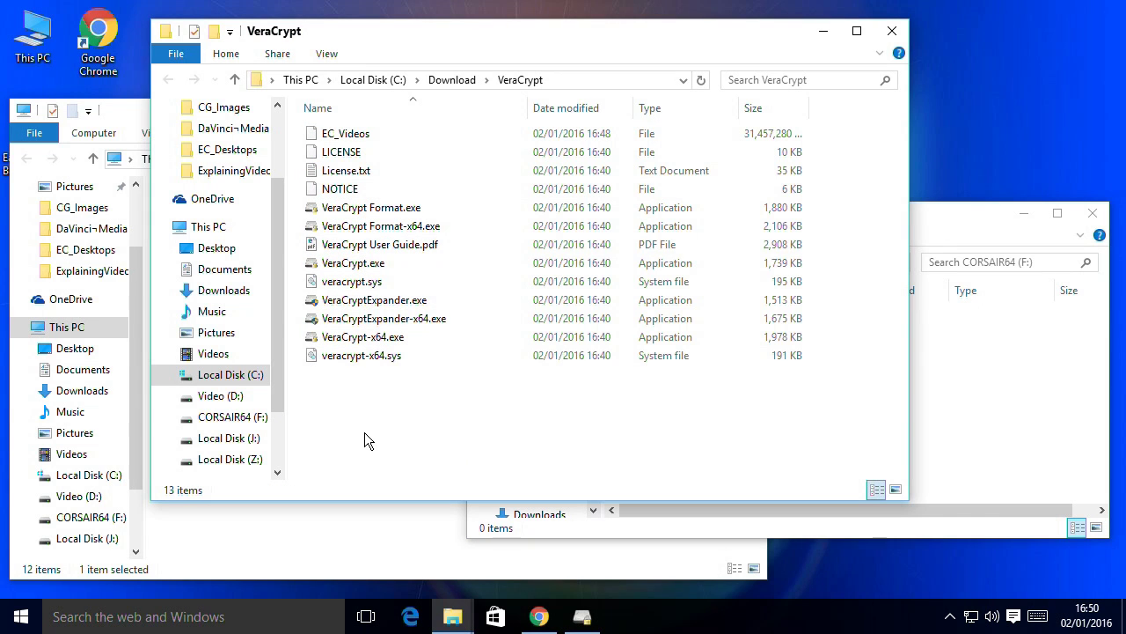
Step: Try to copy the EC_Videos container file from the VeraCrypt folder to the CORSAIR64 (F:) drive
click(361, 136)
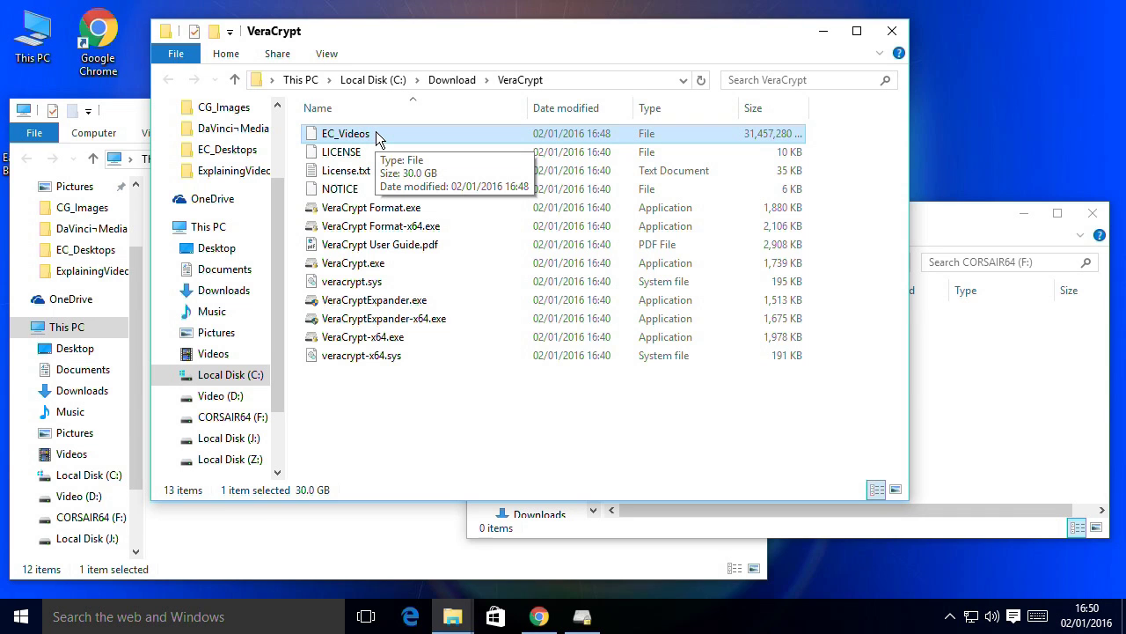
right_click(377, 136)
click(421, 274)
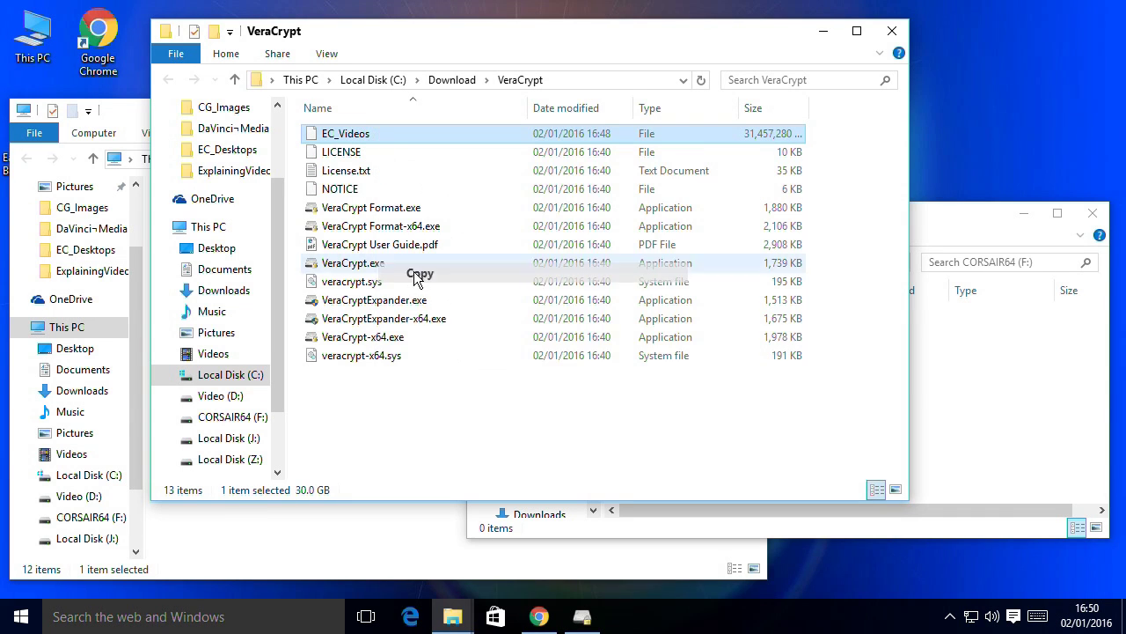
click(980, 378)
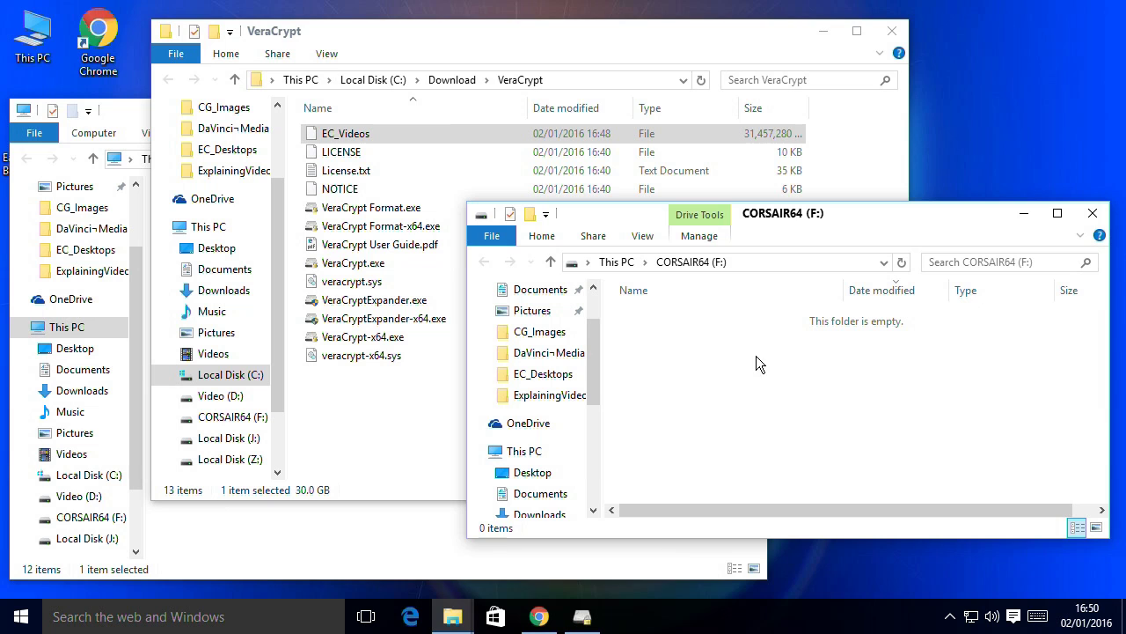
right_click(691, 368)
click(762, 230)
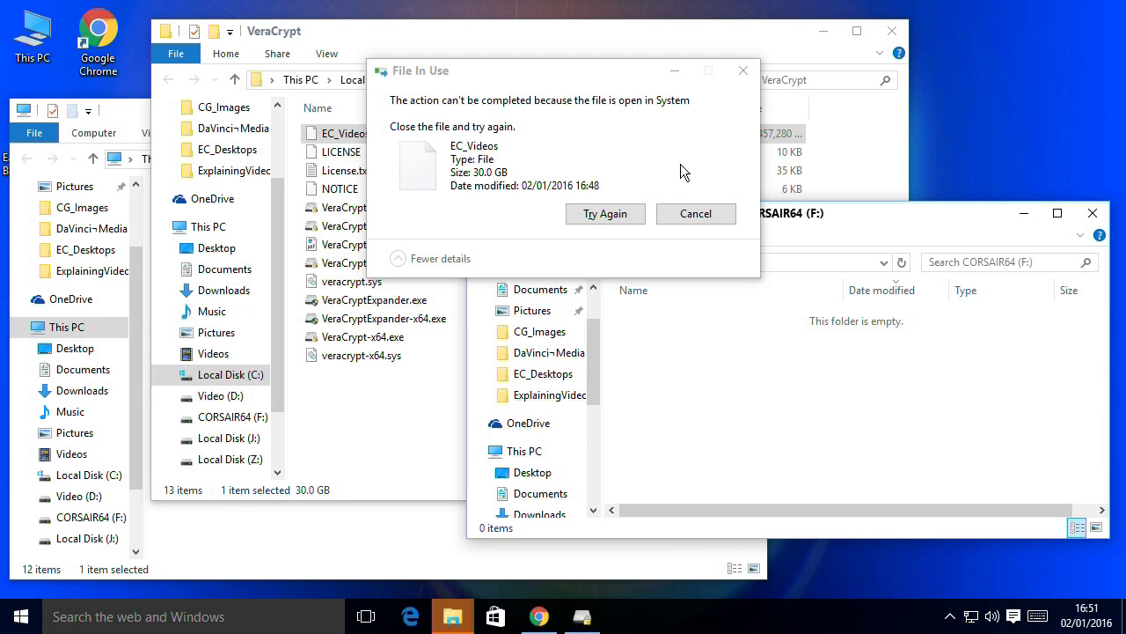
click(695, 213)
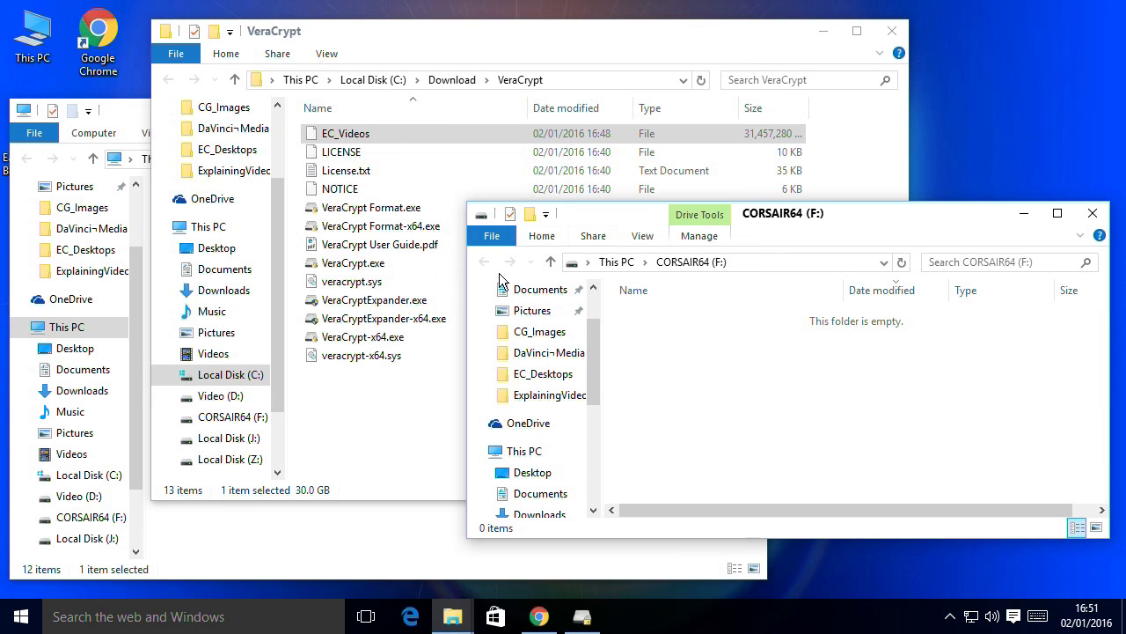
Step: Switch back to VeraCrypt and dismount the EC_Videos volume from drive J:
key(alt+Tab)
key(alt+Tab)
key(alt+Tab)
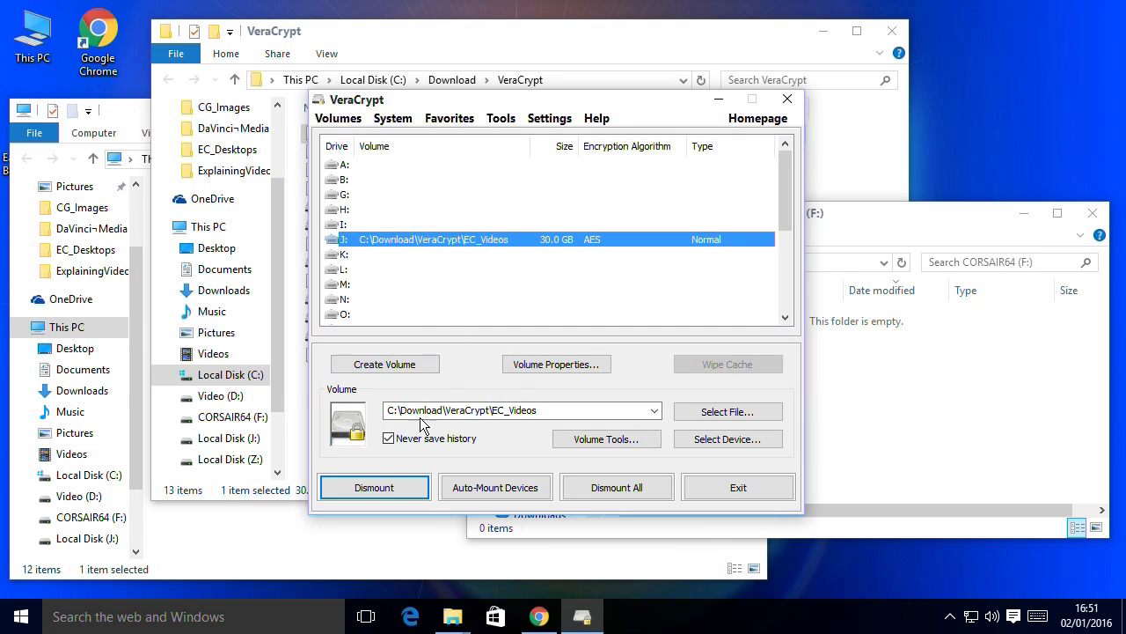
click(384, 490)
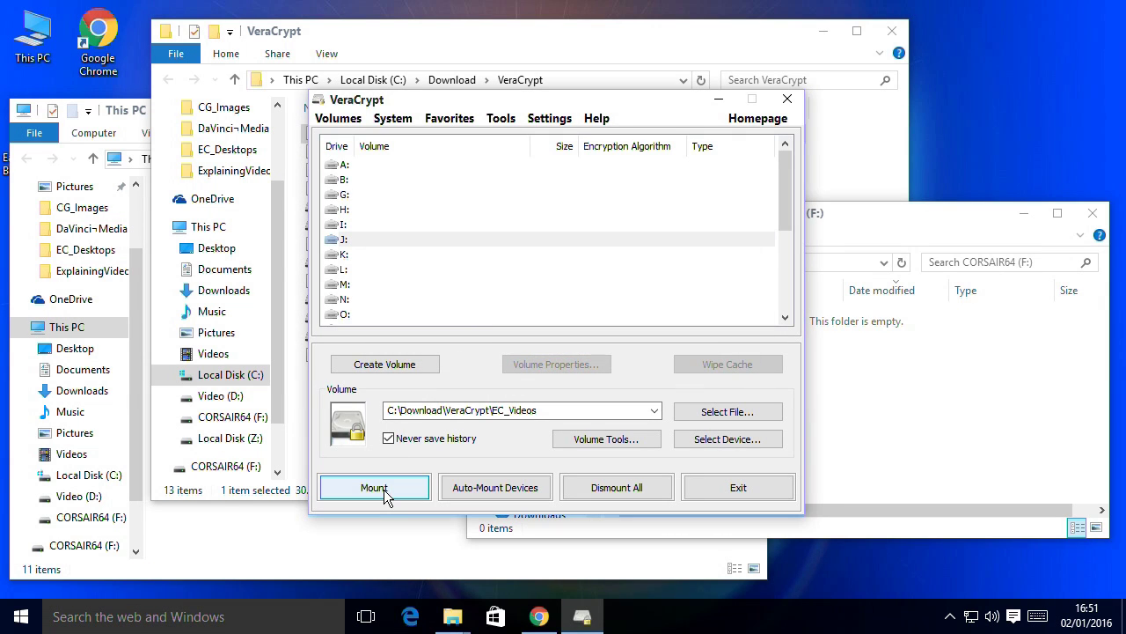
Step: Close the VeraCrypt program window to get back to the VeraCrypt folder
click(787, 101)
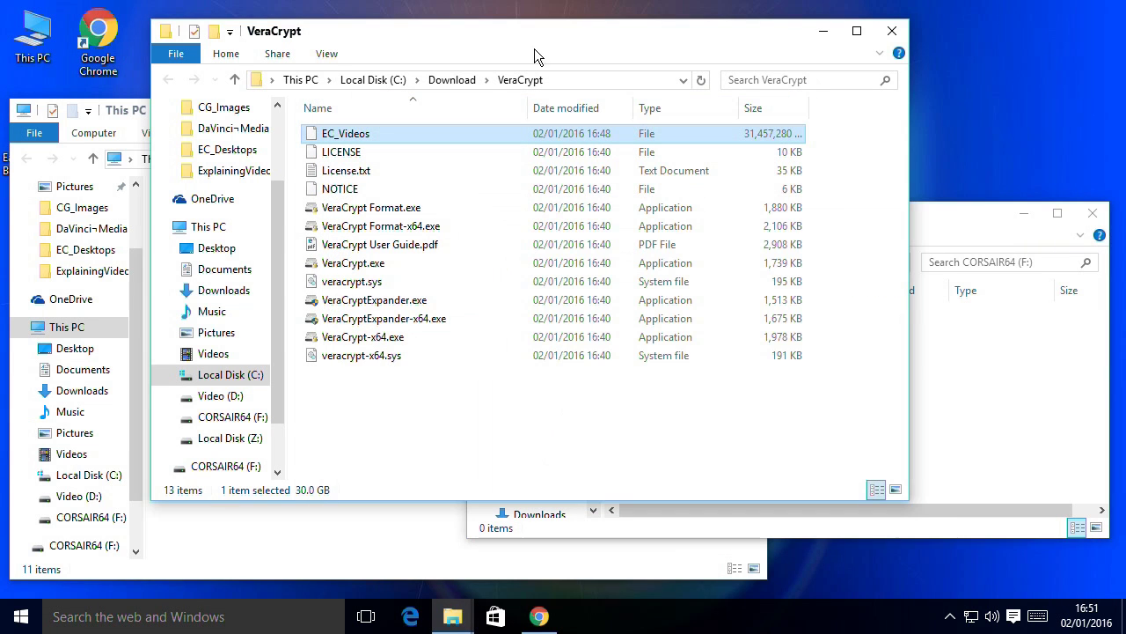
Step: Try to copy the EC_Videos file from the VeraCrypt folder and paste it onto the CORSAIR64 (F:) drive
right_click(411, 139)
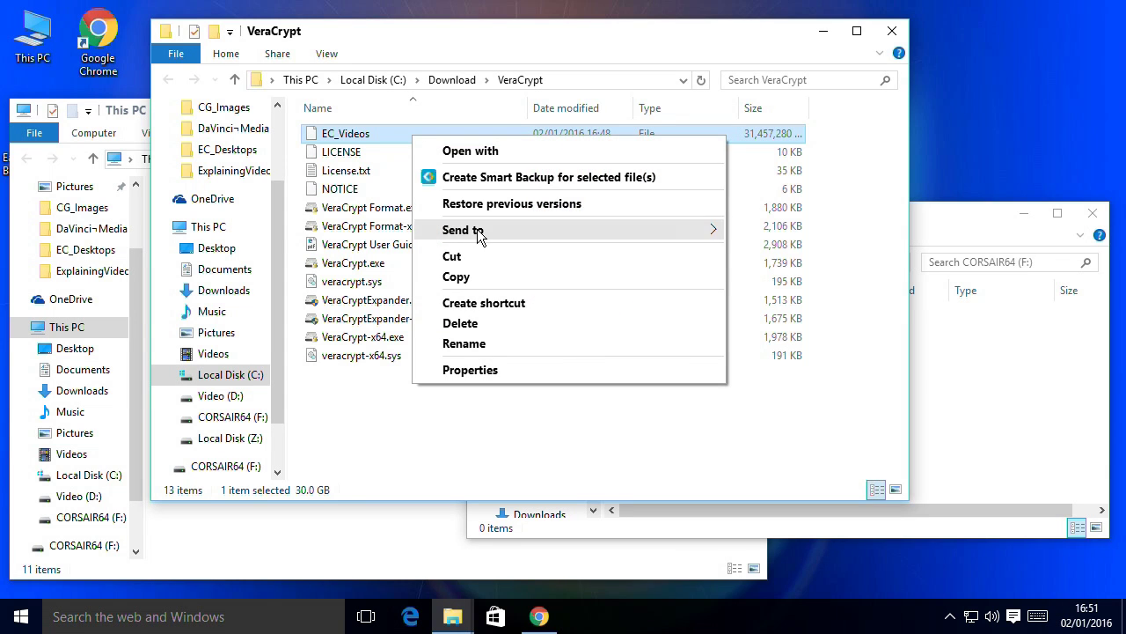
click(469, 277)
click(931, 389)
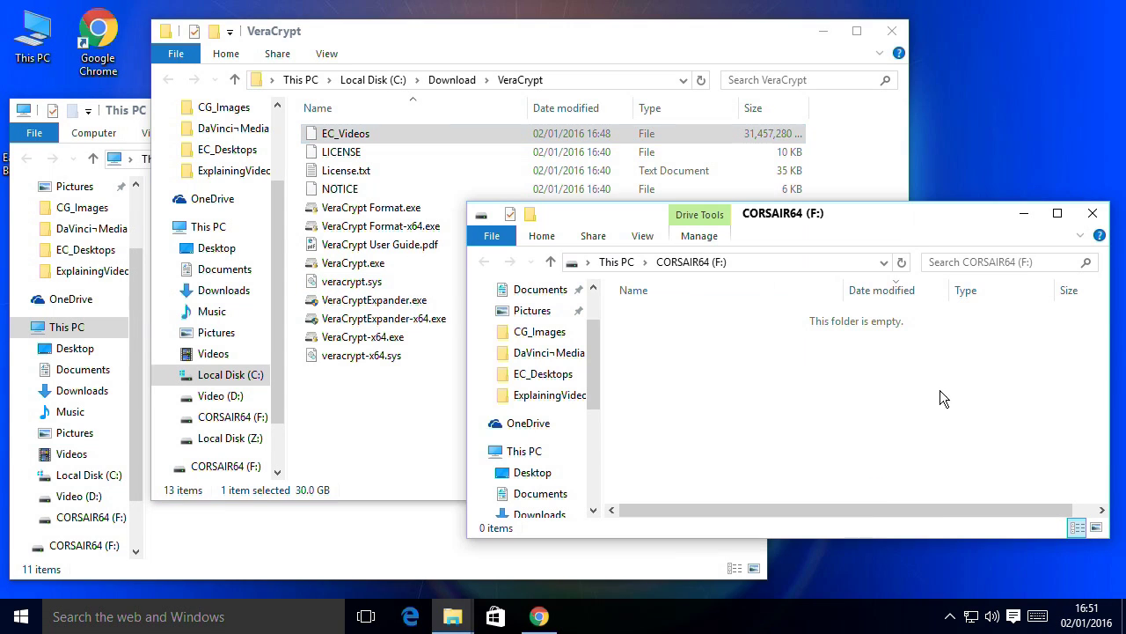
right_click(739, 393)
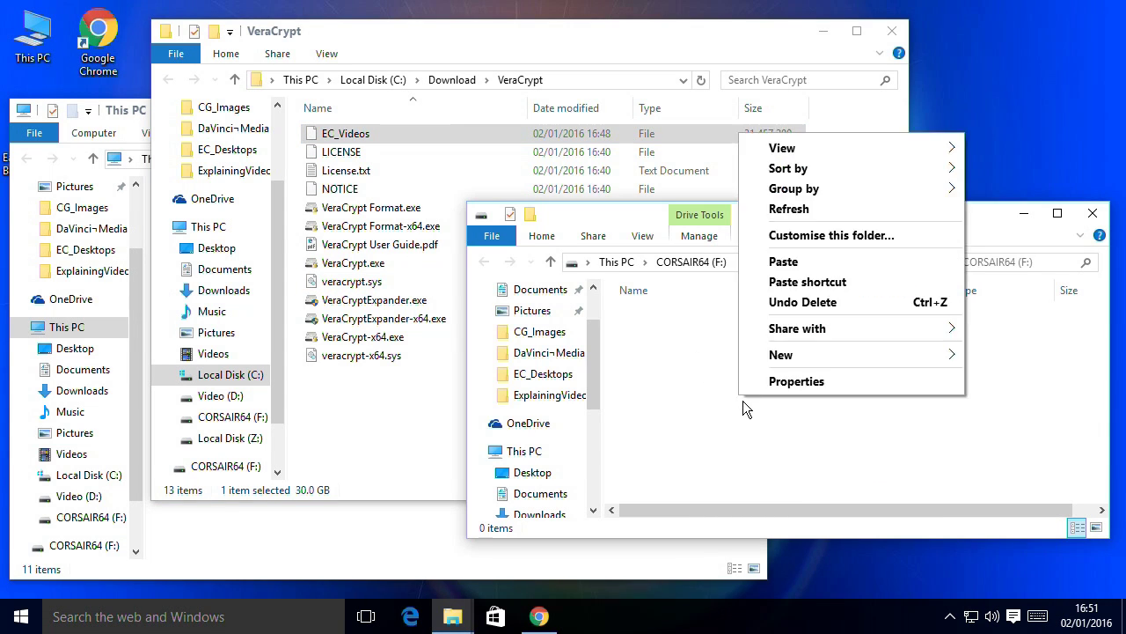
click(775, 327)
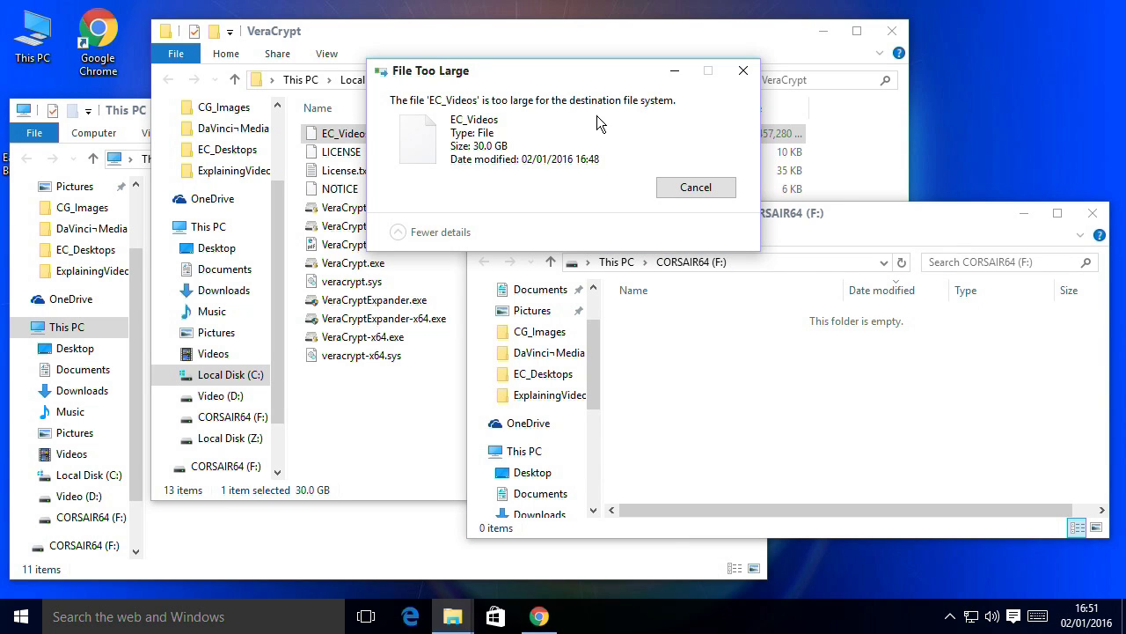
click(694, 186)
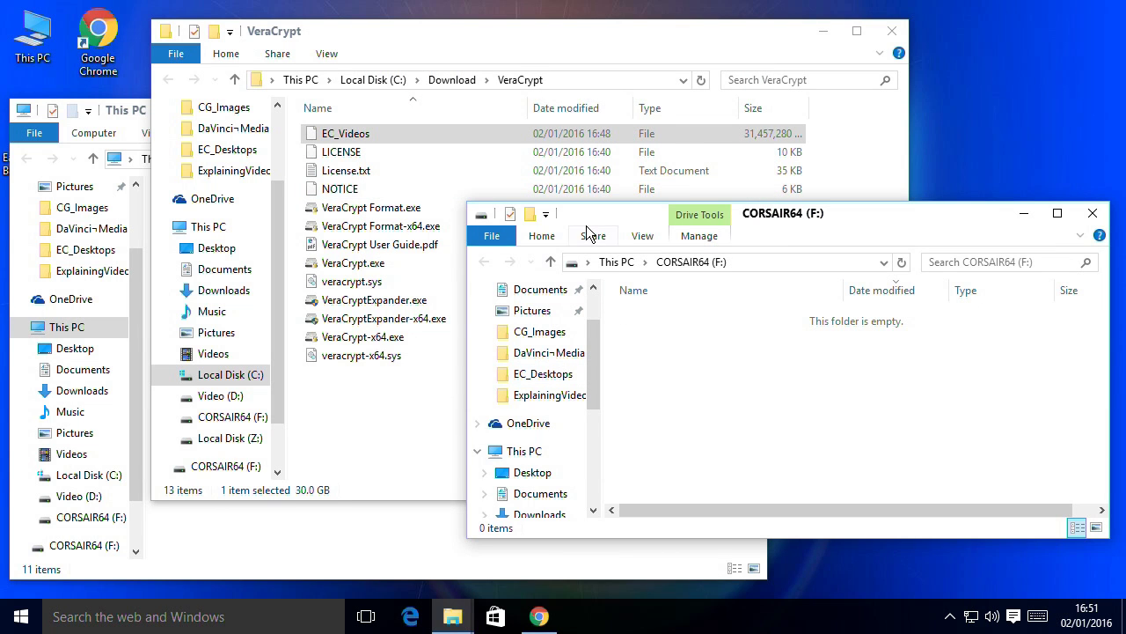
Step: Open the format settings for the CORSAIR64 (F:) drive from This PC and choose the exFAT file system
click(333, 551)
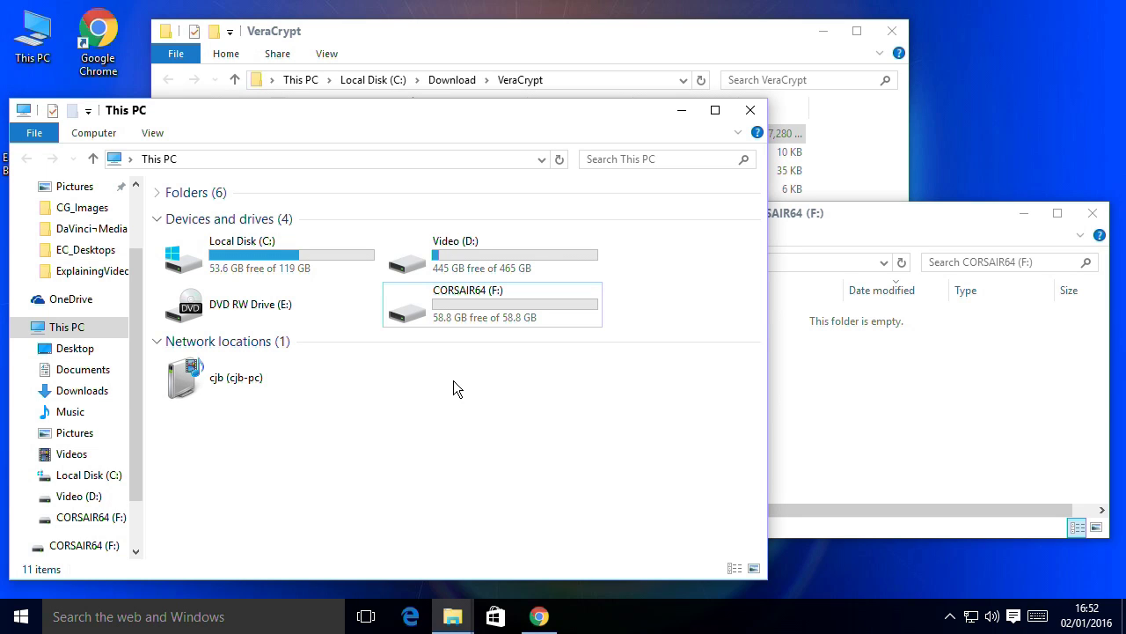
click(521, 39)
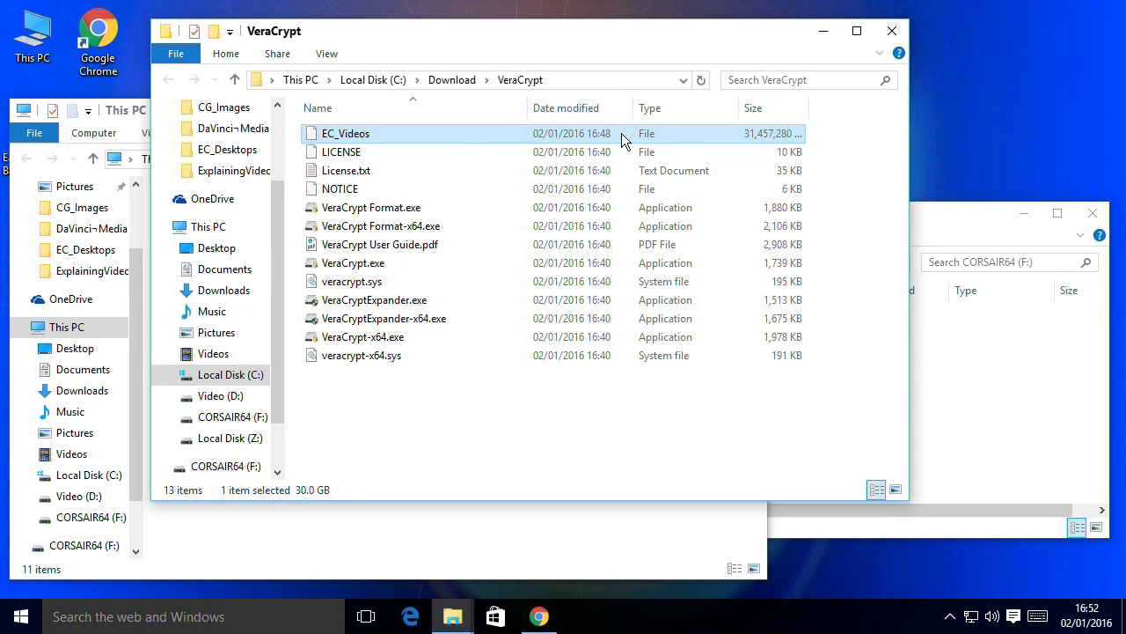
click(528, 532)
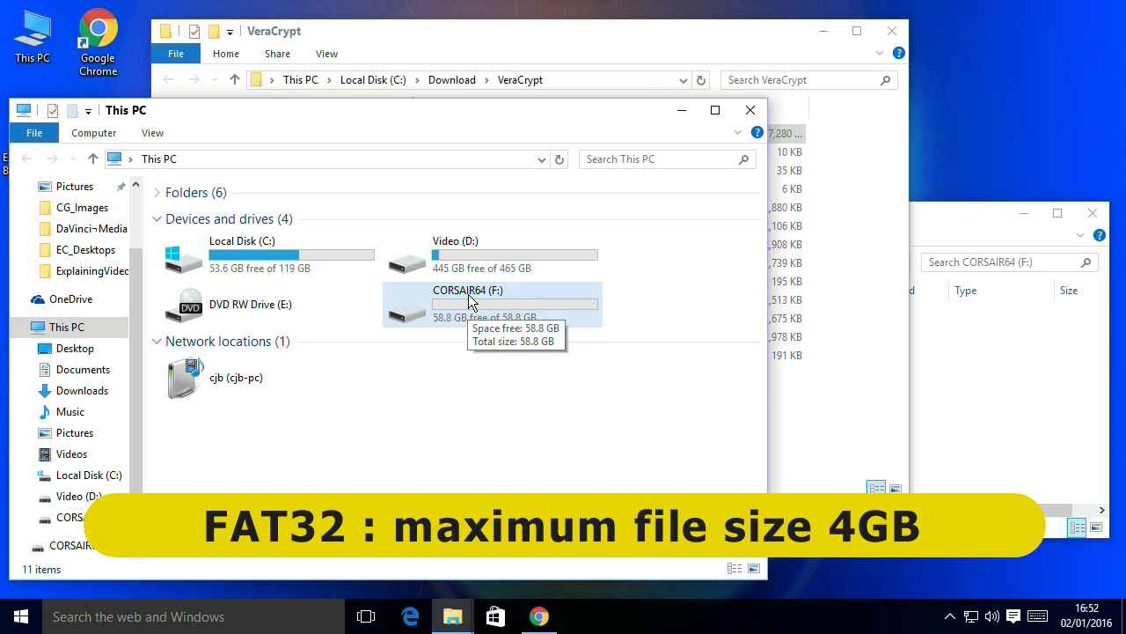
right_click(471, 300)
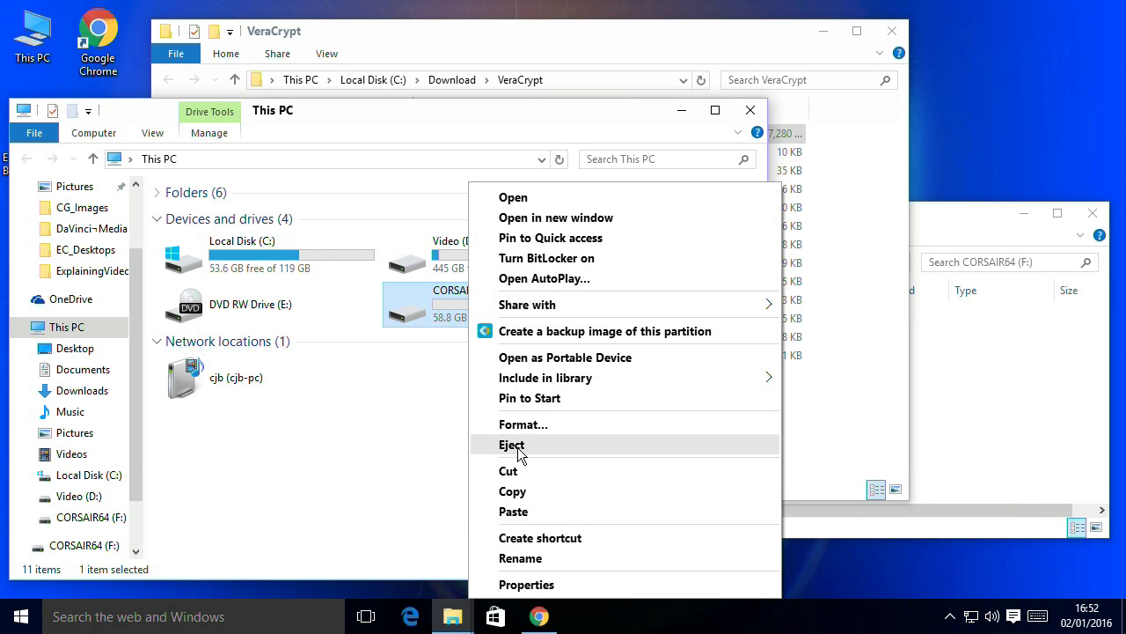
click(523, 428)
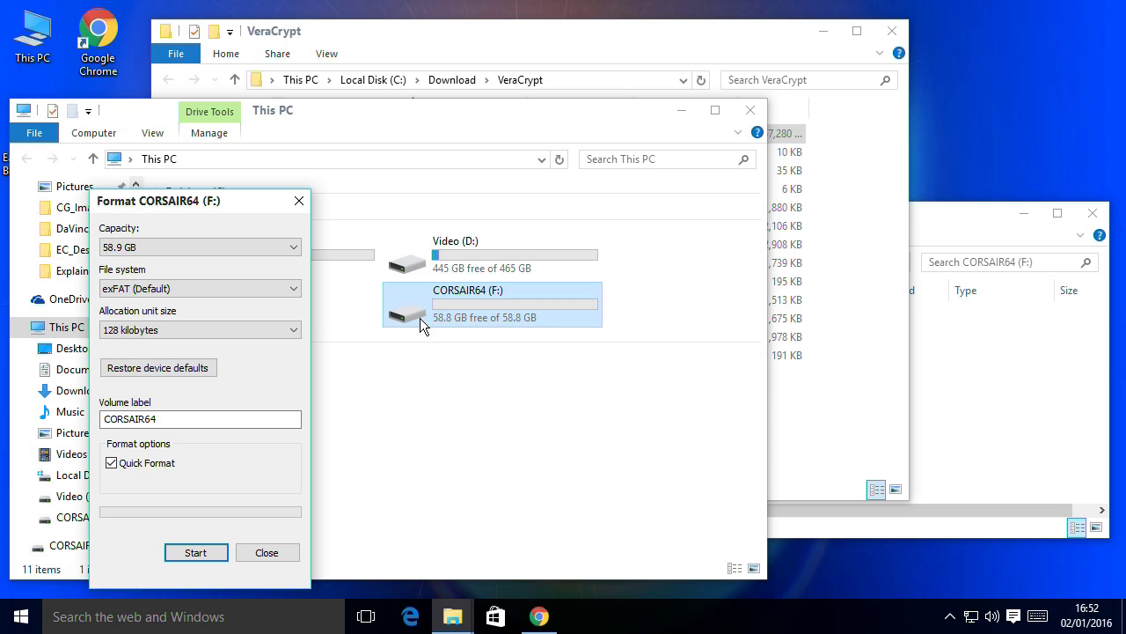
drag(259, 206, 467, 140)
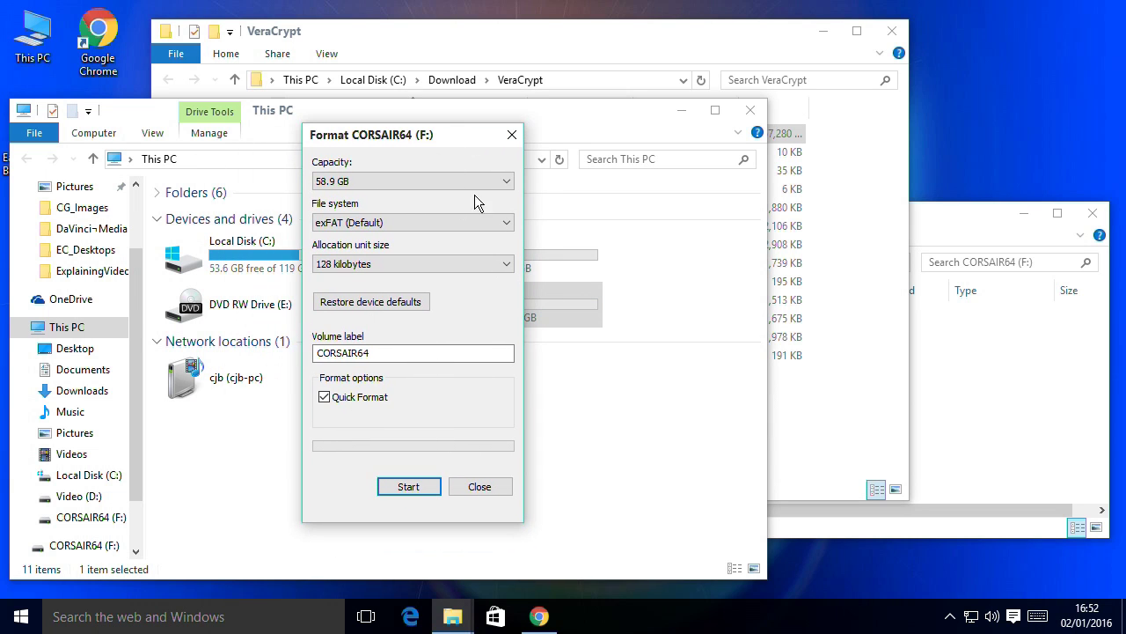
click(506, 223)
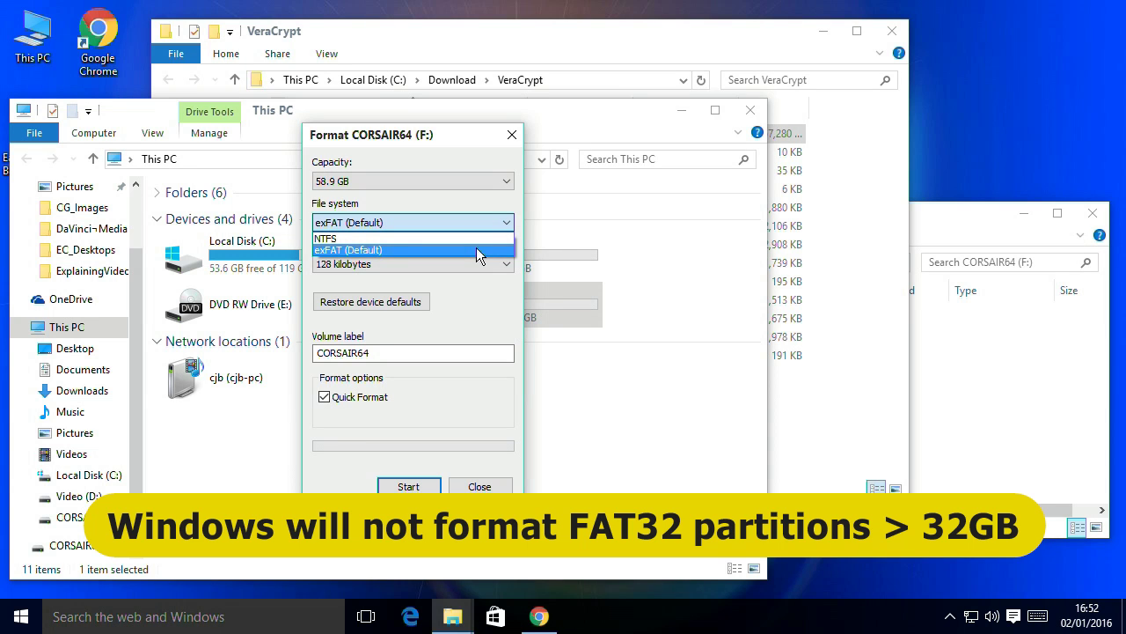
click(476, 249)
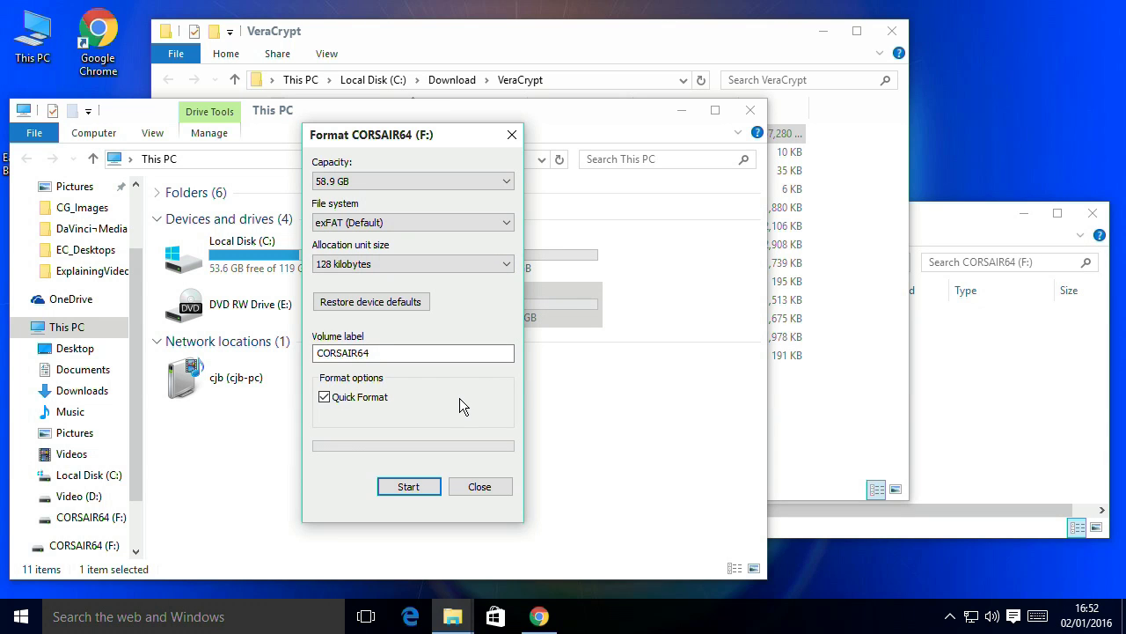
Step: Run the quick format of the CORSAIR64 (F:) drive, accepting the data erasure, and close the format dialog
click(402, 489)
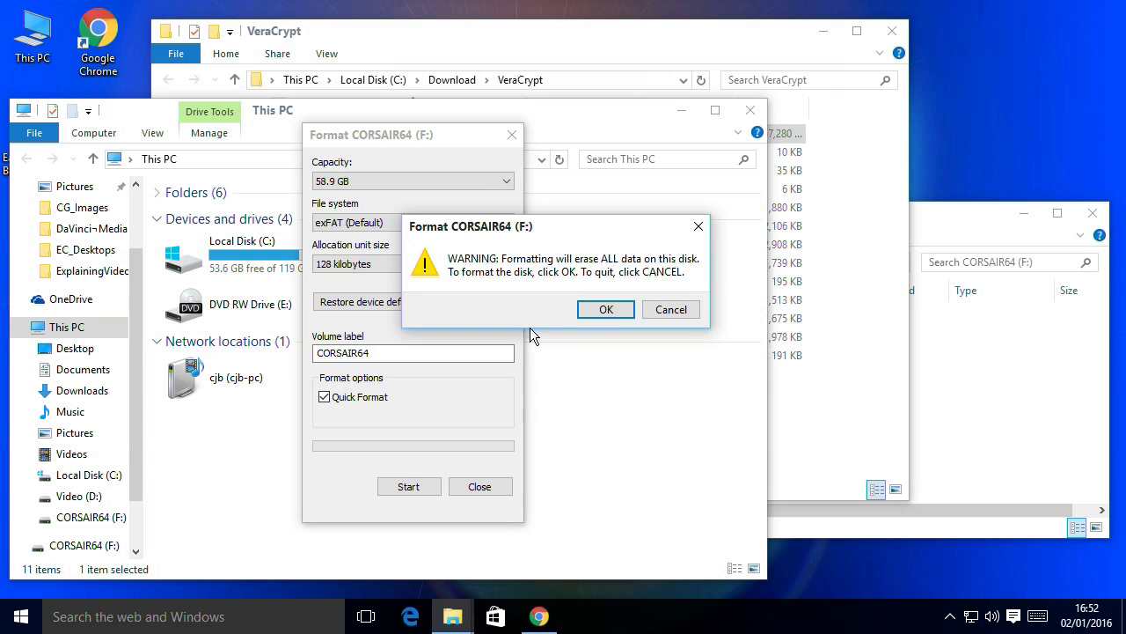
click(601, 312)
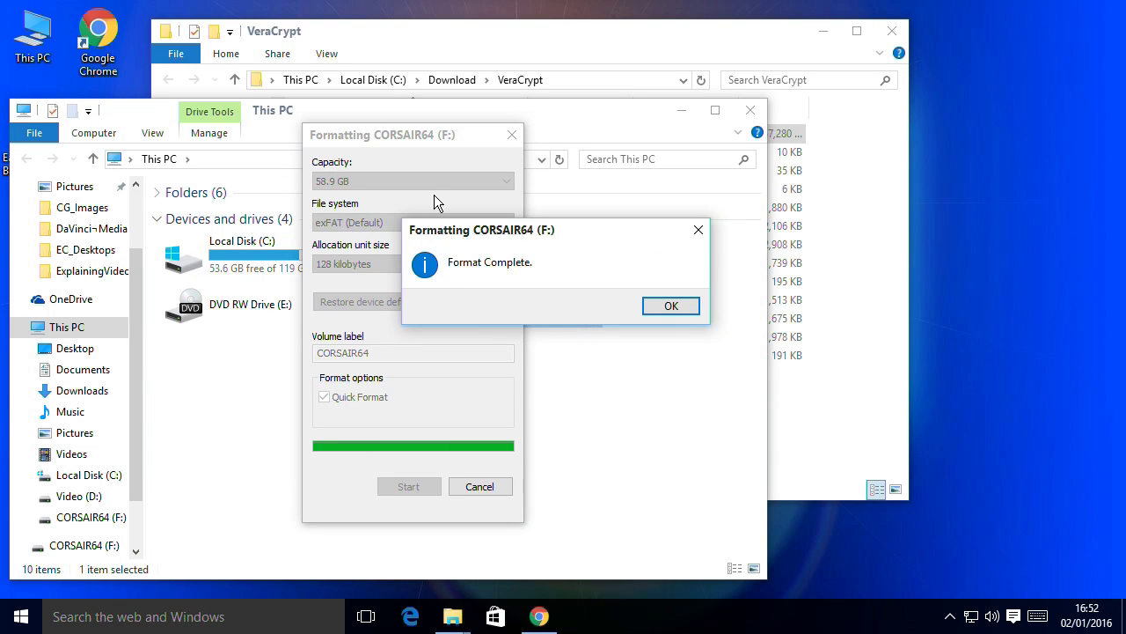
click(663, 306)
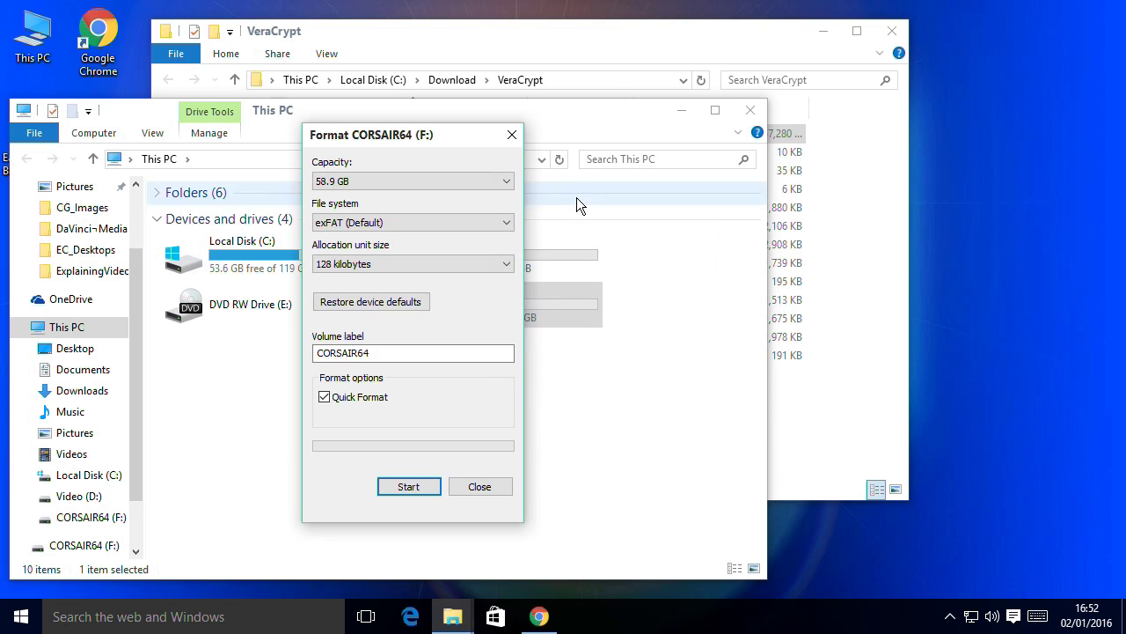
click(511, 136)
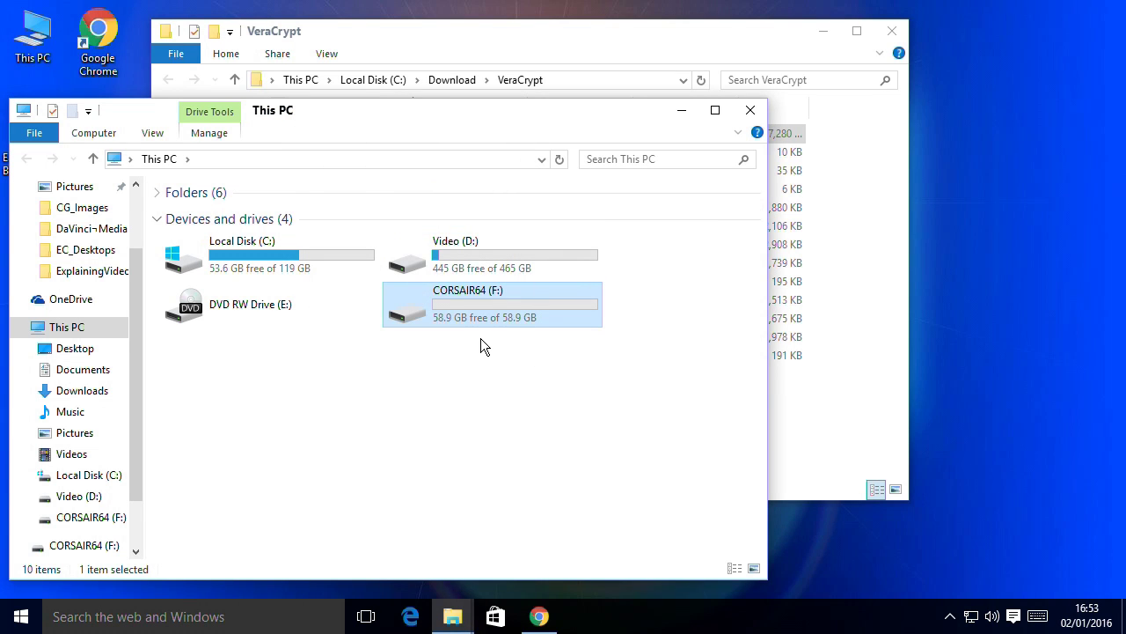
Step: Open the CORSAIR64 (F:) drive, move its window aside and bring the VeraCrypt folder to the front
double_click(459, 301)
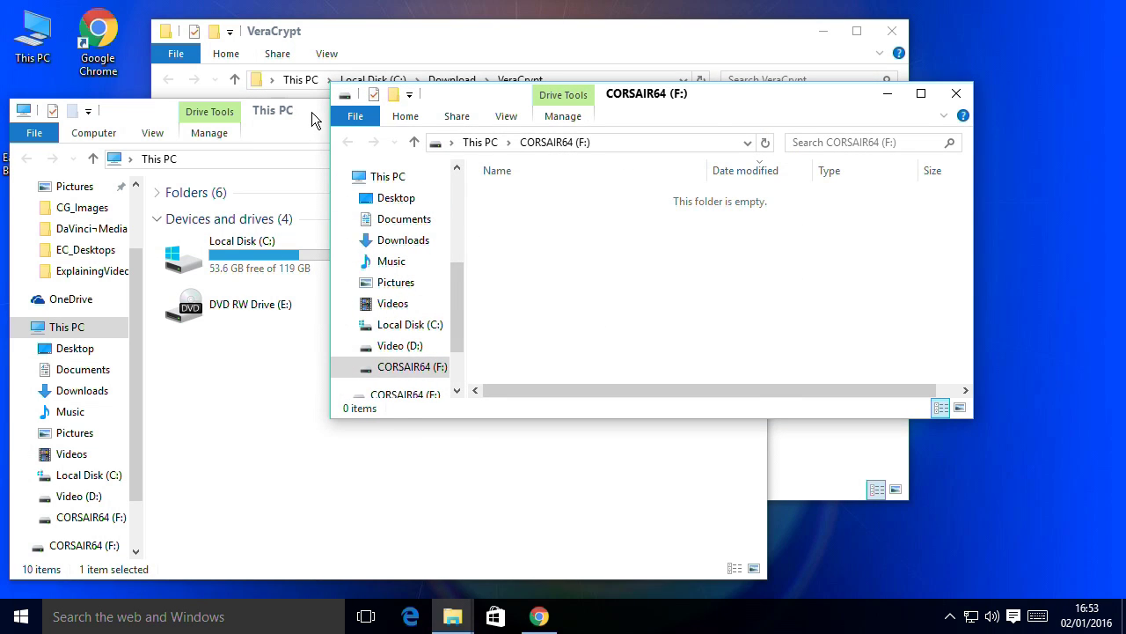
click(311, 111)
drag(792, 98, 901, 146)
click(761, 46)
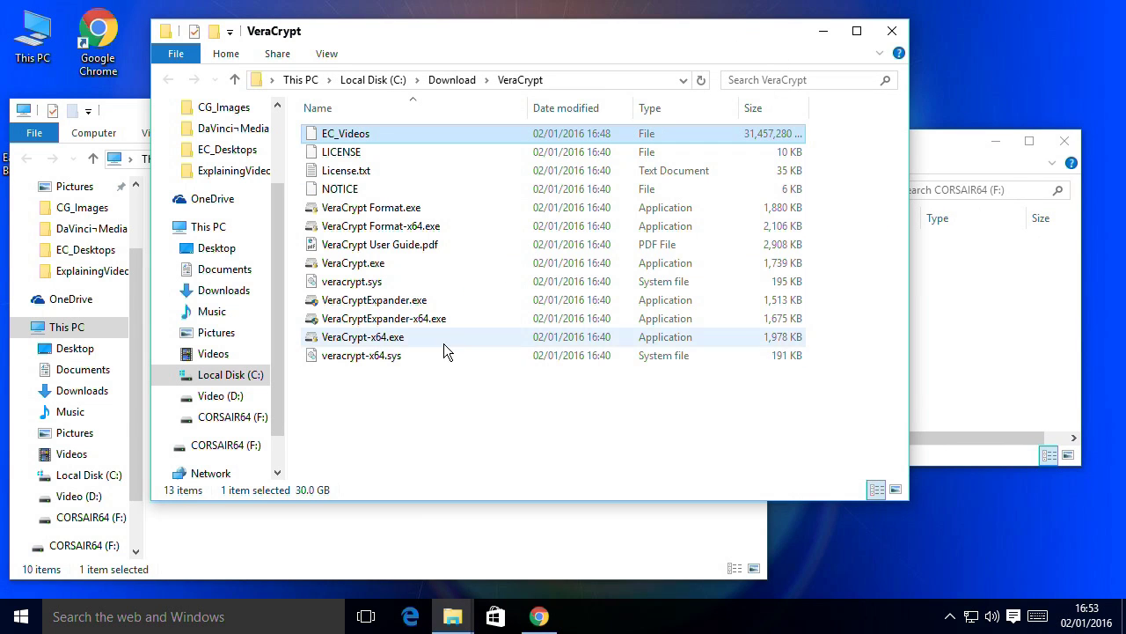
Step: Copy all files in the VeraCrypt folder except LICENSE, License.txt and NOTICE
click(444, 400)
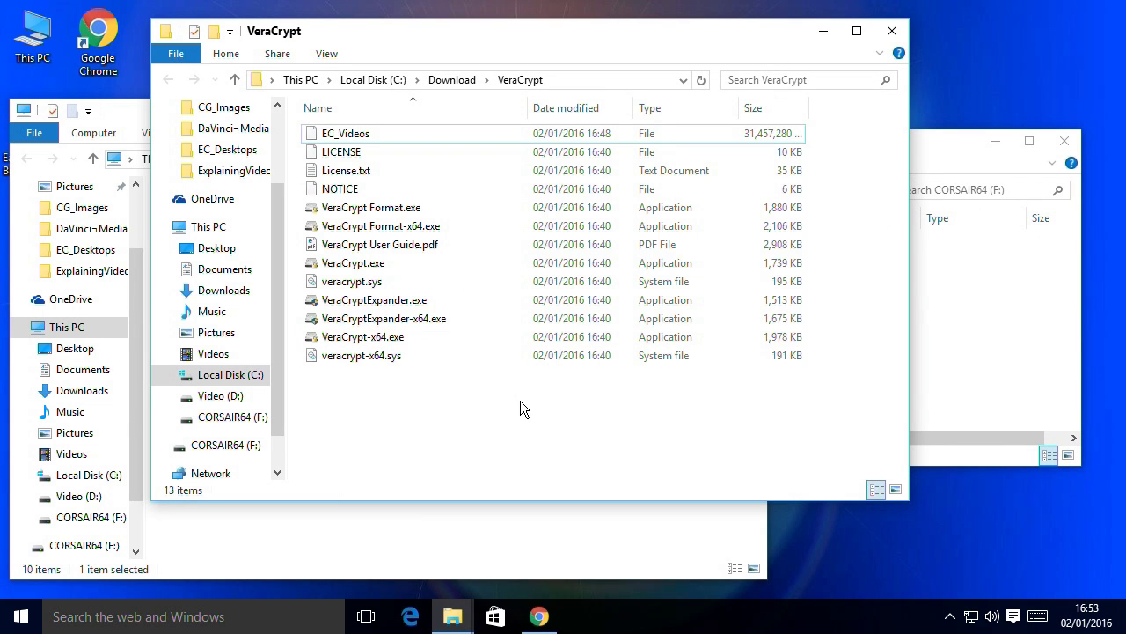
drag(520, 400, 321, 132)
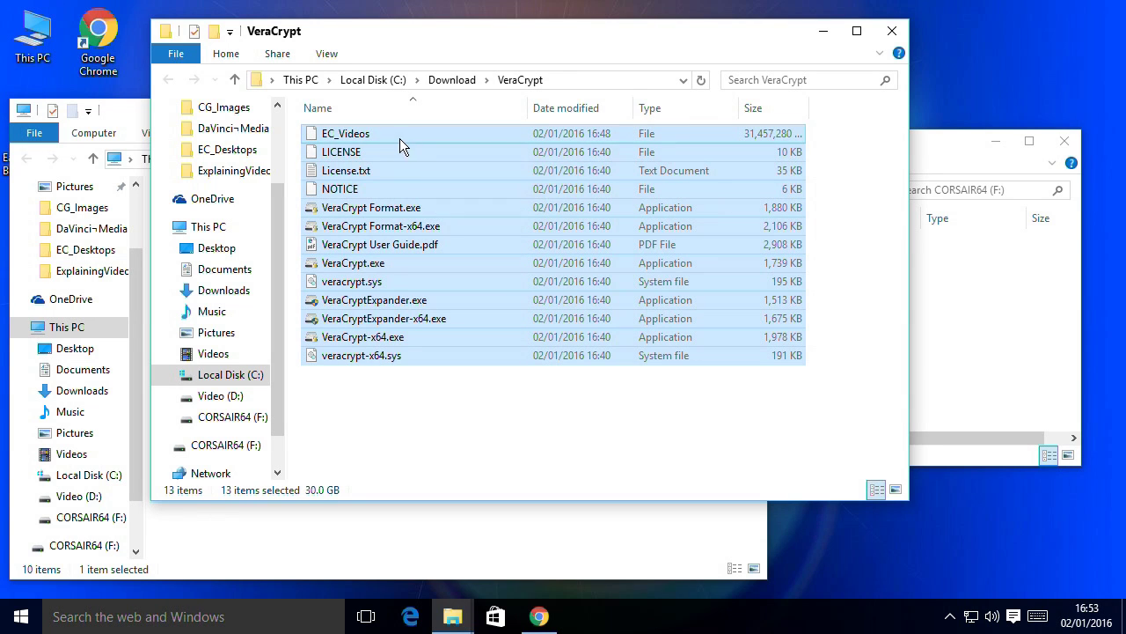
ctrl+click(359, 152)
ctrl+click(359, 170)
ctrl+click(355, 188)
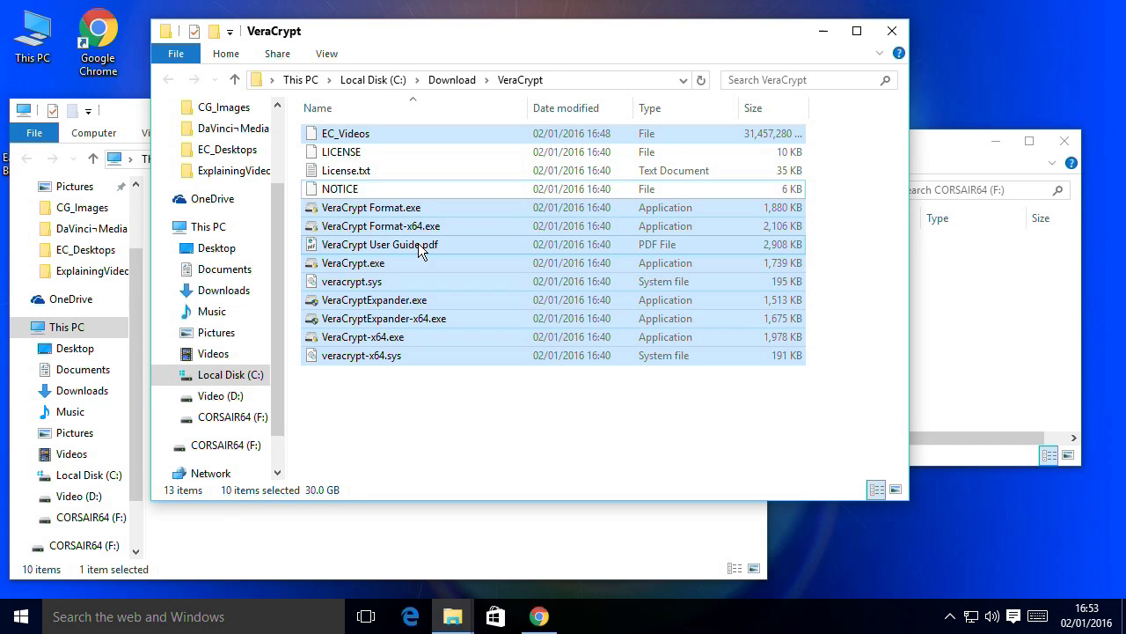
right_click(467, 134)
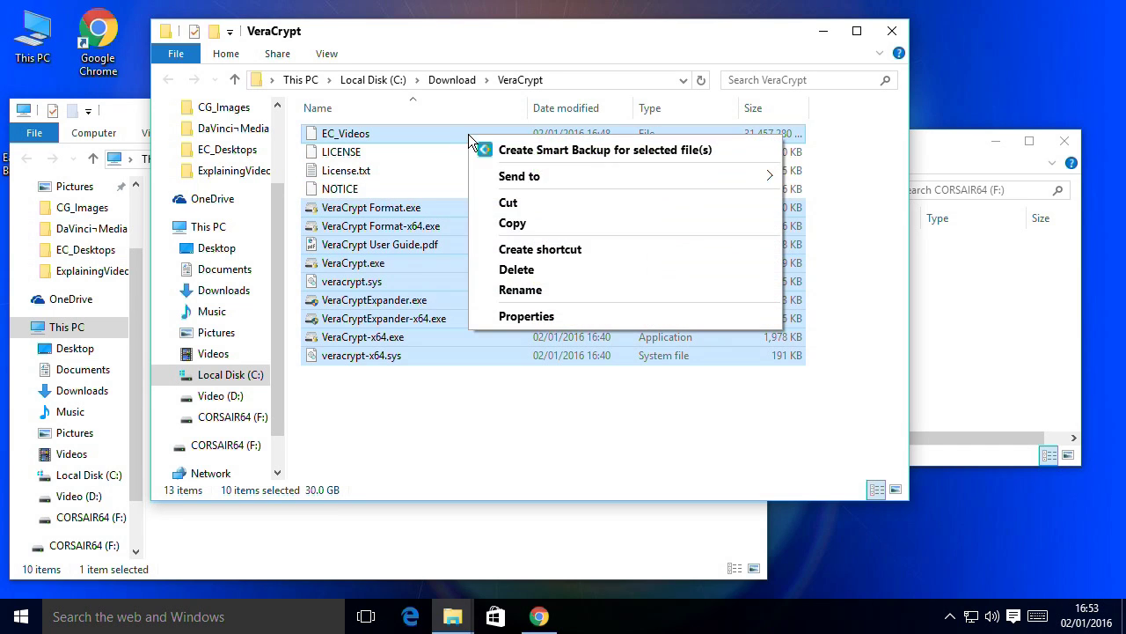
click(513, 224)
Step: Create a new folder named Secure on the CORSAIR64 (F:) drive and open it
click(927, 319)
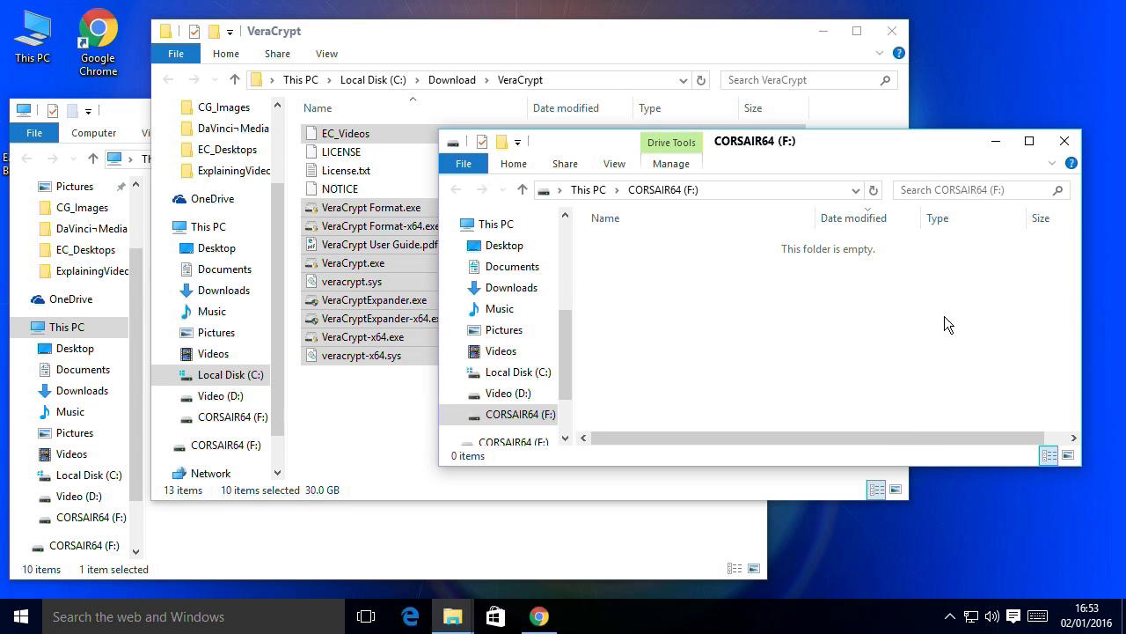
right_click(637, 305)
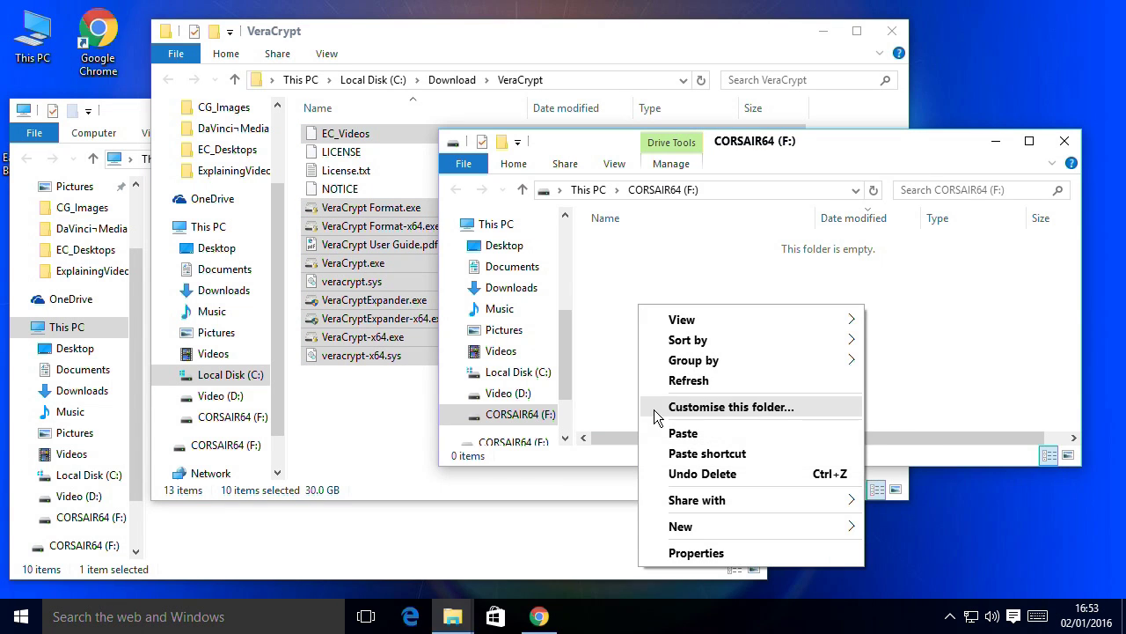
mouse_move(688, 528)
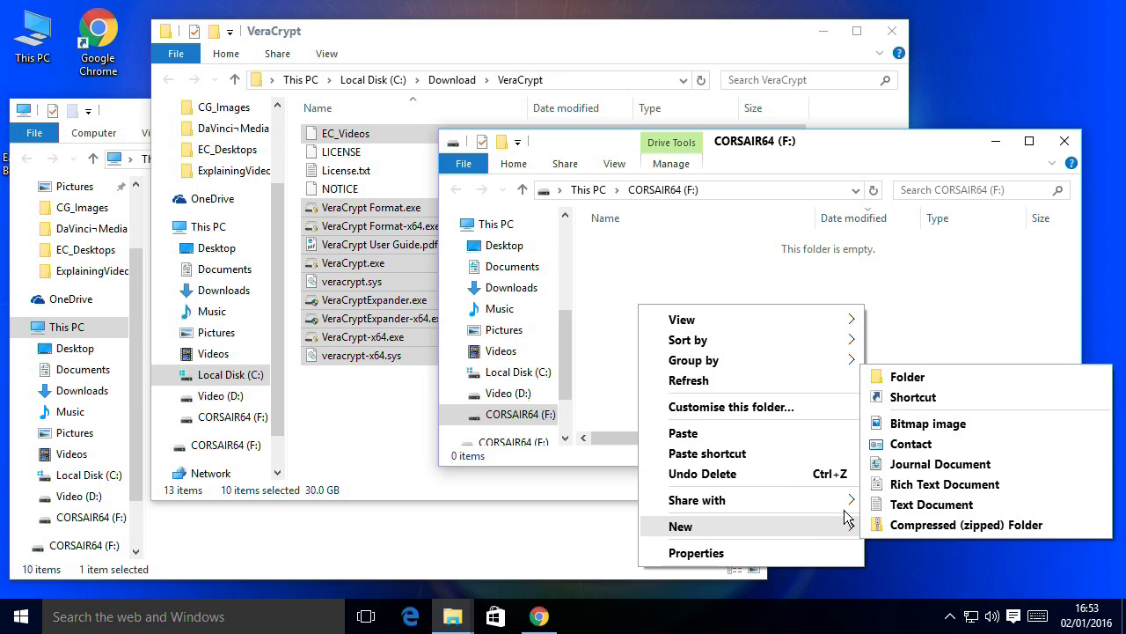
click(894, 378)
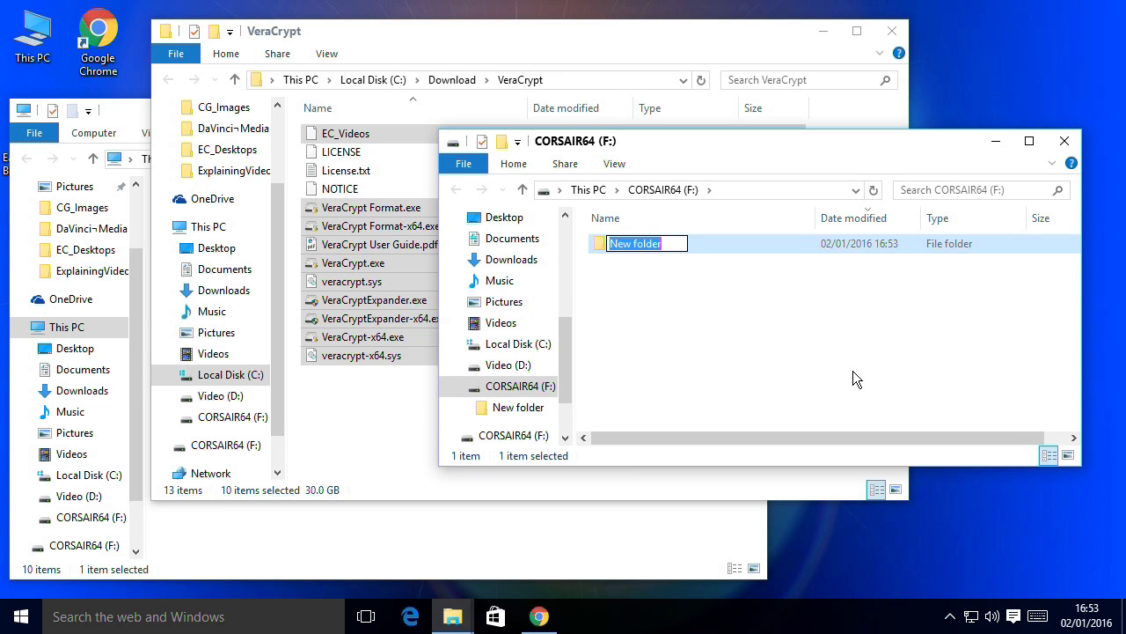
text(Secure)
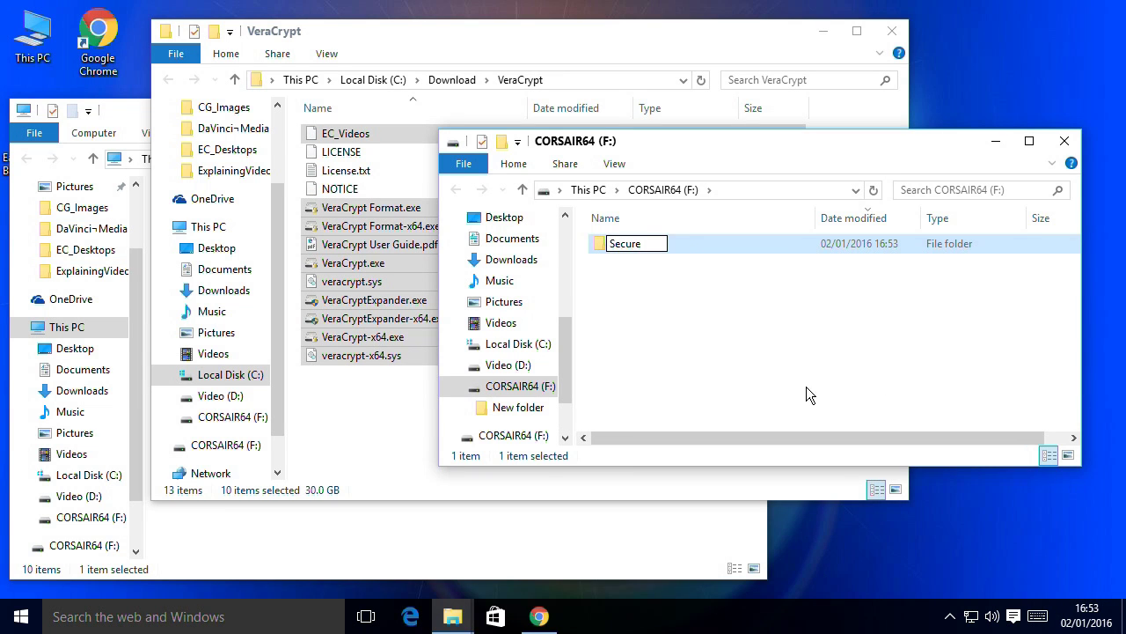
click(631, 335)
double_click(607, 250)
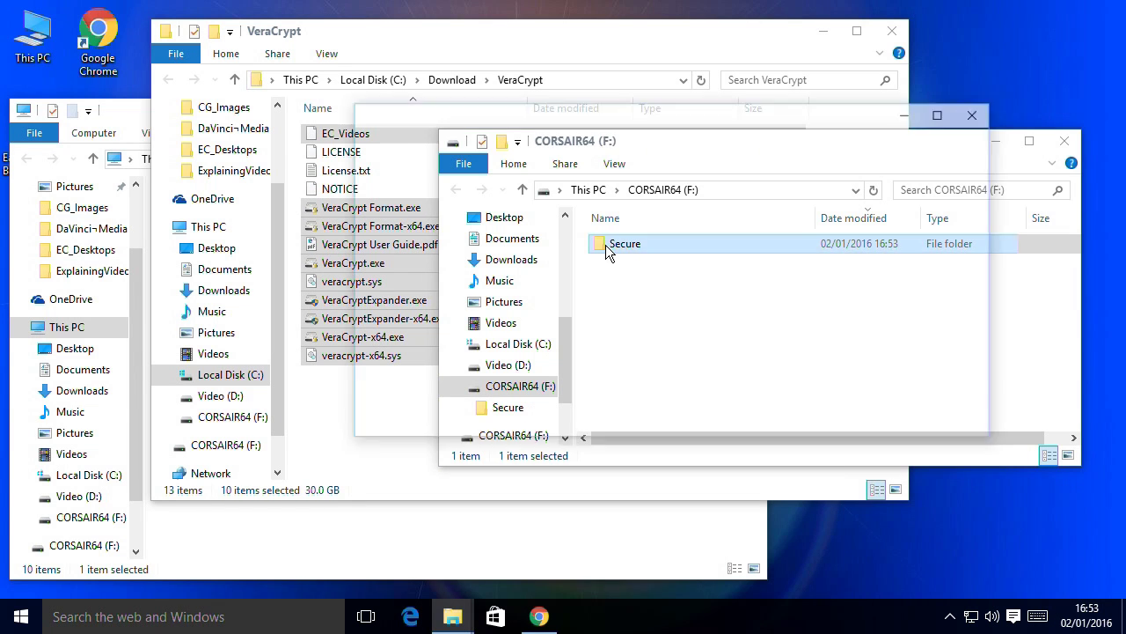
Step: Paste the copied files into the Secure folder, then close the Secure and CORSAIR64 (F:) windows and clear the file selection
right_click(572, 273)
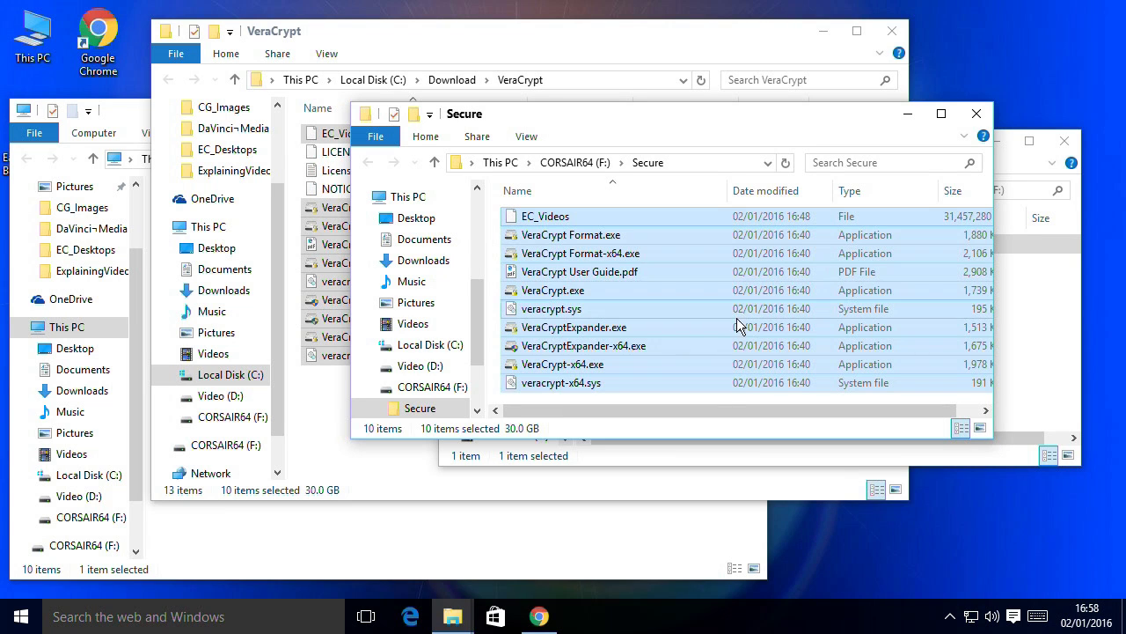
click(719, 396)
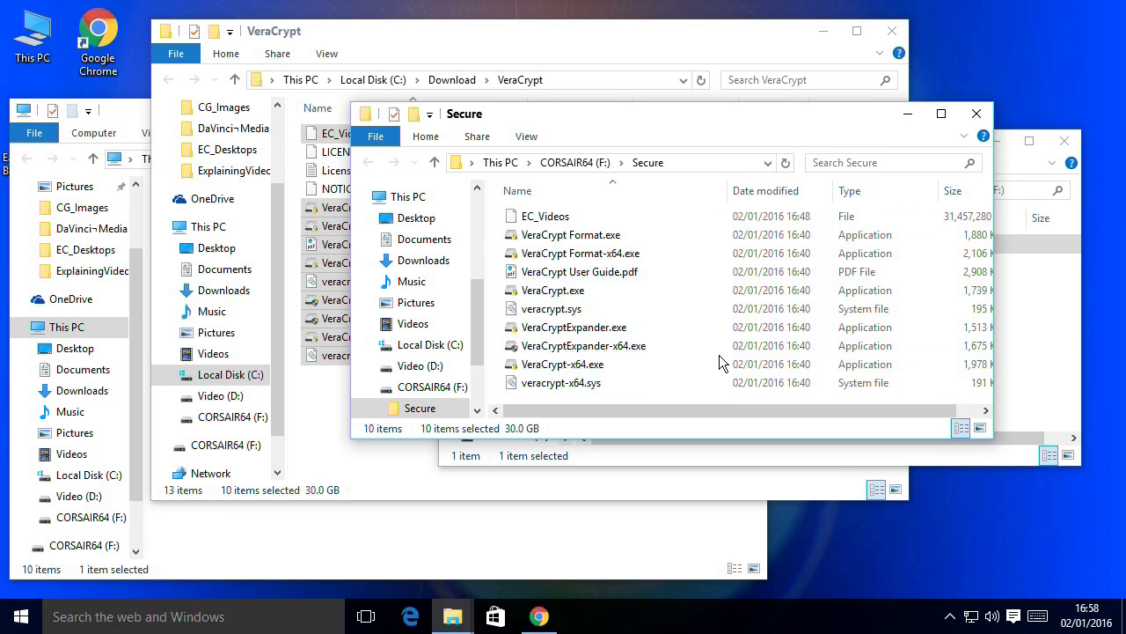
click(977, 116)
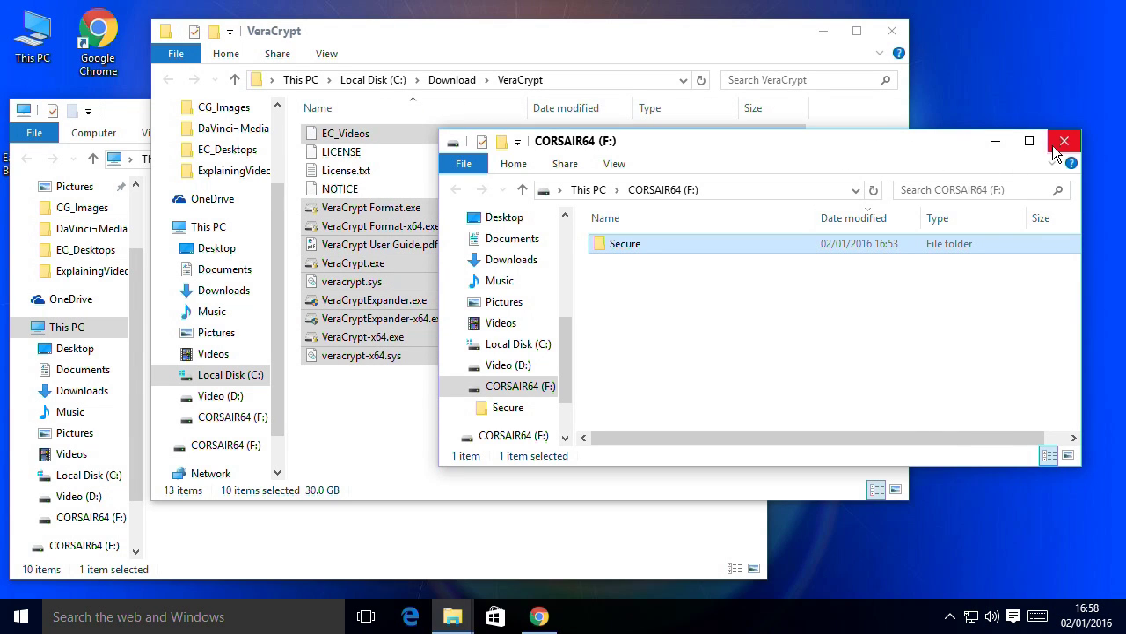
click(991, 140)
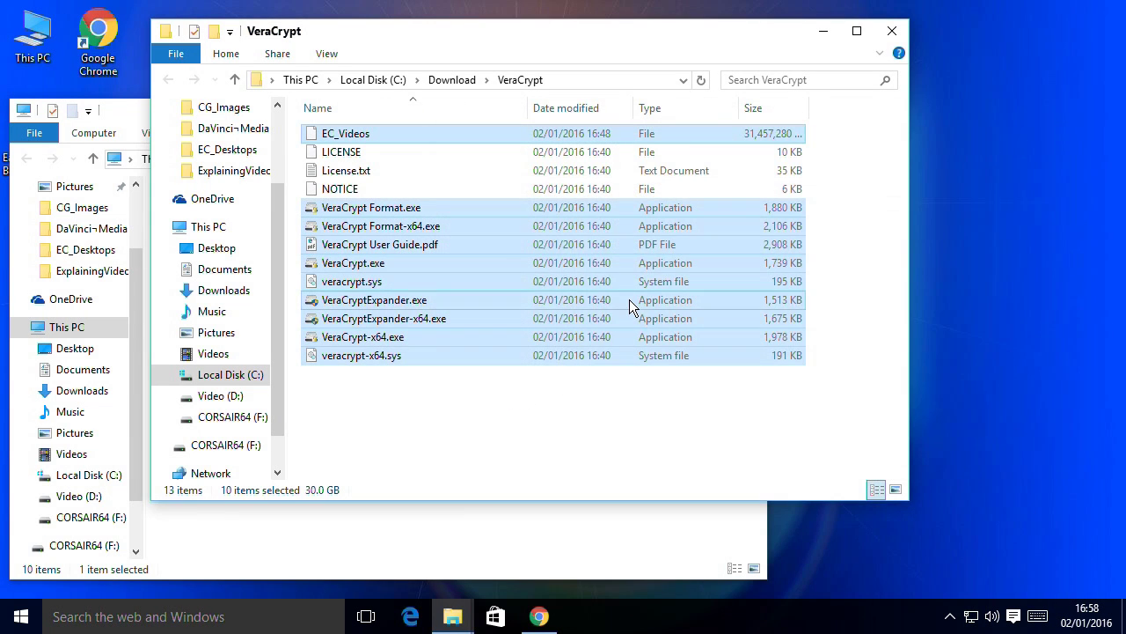
click(420, 423)
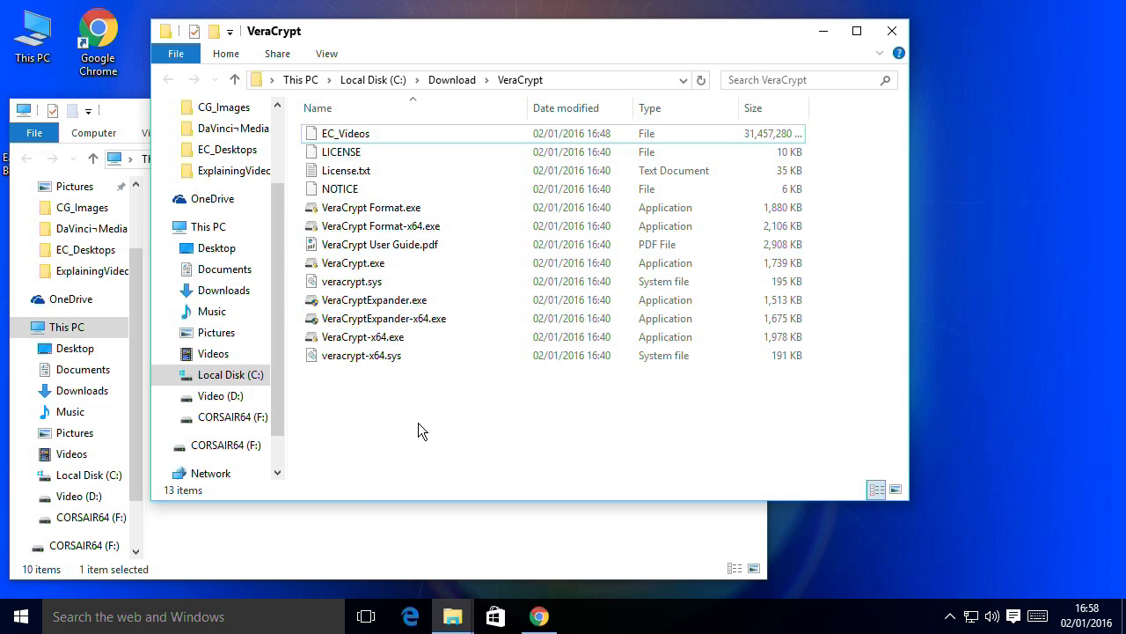
Step: Permanently delete the EC_Videos file from the VeraCrypt folder on Local Disk (C:) and close that folder's window
click(352, 136)
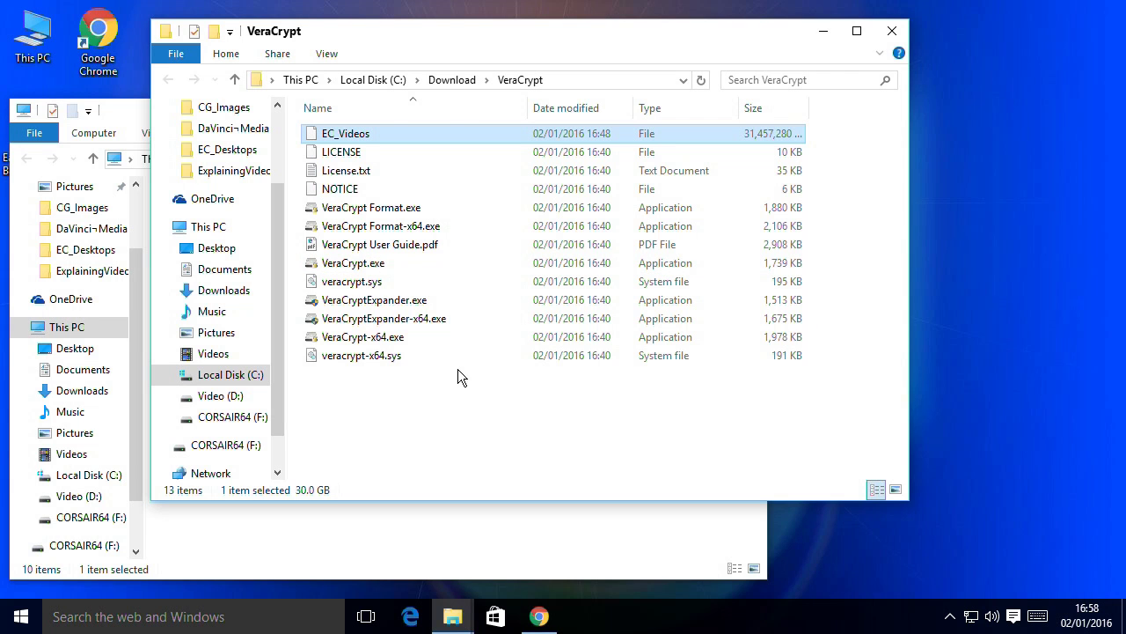
key(Delete)
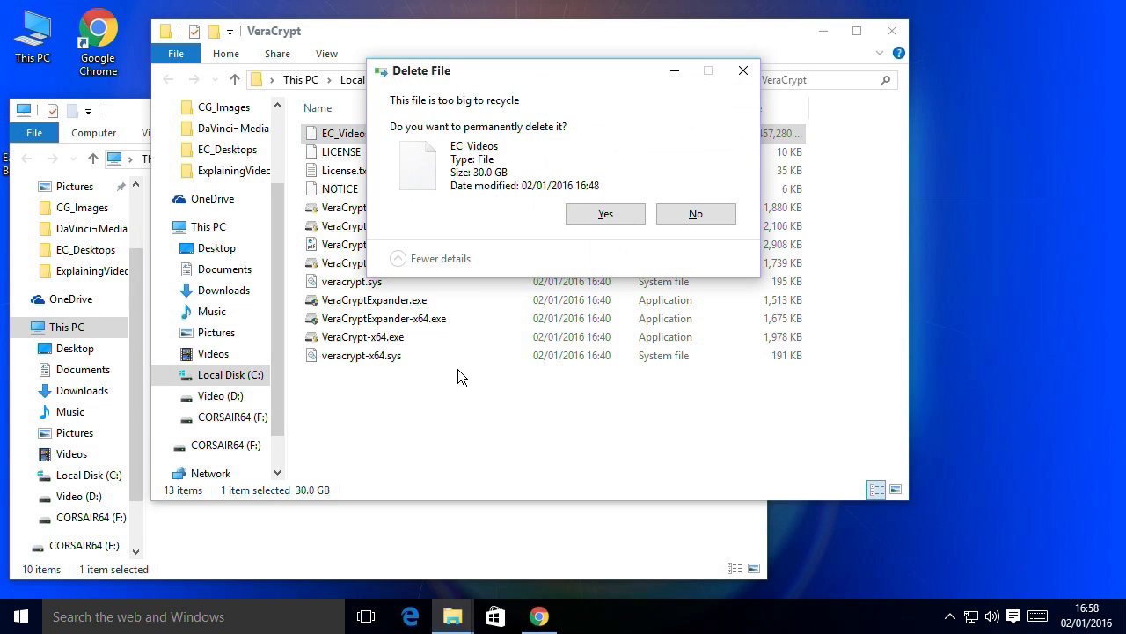
click(605, 214)
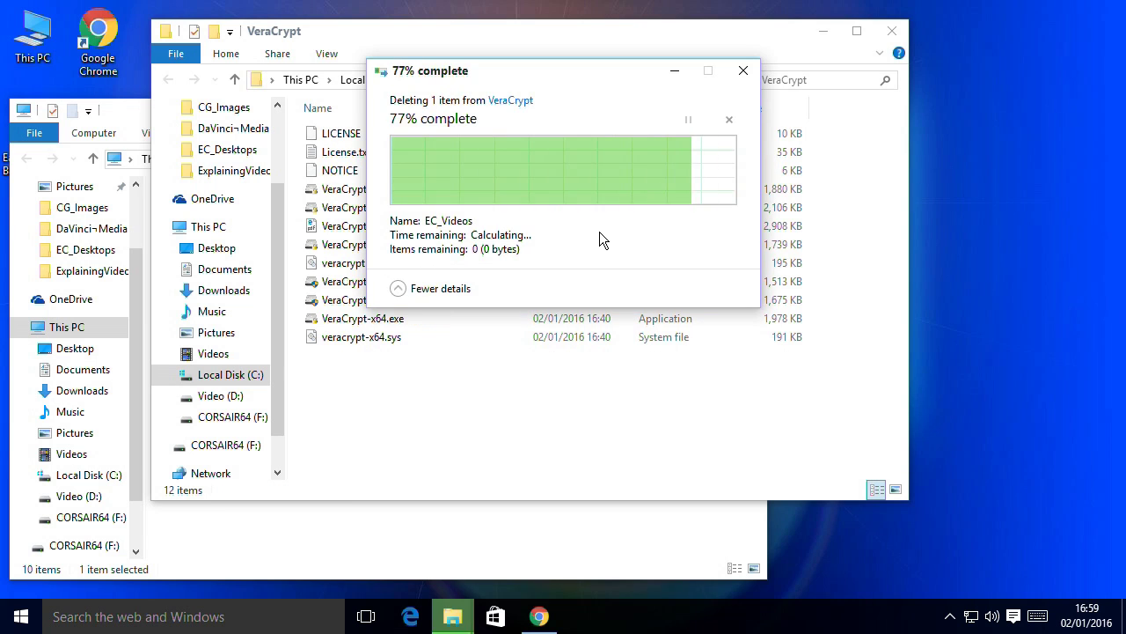
click(890, 32)
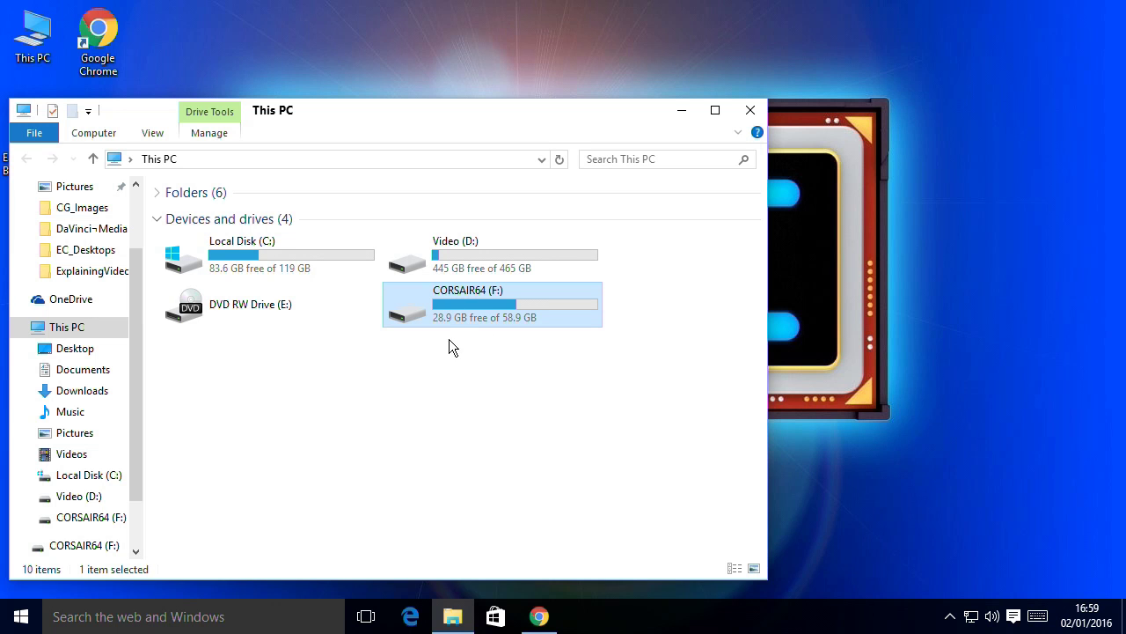
Step: Open the Secure folder on the CORSAIR64 (F:) drive and launch VeraCrypt.exe from it, allowing it to make changes to the PC
mouse_move(465, 301)
mouse_move(499, 301)
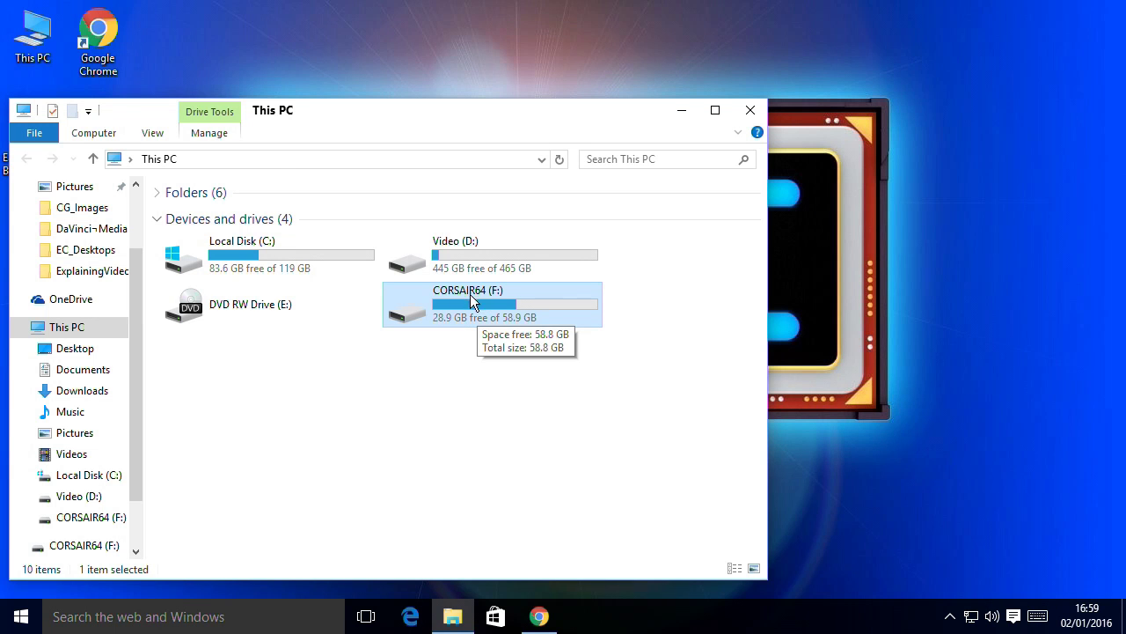
double_click(472, 299)
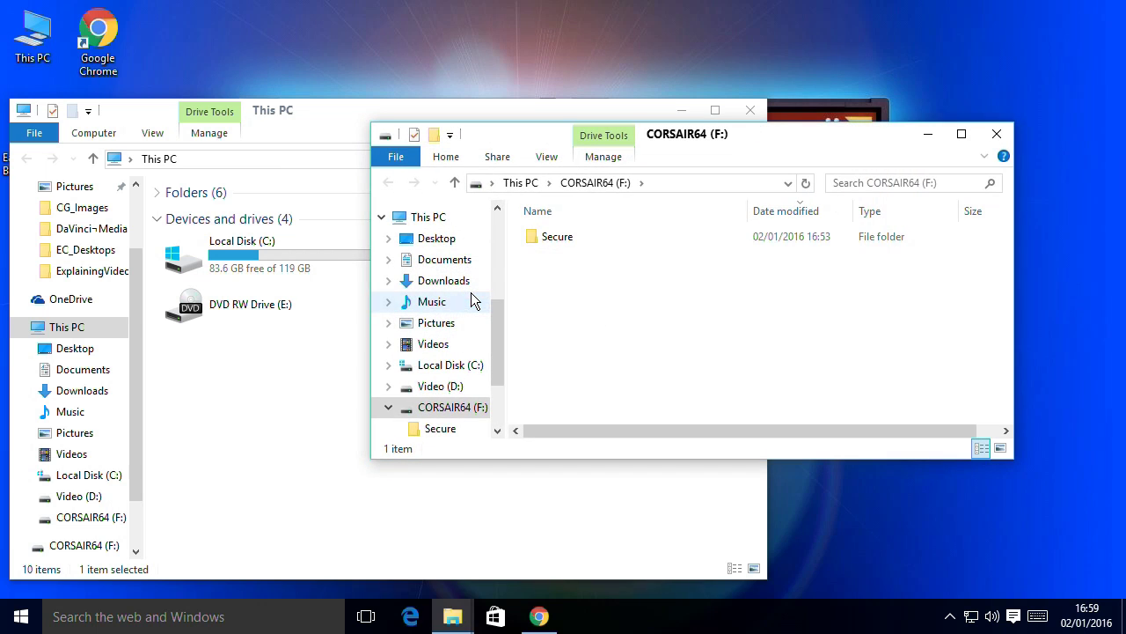
double_click(555, 237)
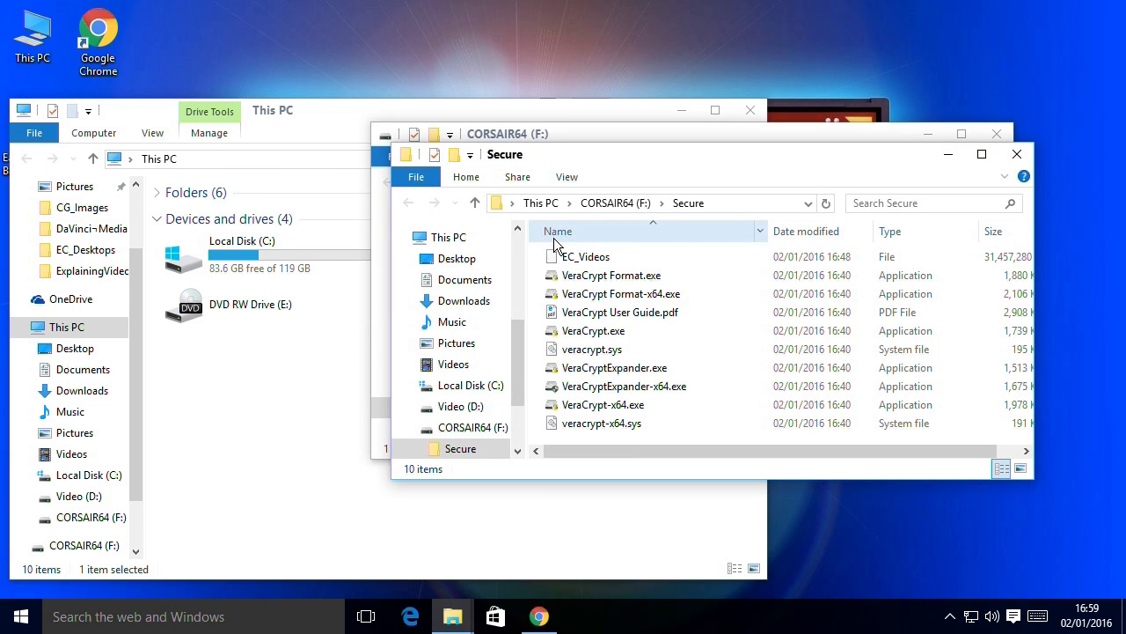
double_click(594, 332)
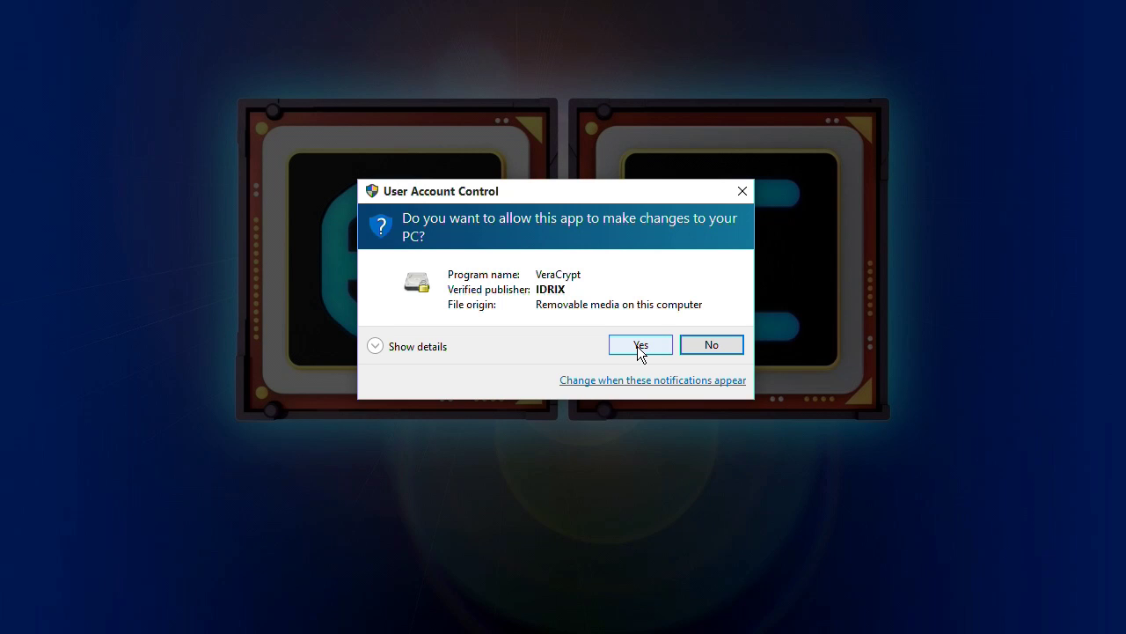
click(638, 346)
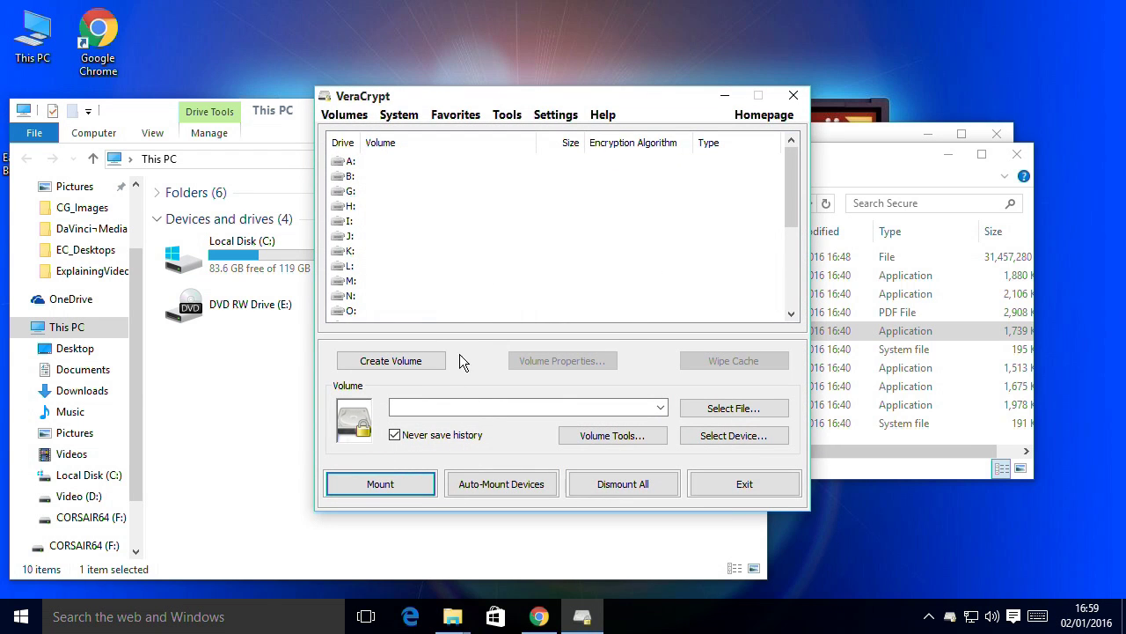
Step: Choose the EC_Videos file in F:\Secure as the VeraCrypt volume file
click(706, 407)
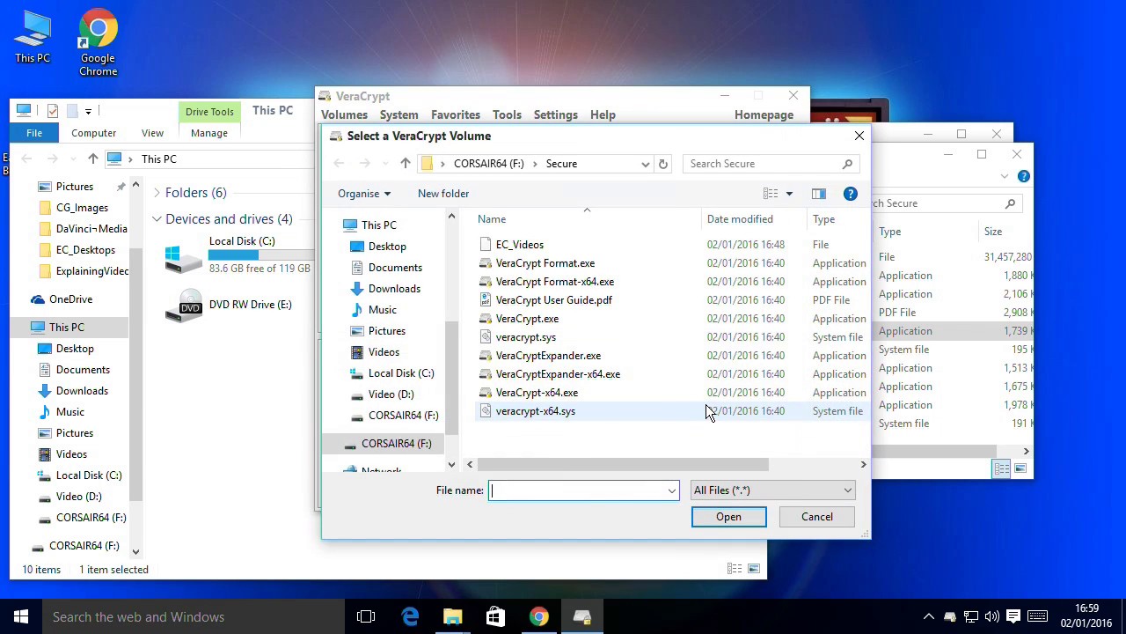
click(528, 245)
click(729, 520)
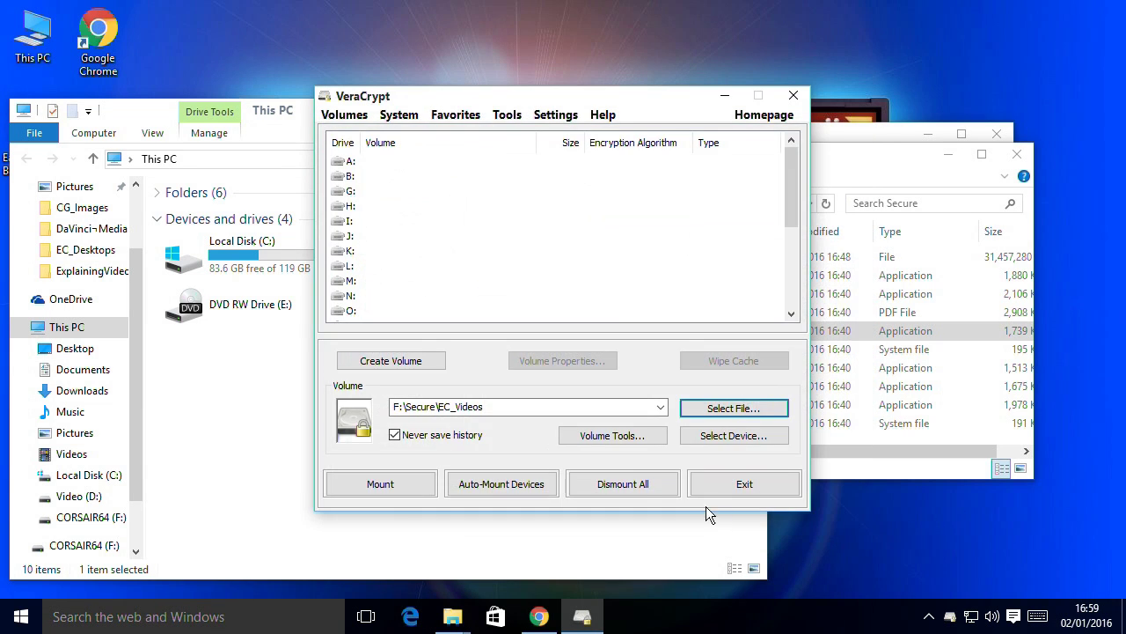
Step: Mount the chosen volume as drive K:, entering the volume password
click(342, 252)
click(384, 488)
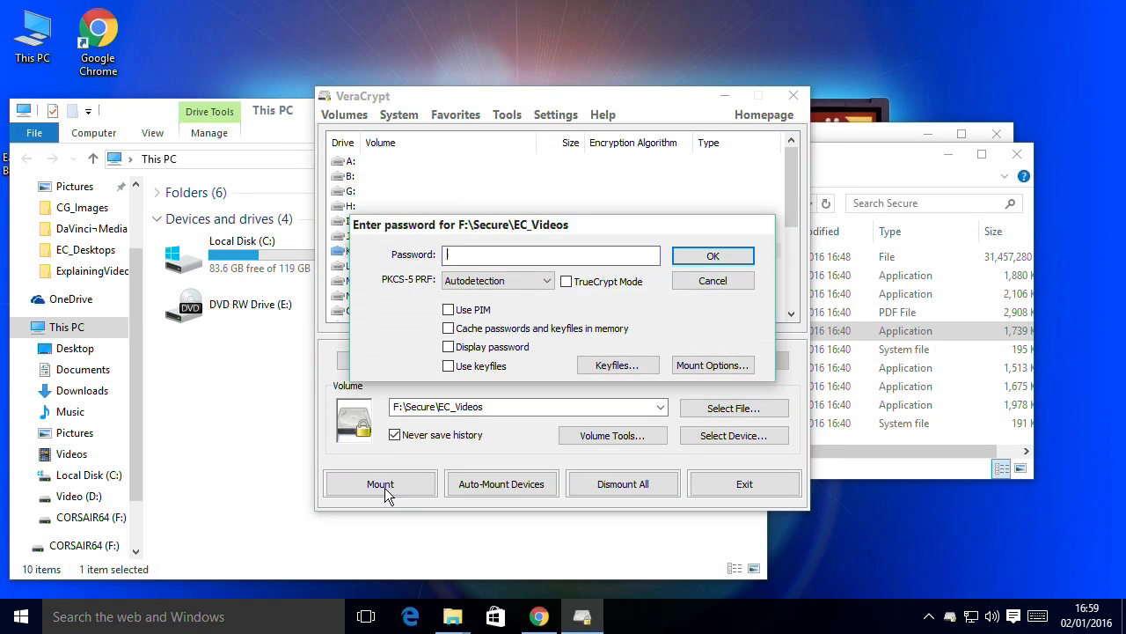
text(•••••••)
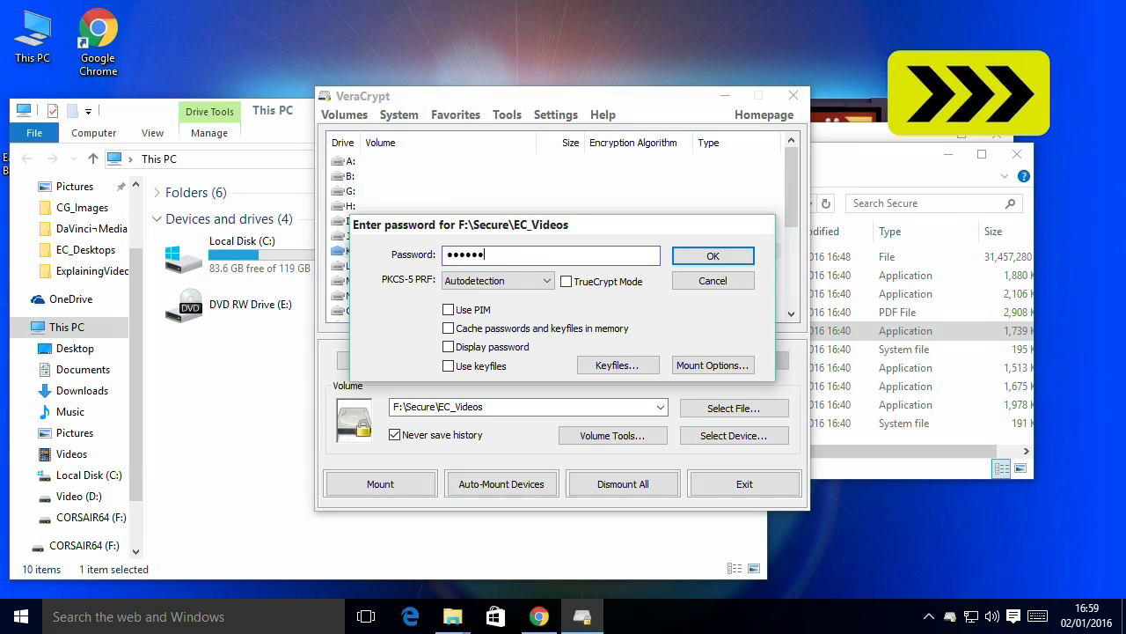
click(714, 257)
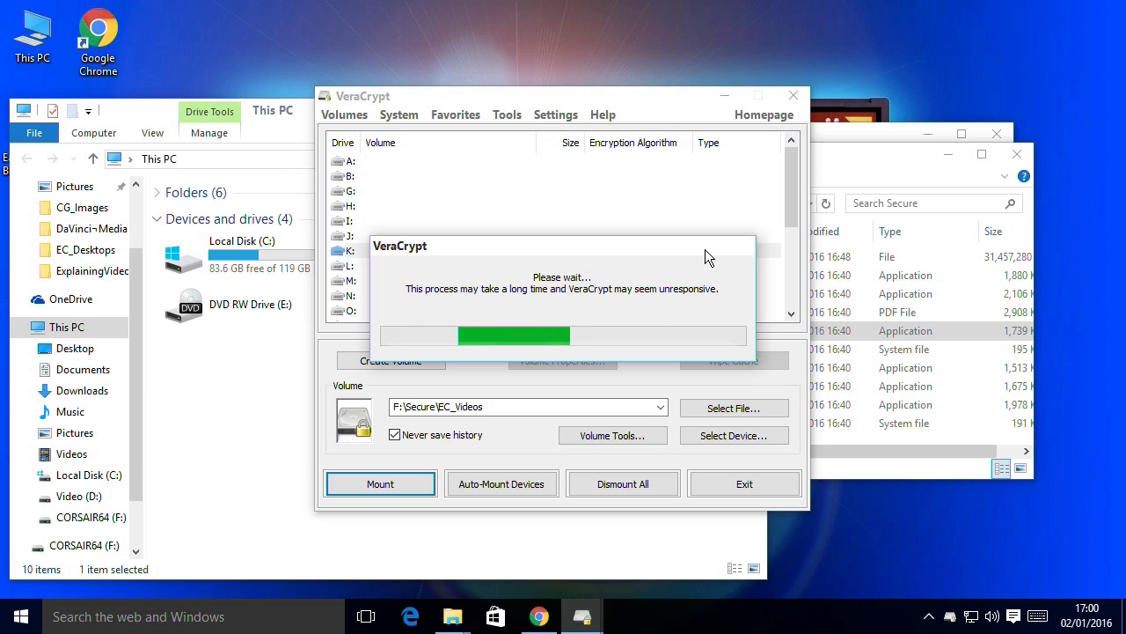
click(705, 247)
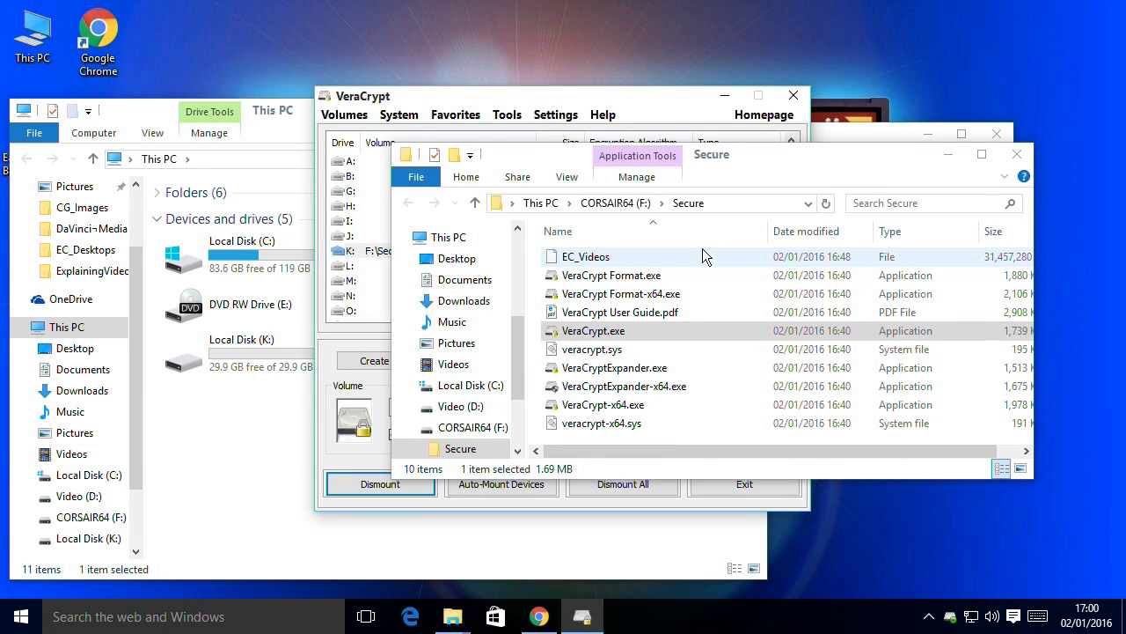
Step: Open the mounted Local Disk (K:) from This PC and move its window slightly down
click(247, 449)
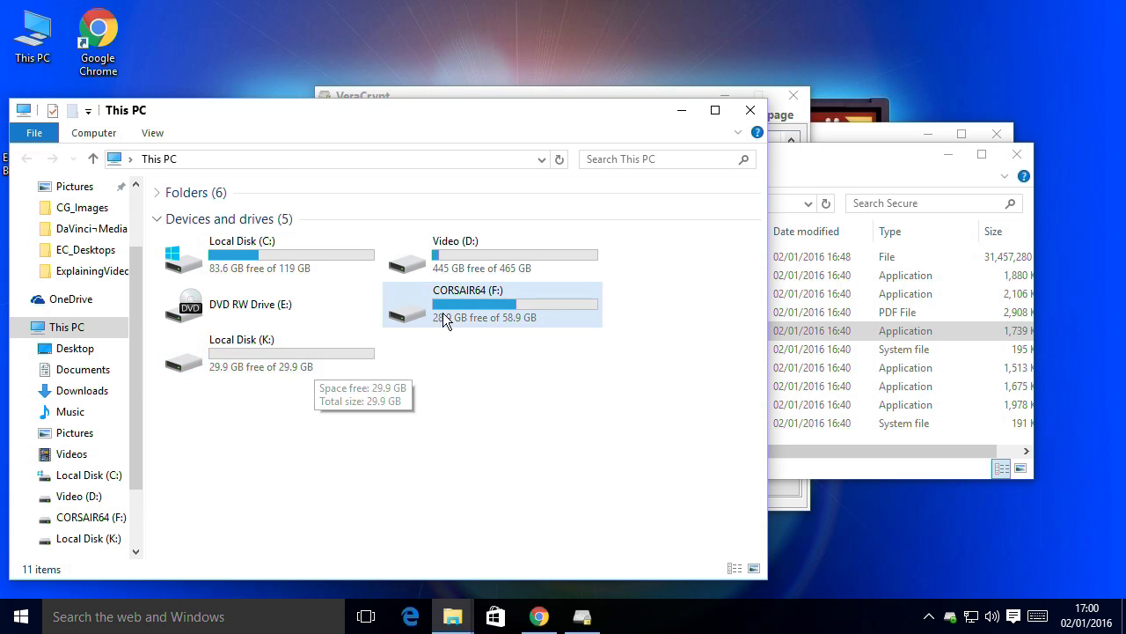
double_click(248, 351)
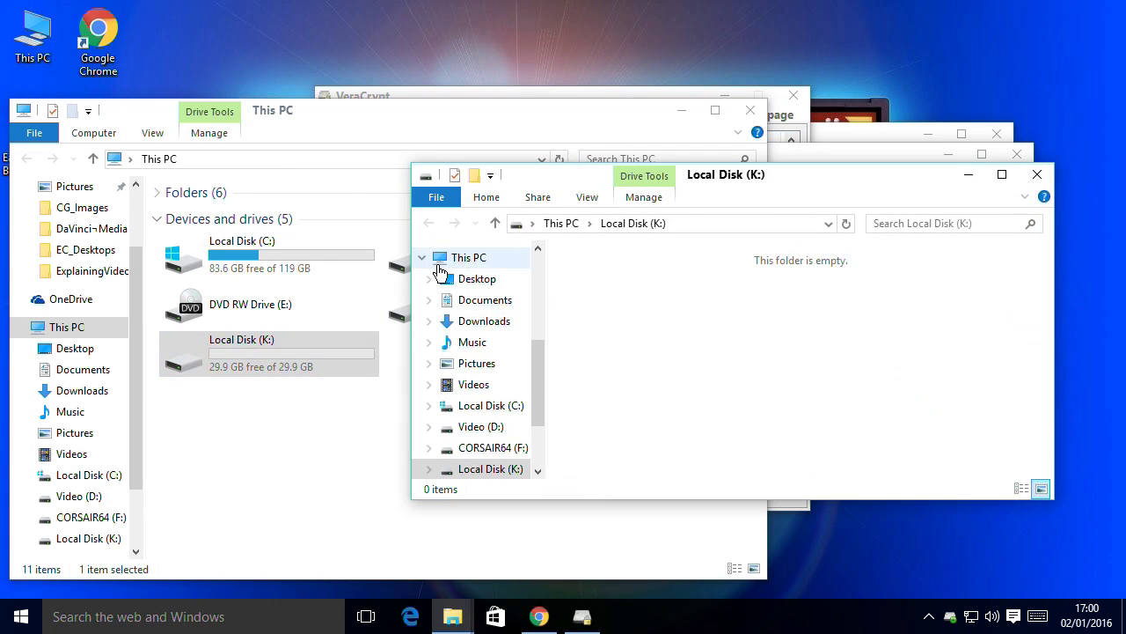
drag(804, 173, 810, 217)
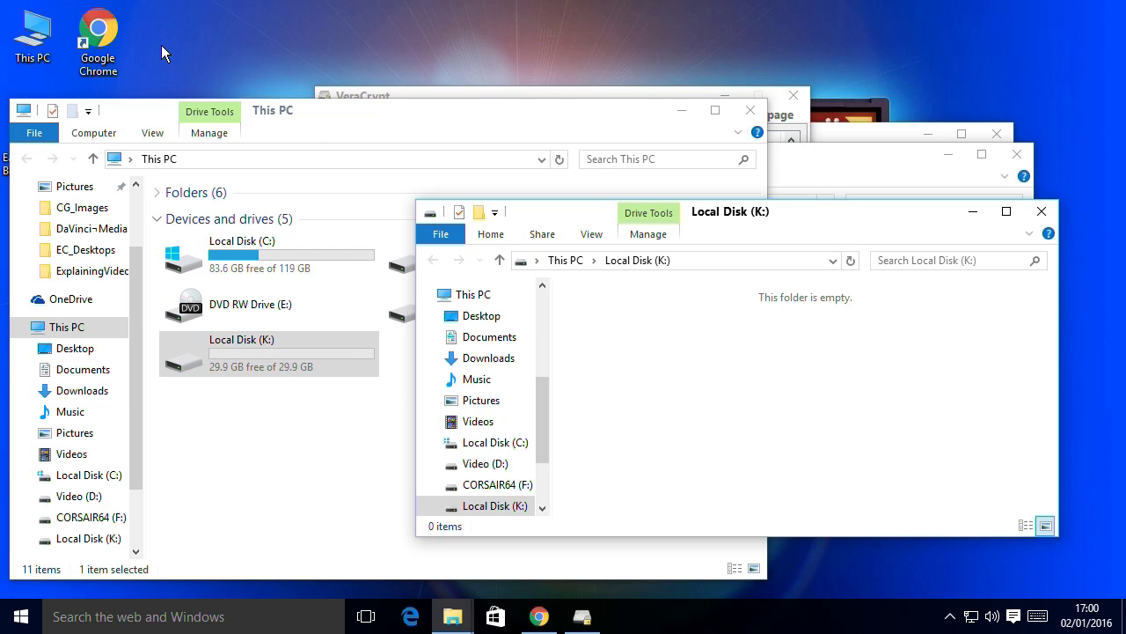
Step: Open the ExplainingVideos folder on Video (D:) from a second This PC window, move it clear of the K: window and enlarge it
double_click(33, 51)
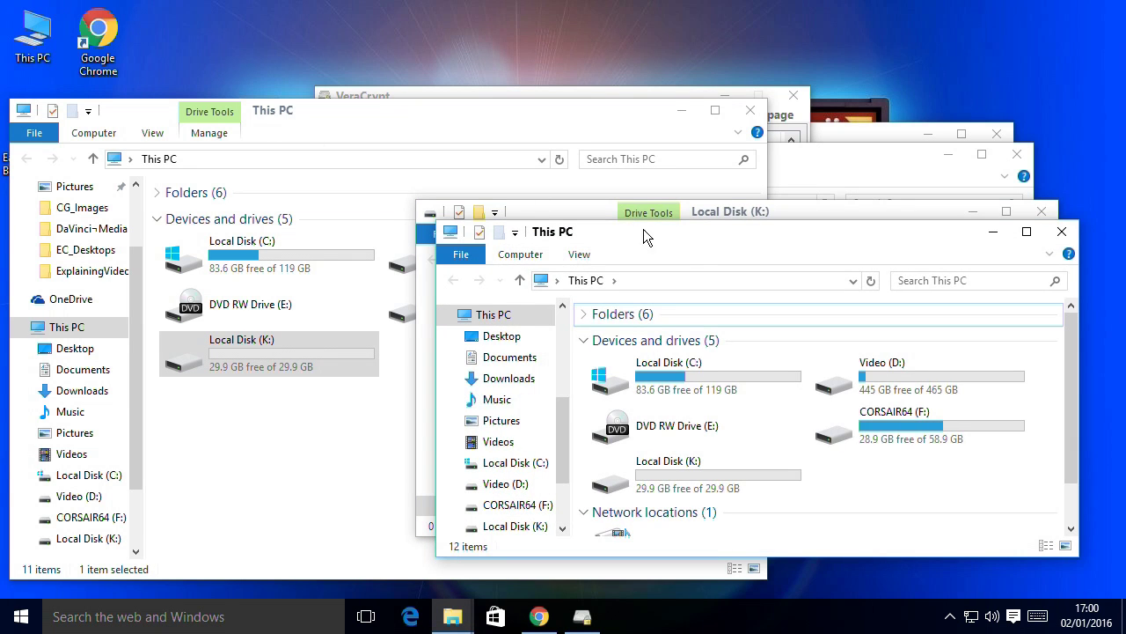
drag(660, 236, 259, 90)
click(466, 231)
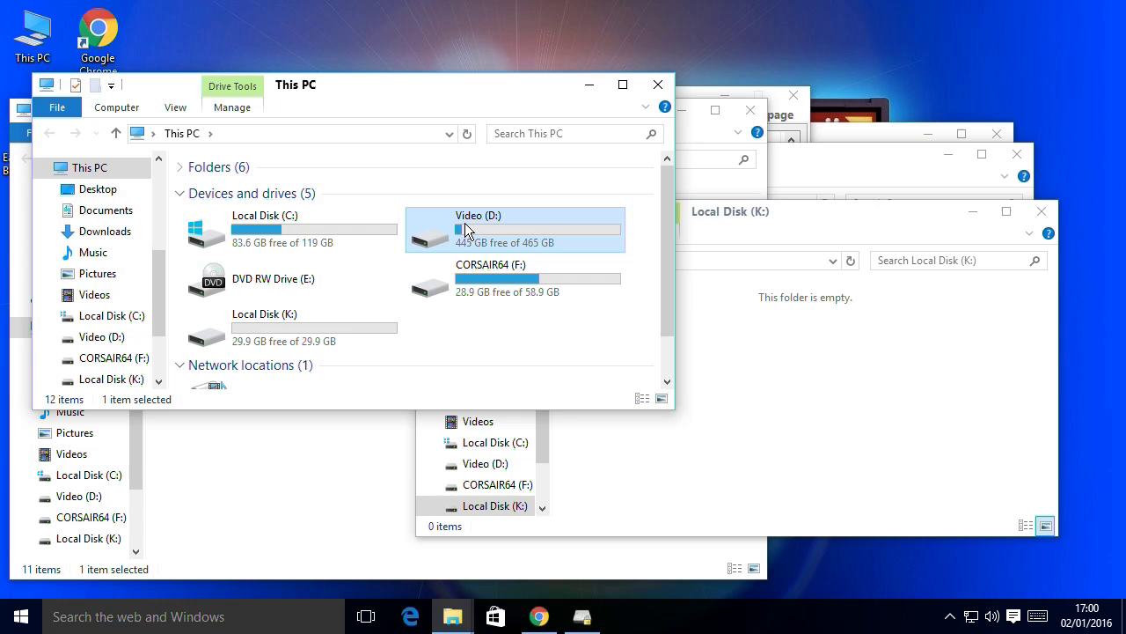
double_click(466, 231)
drag(619, 200, 293, 93)
double_click(295, 185)
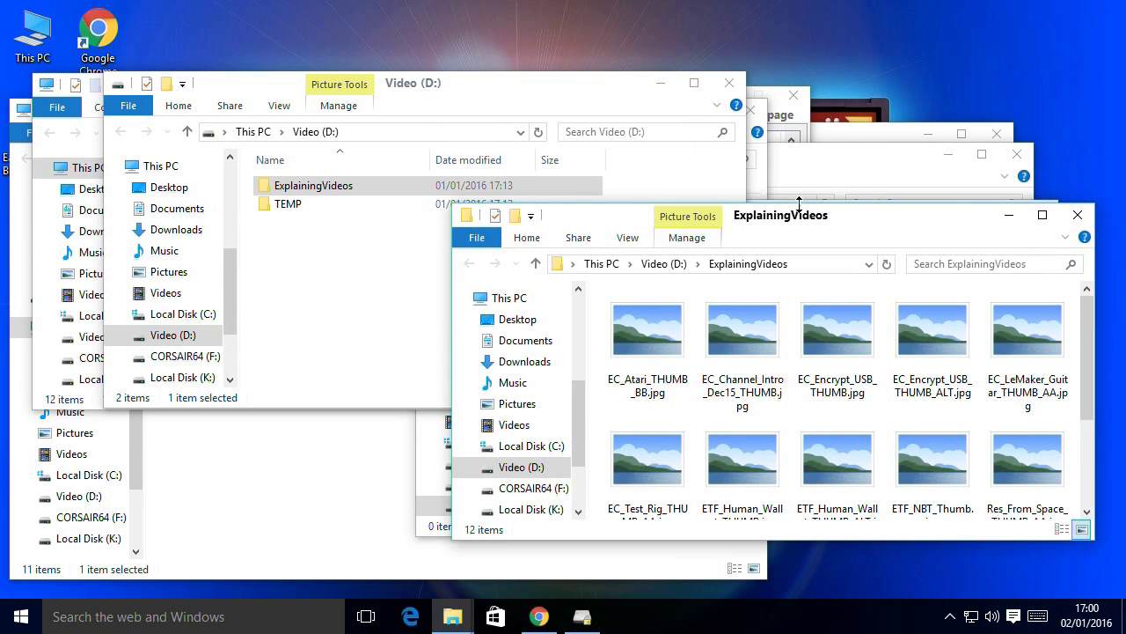
drag(851, 216, 475, 95)
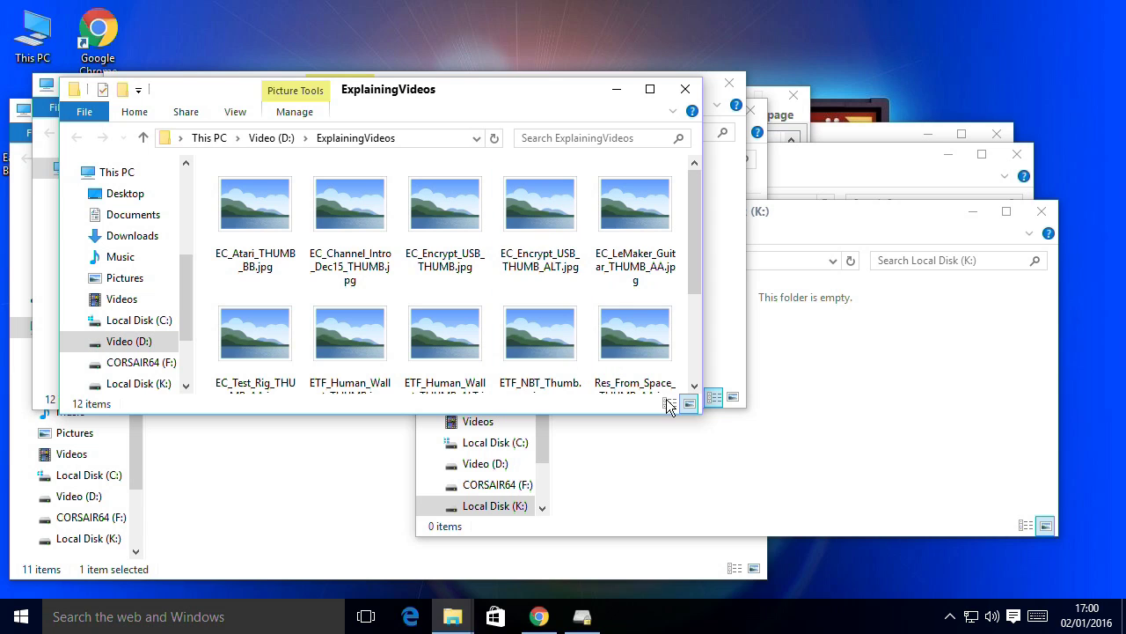
drag(702, 412, 783, 499)
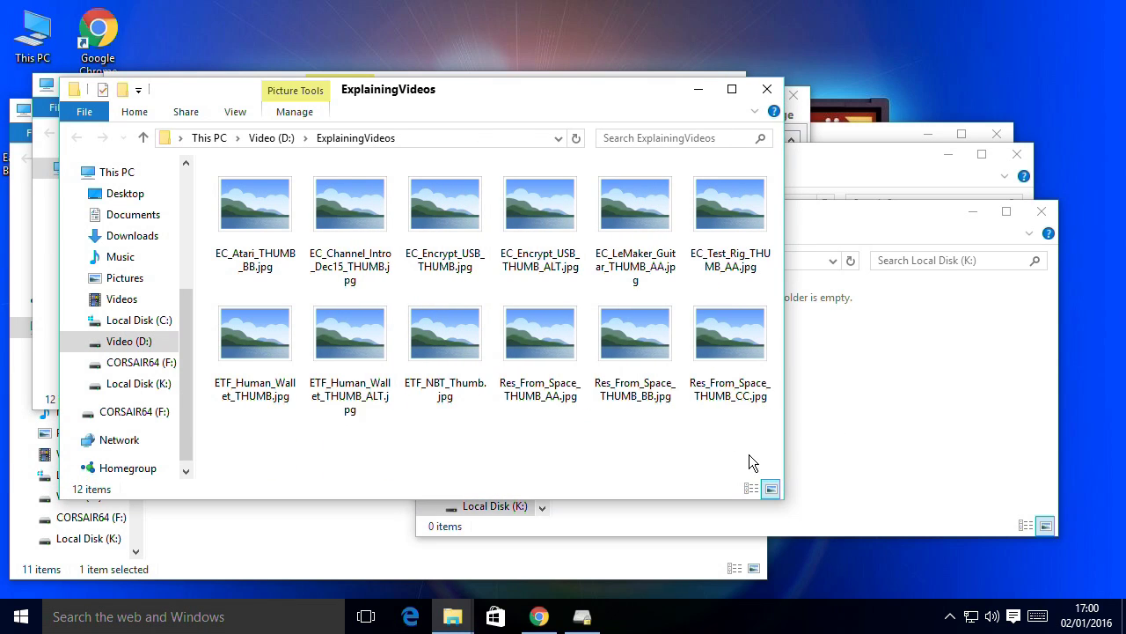
Step: Copy all the image files in the ExplainingVideos folder and paste them into Local Disk (K:)
drag(739, 446, 272, 227)
right_click(340, 210)
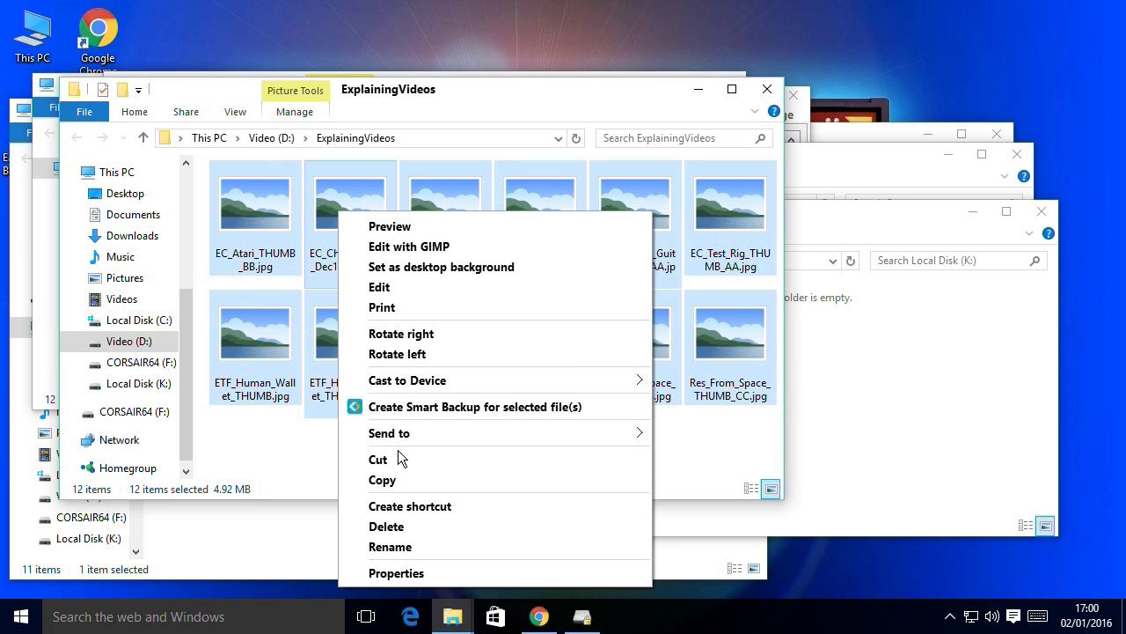
click(393, 481)
click(880, 371)
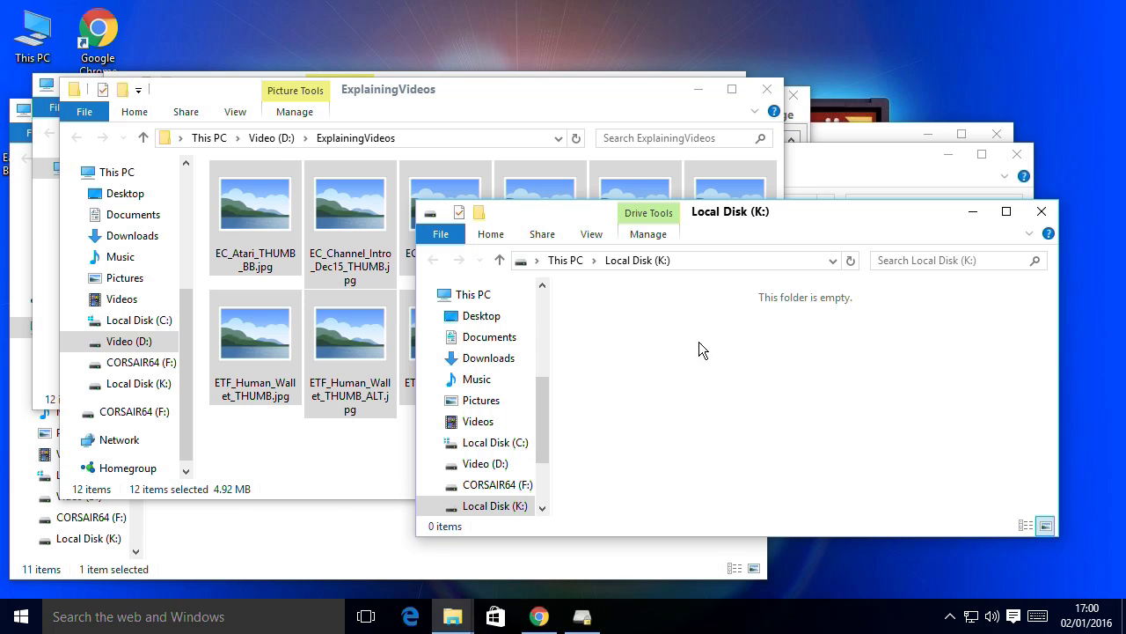
right_click(723, 356)
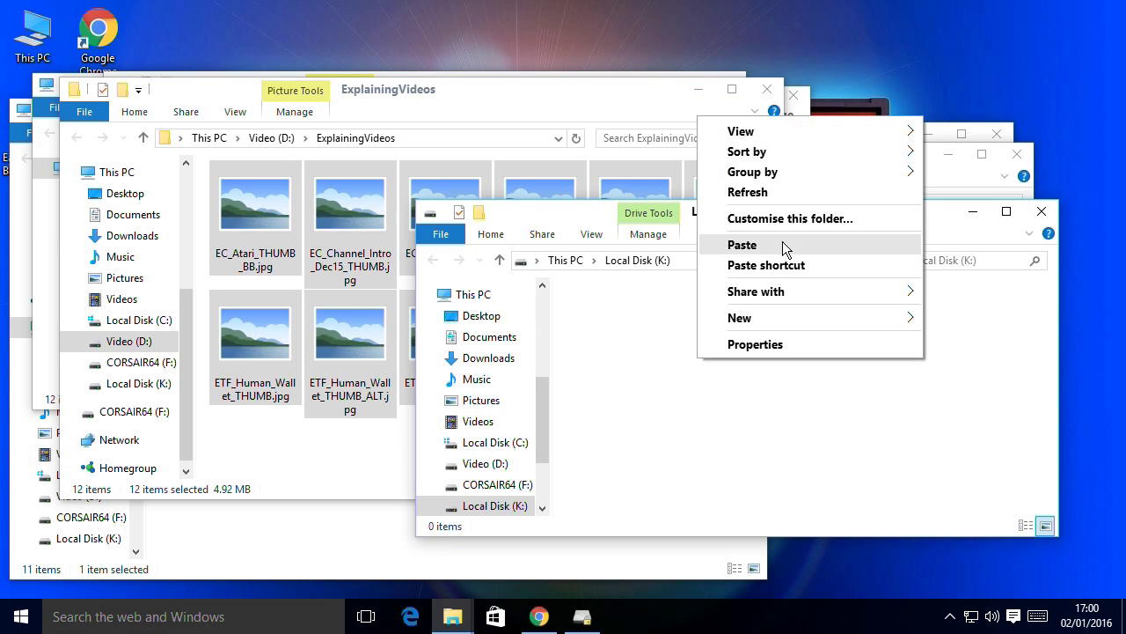
click(780, 244)
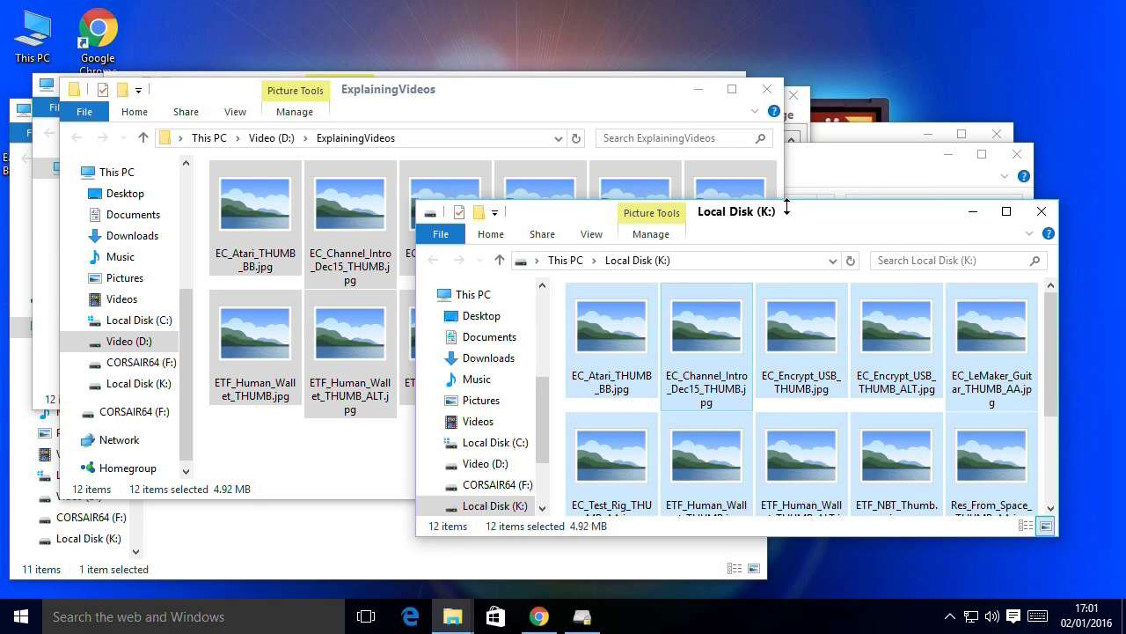
Step: Close the ExplainingVideos, Local Disk (K:), Video (D:) and both This PC windows
click(767, 92)
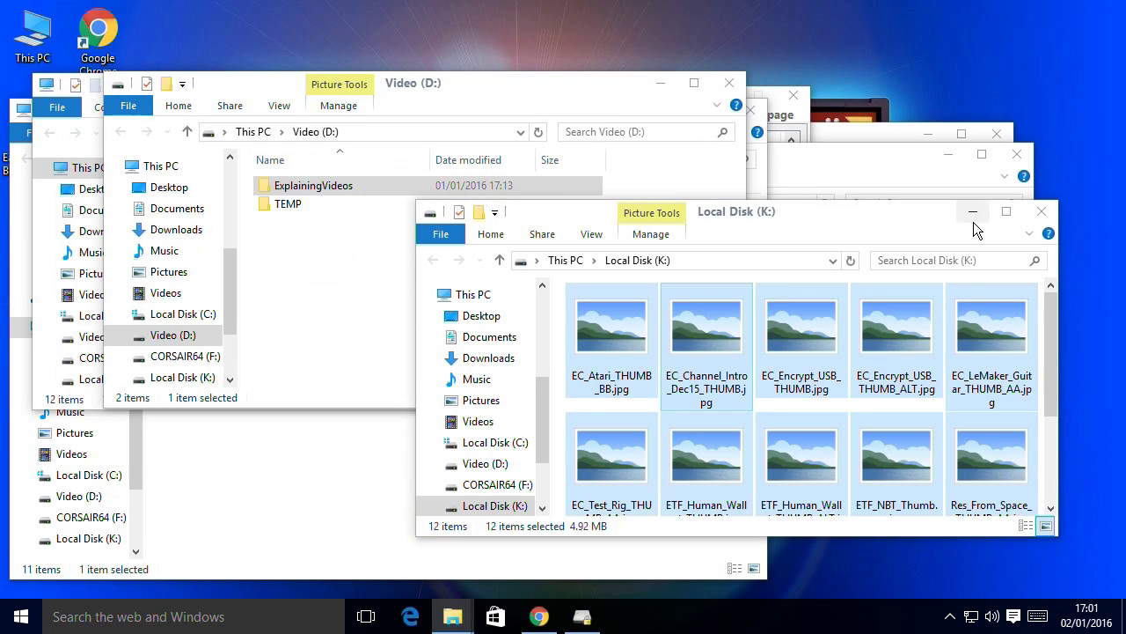
click(1042, 213)
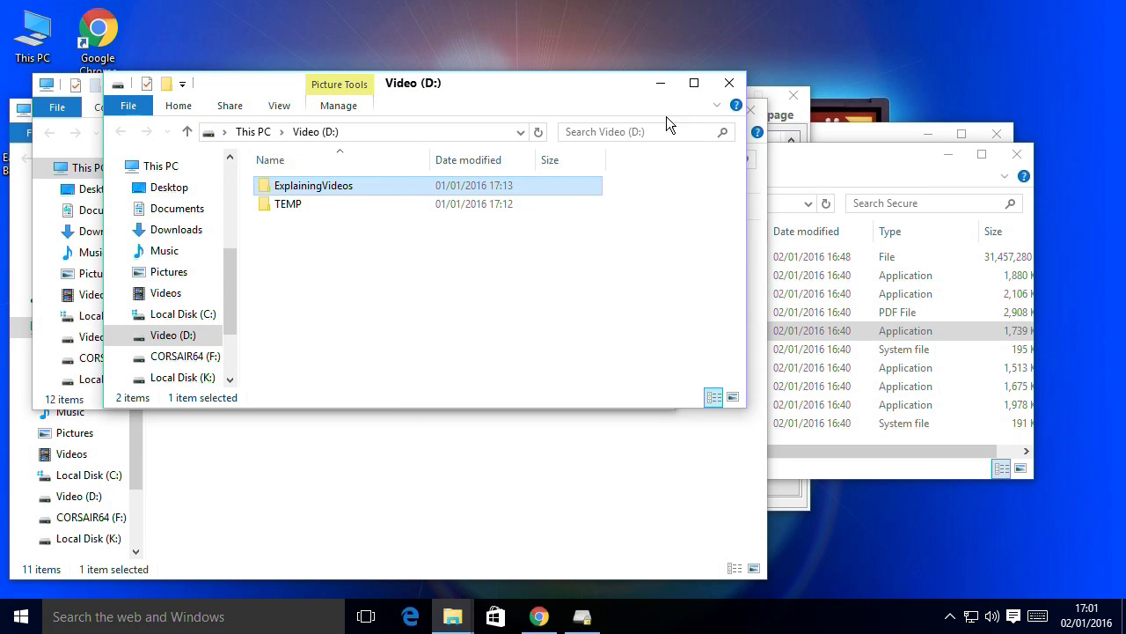
click(721, 85)
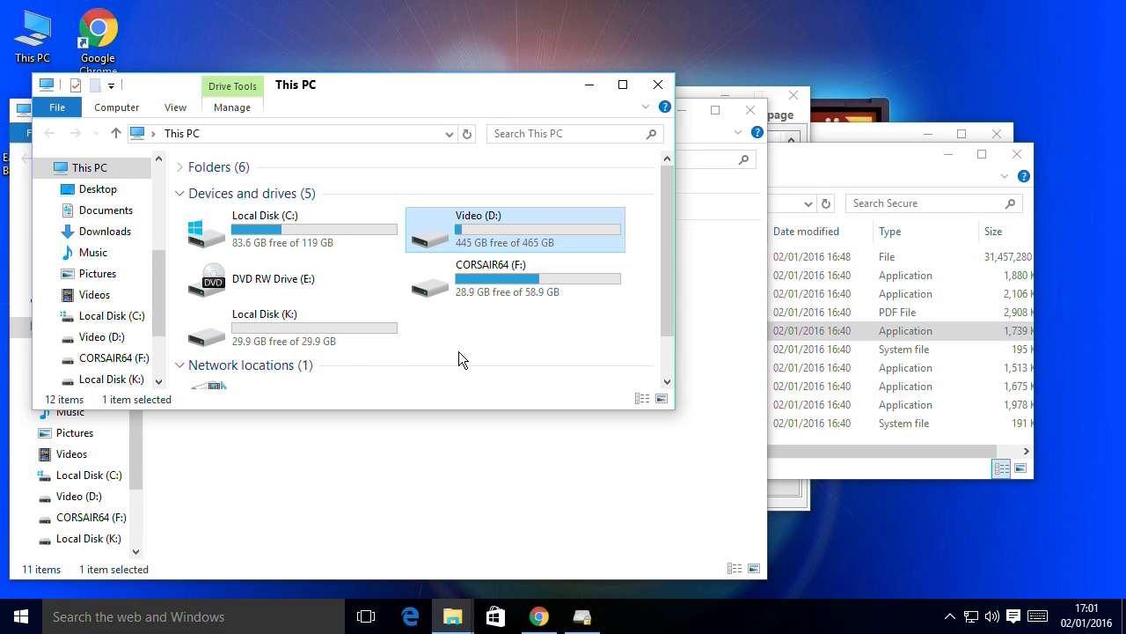
click(658, 85)
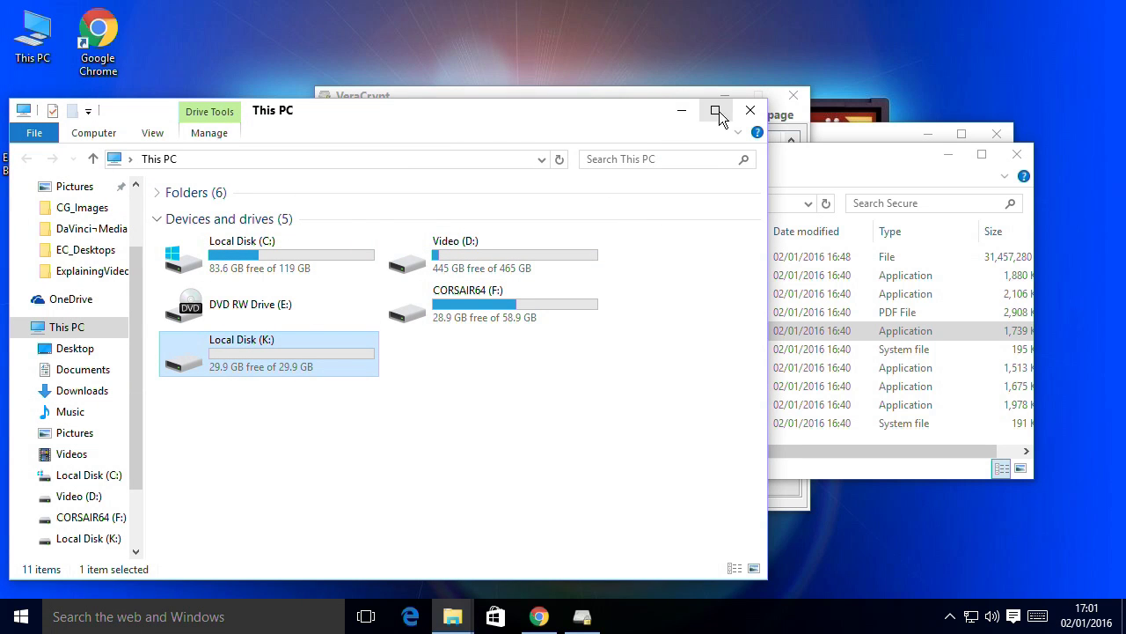
click(740, 109)
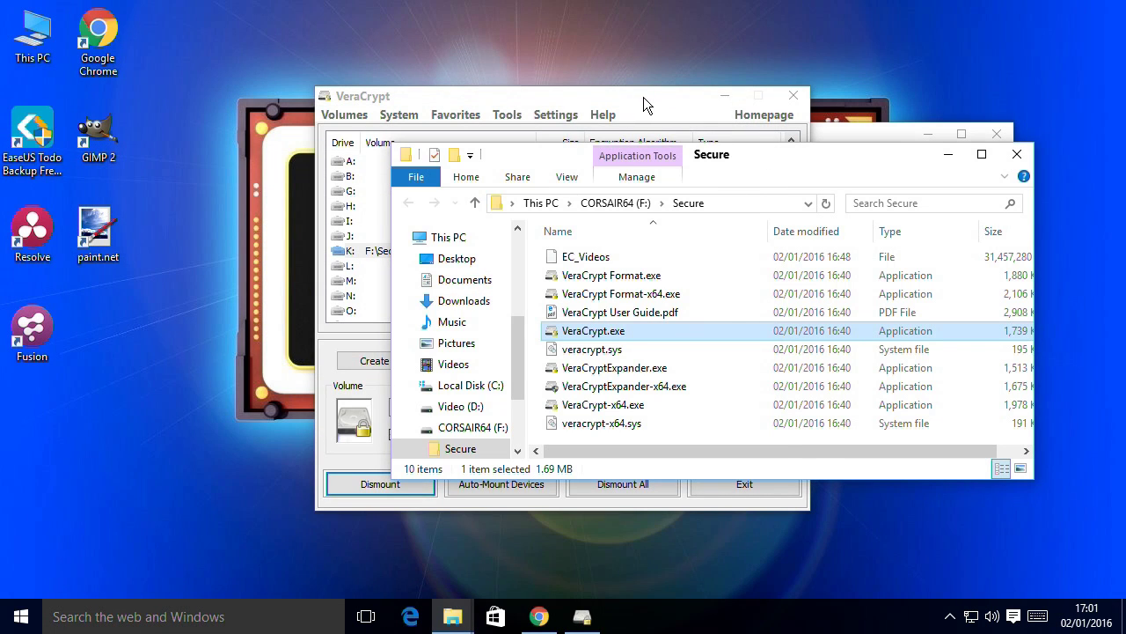
Step: Dismount the EC_Videos volume from drive K: and close VeraCrypt
click(643, 96)
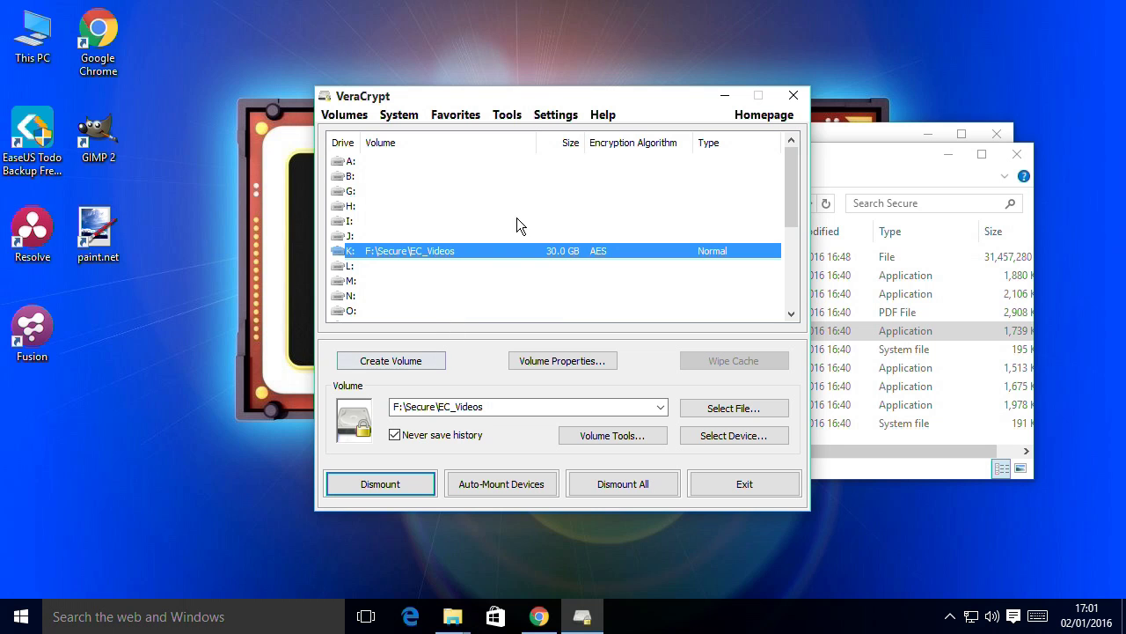
click(392, 490)
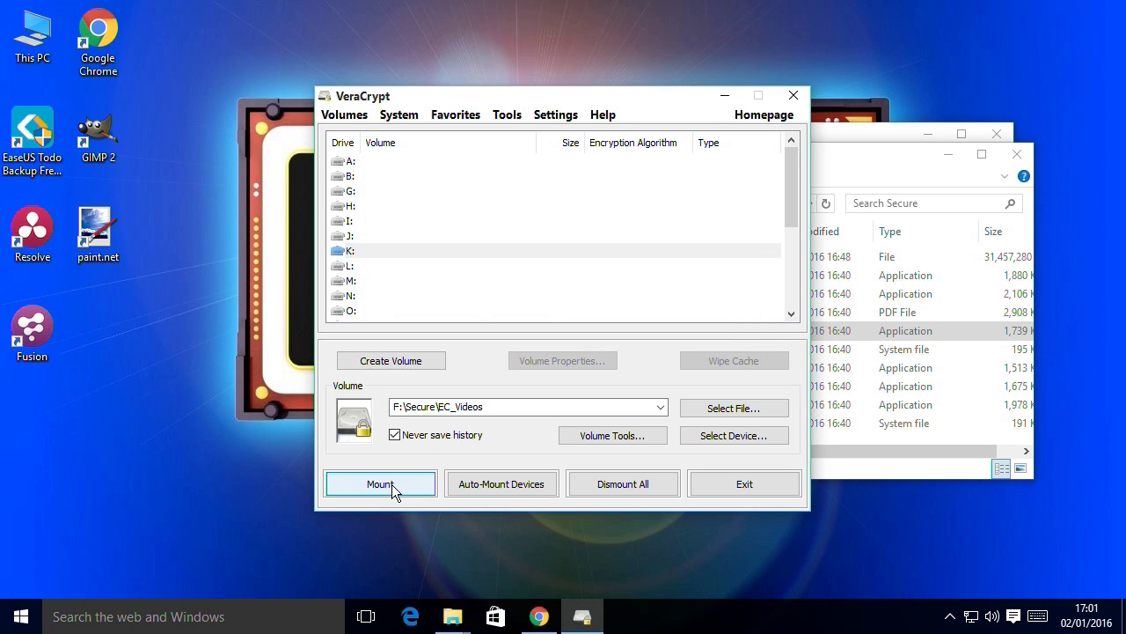
click(798, 95)
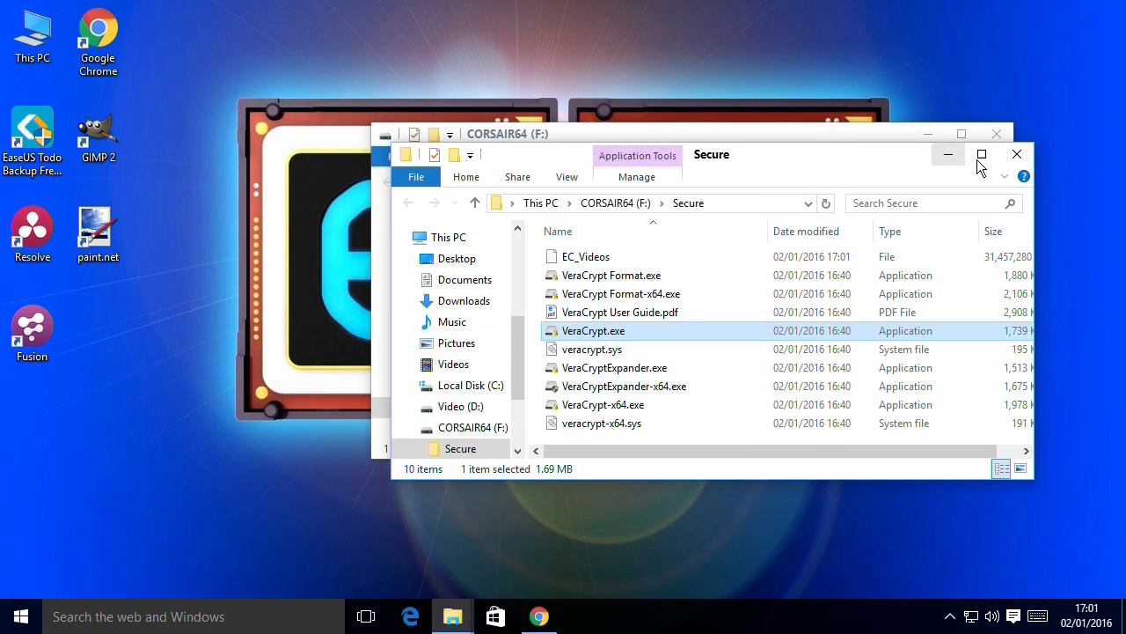
Step: Close the Secure and CORSAIR64 (F:) windows, and eject the CORSAIR64 drive from This PC
click(1016, 155)
click(995, 136)
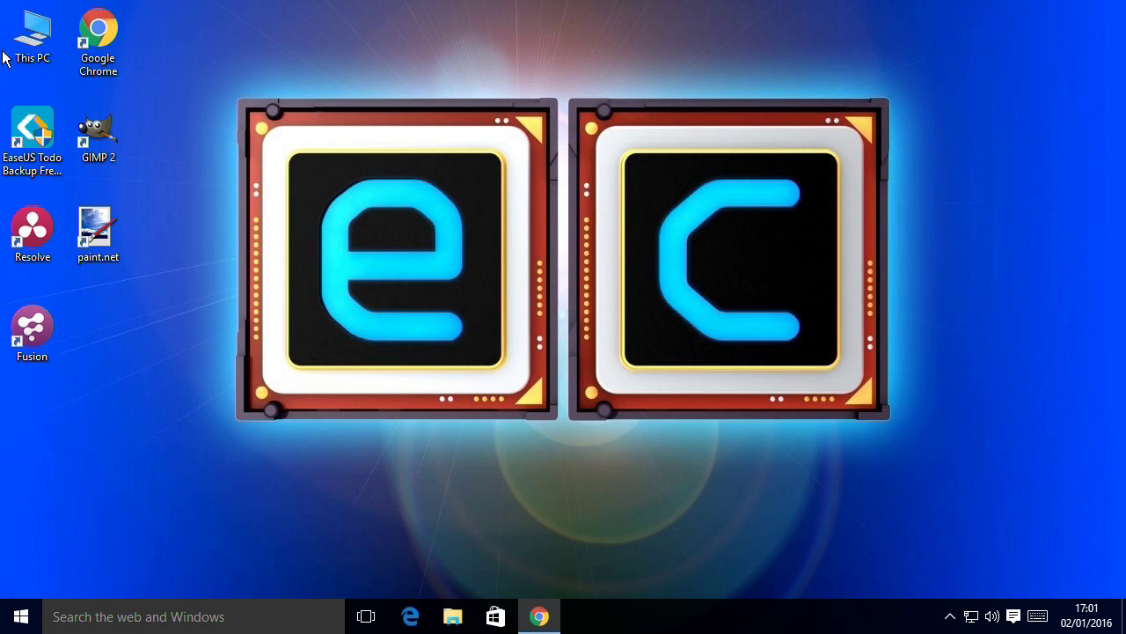
double_click(26, 44)
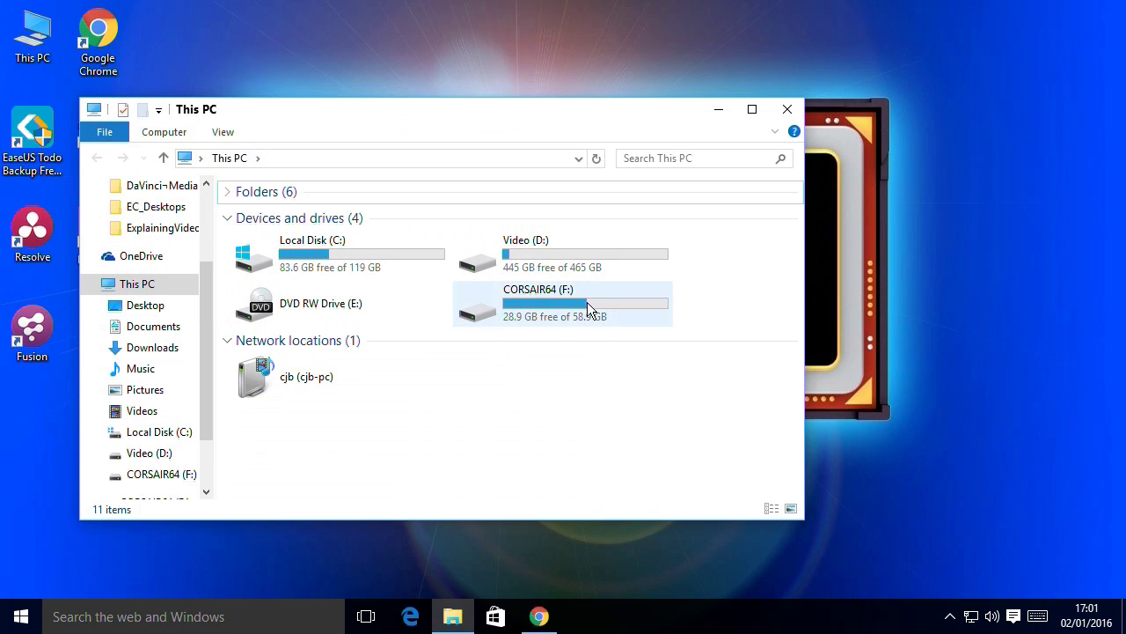
right_click(565, 299)
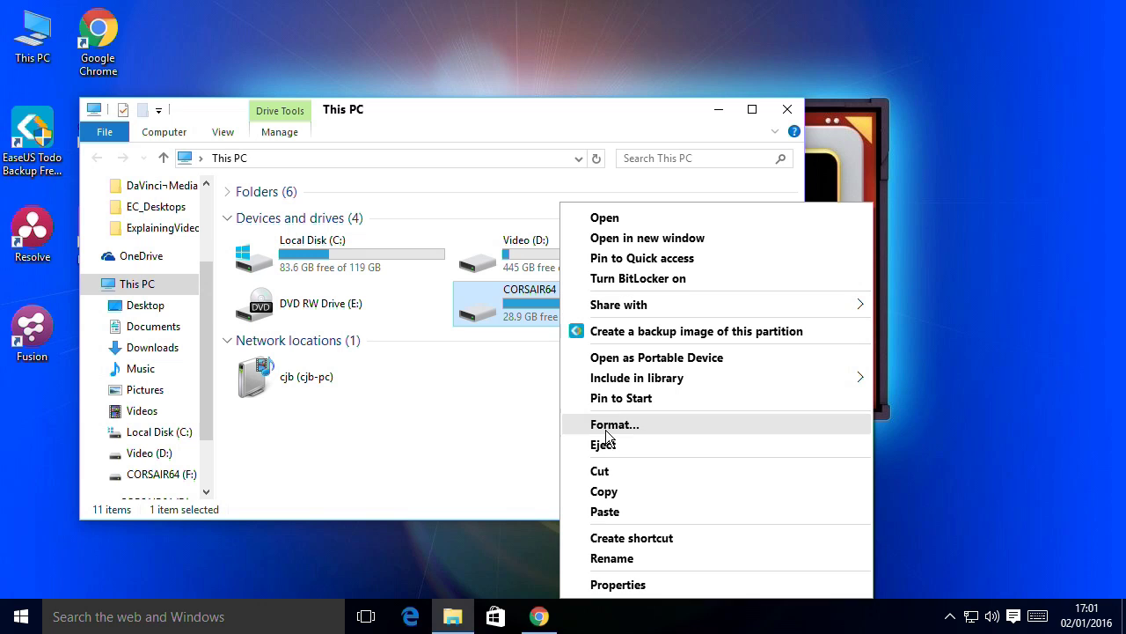
click(603, 445)
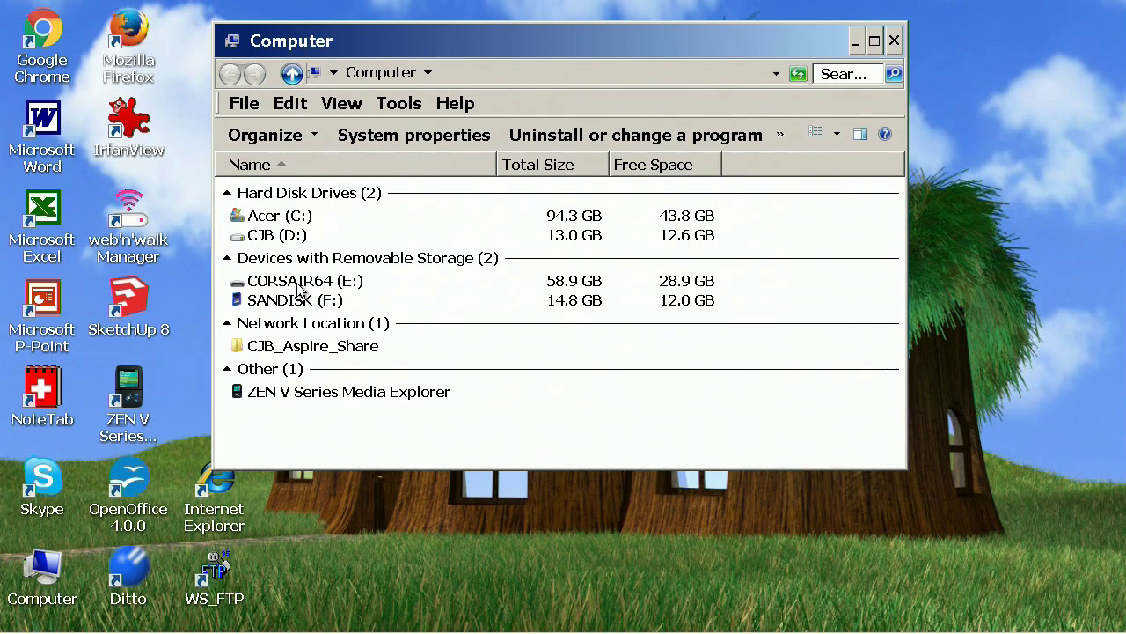
Step: On the second computer, open the Secure folder on CORSAIR64 (E:) and run VeraCrypt.exe, allowing it to make changes
mouse_move(300, 290)
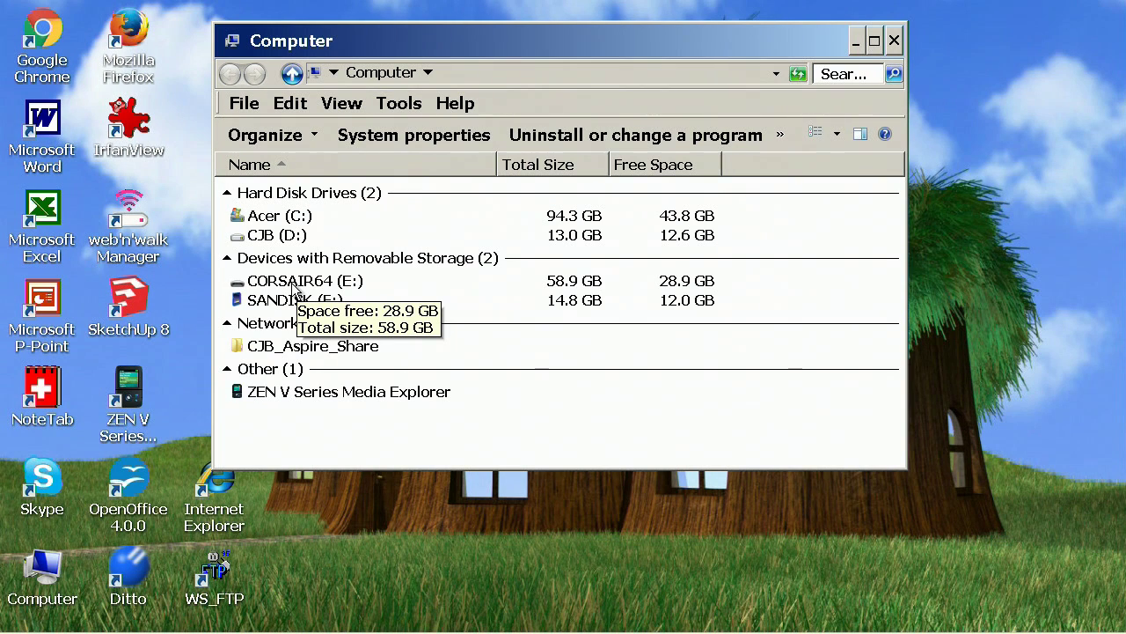
double_click(295, 281)
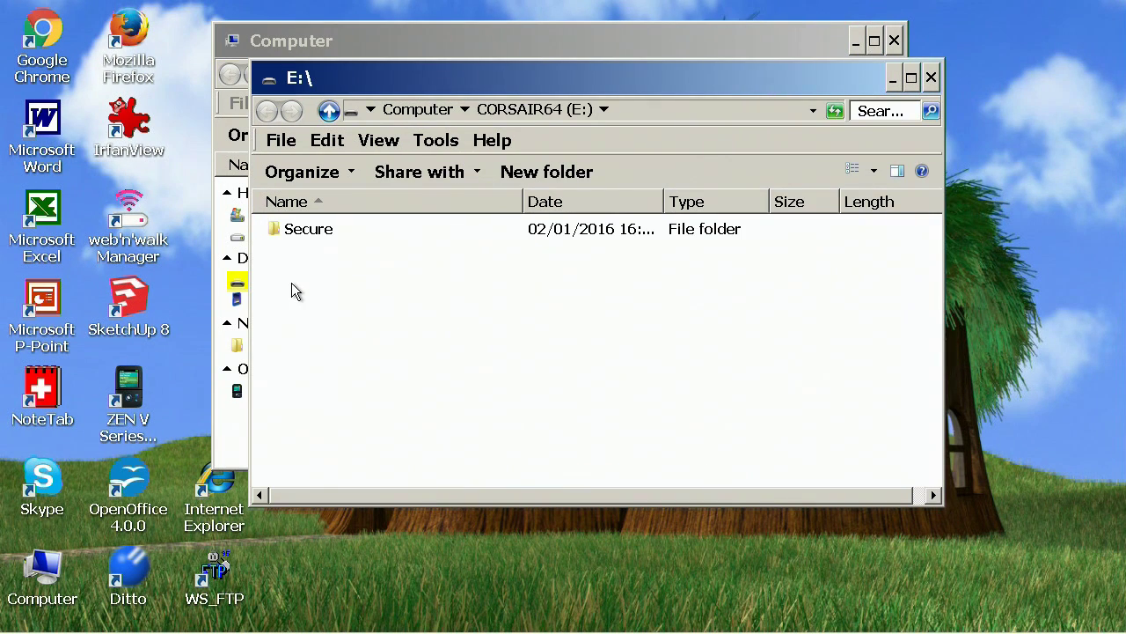
double_click(309, 230)
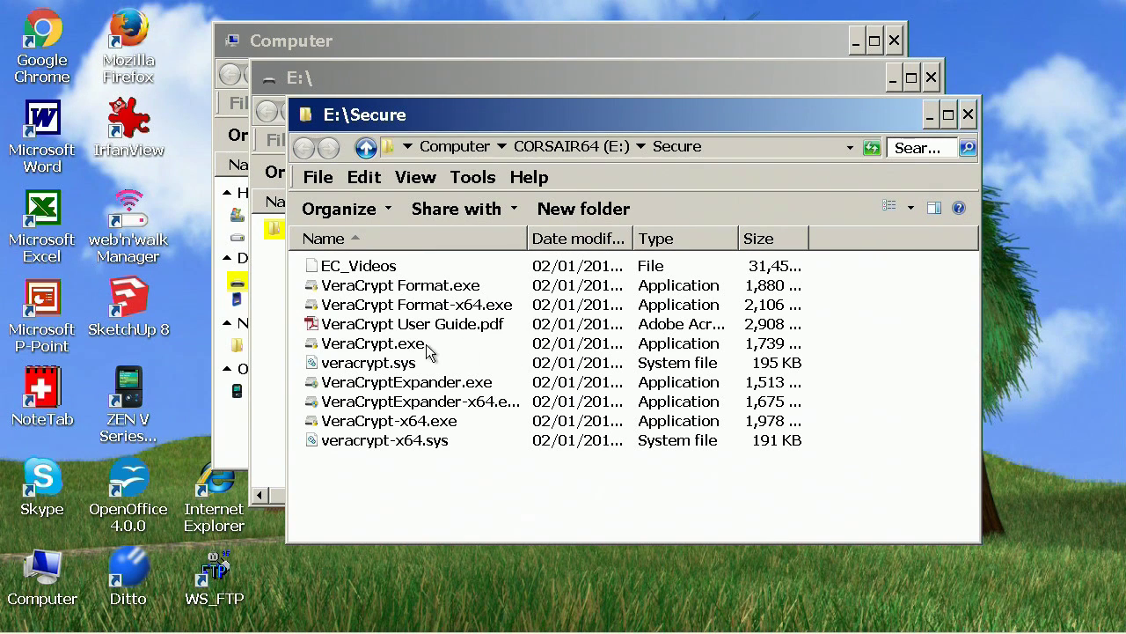
click(406, 343)
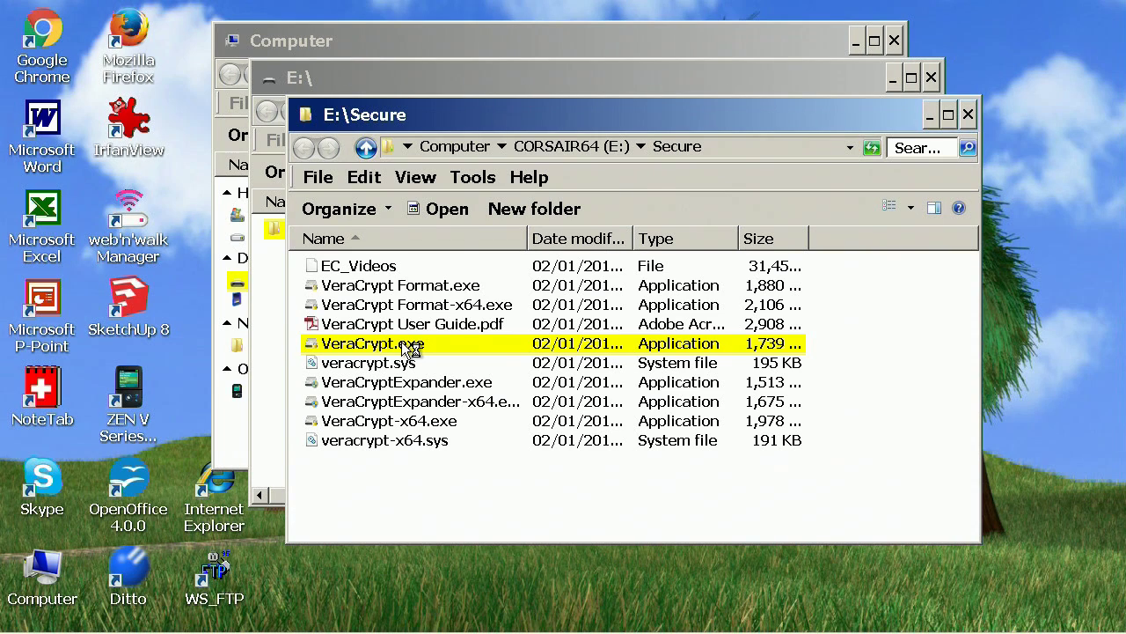
double_click(402, 342)
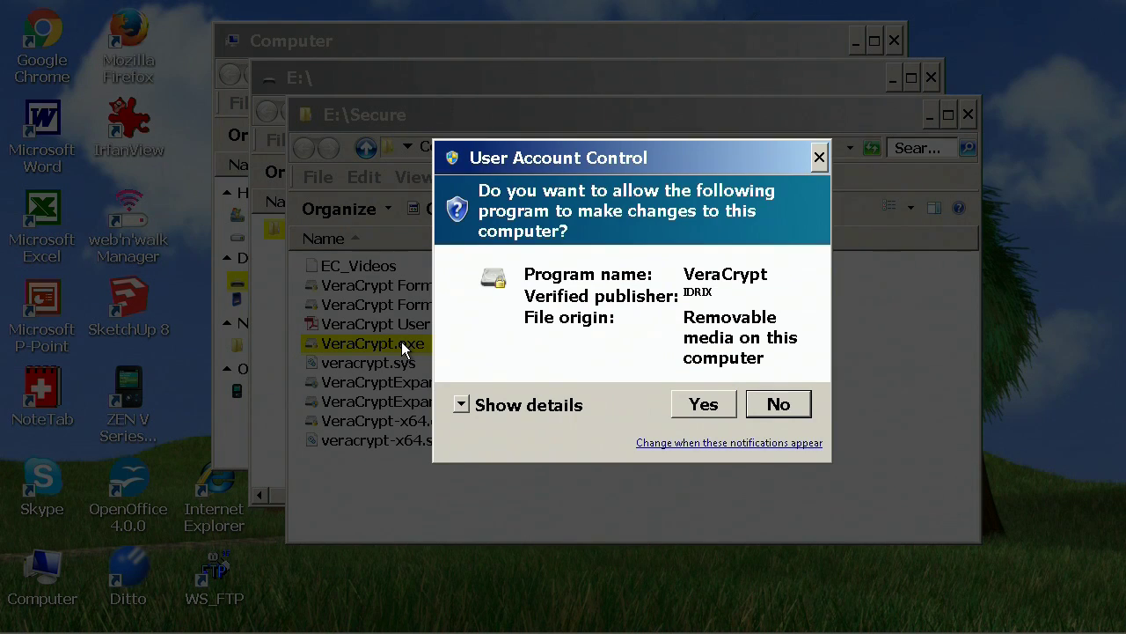
click(713, 402)
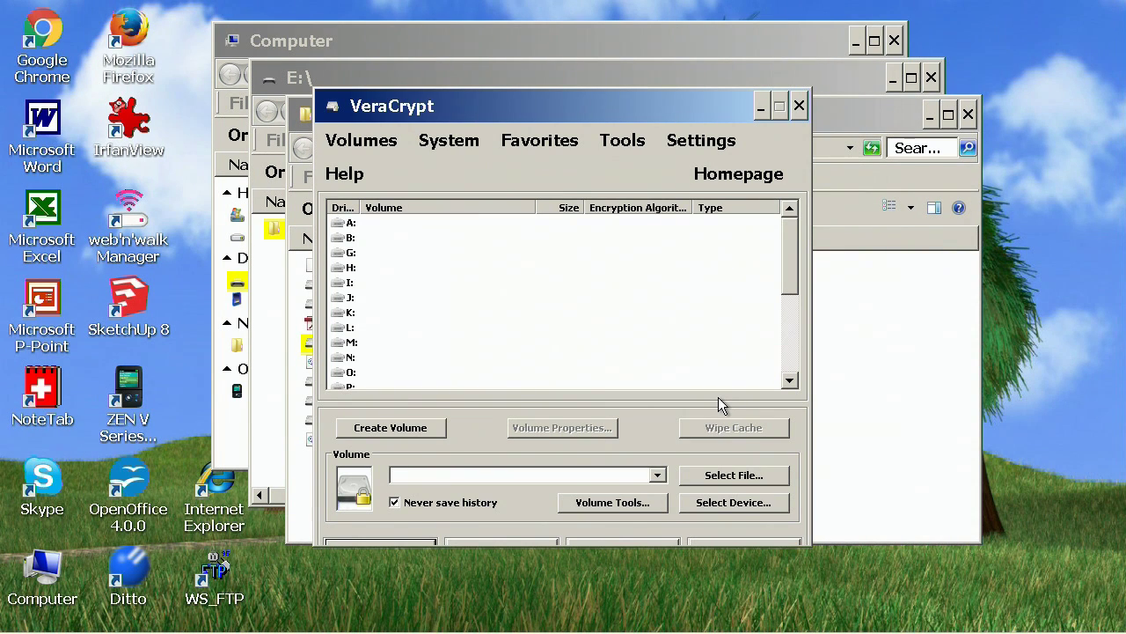
Step: Mount the EC_Videos file from the Secure folder as drive K:, entering the volume password
click(732, 475)
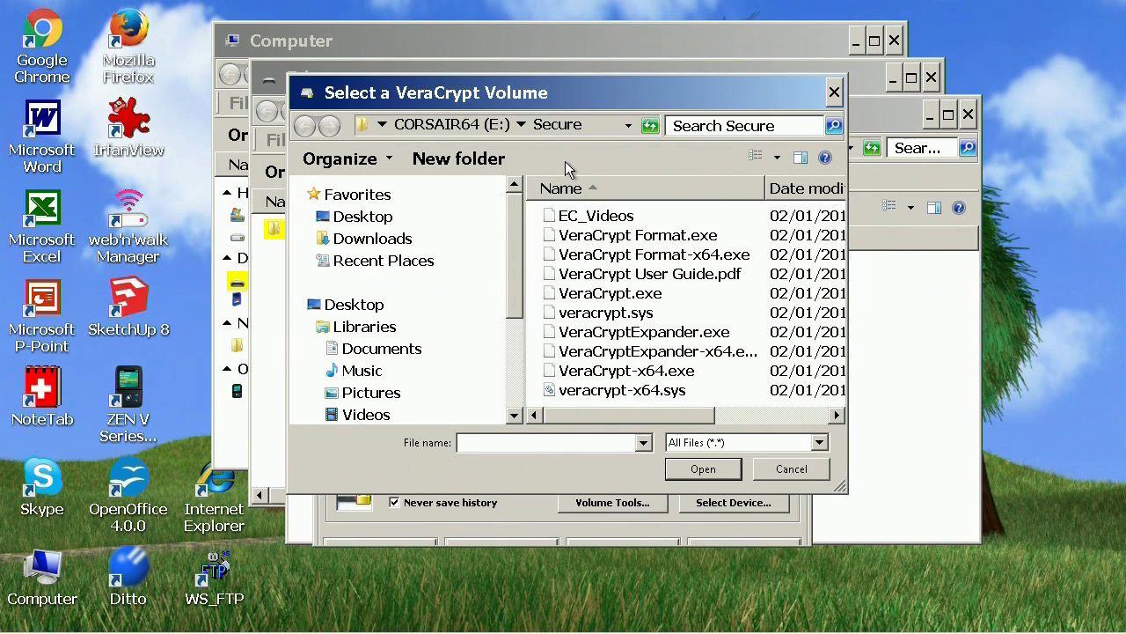
click(588, 218)
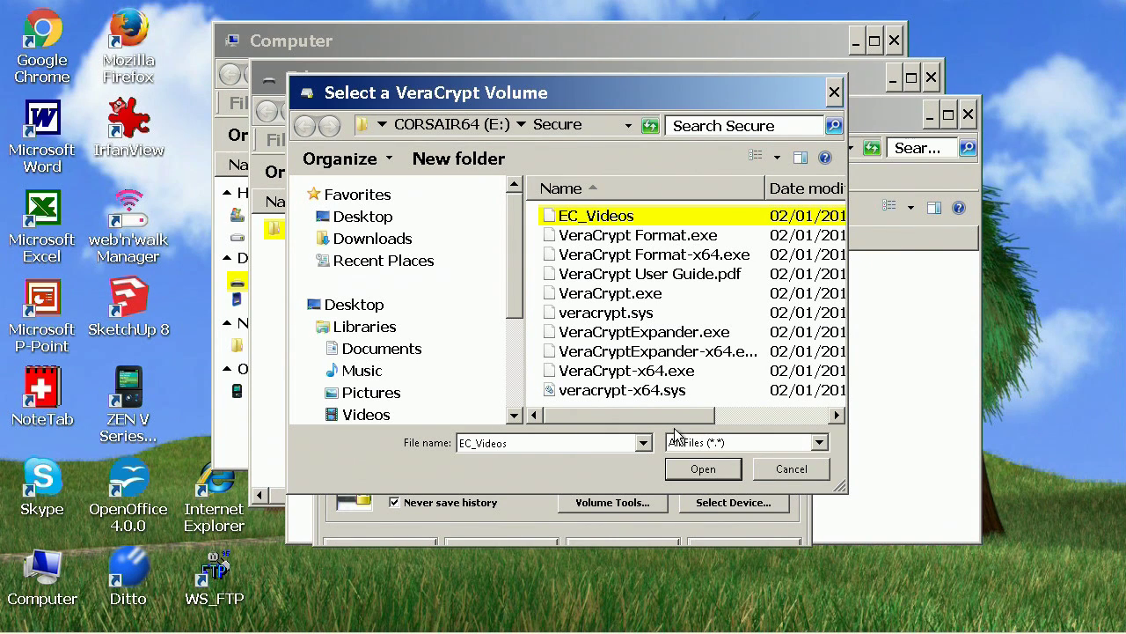
click(704, 469)
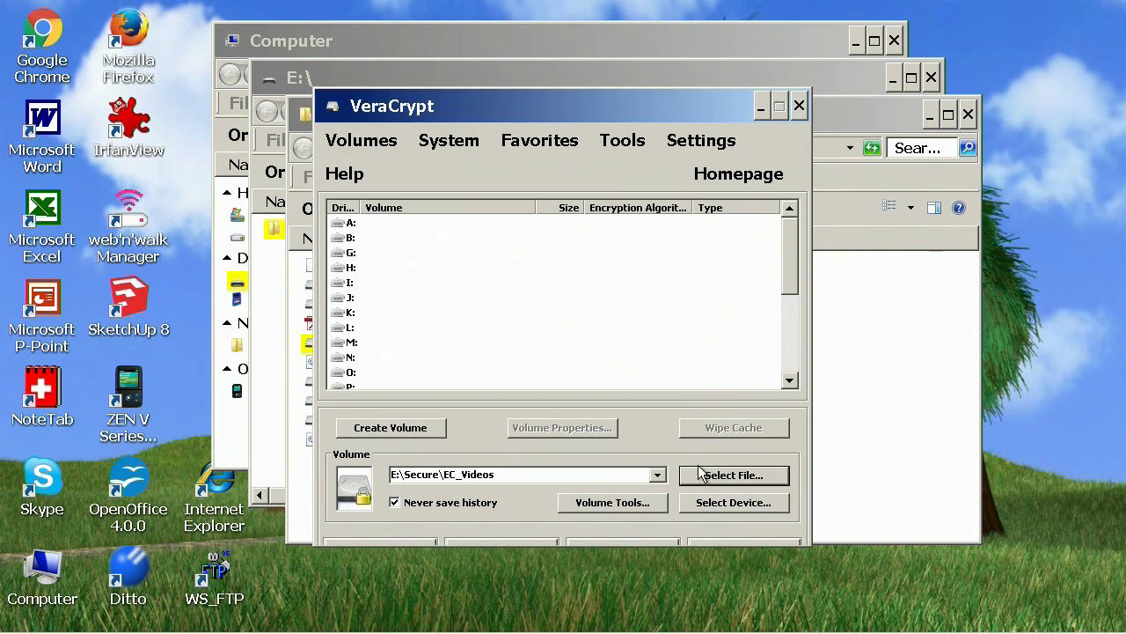
click(343, 318)
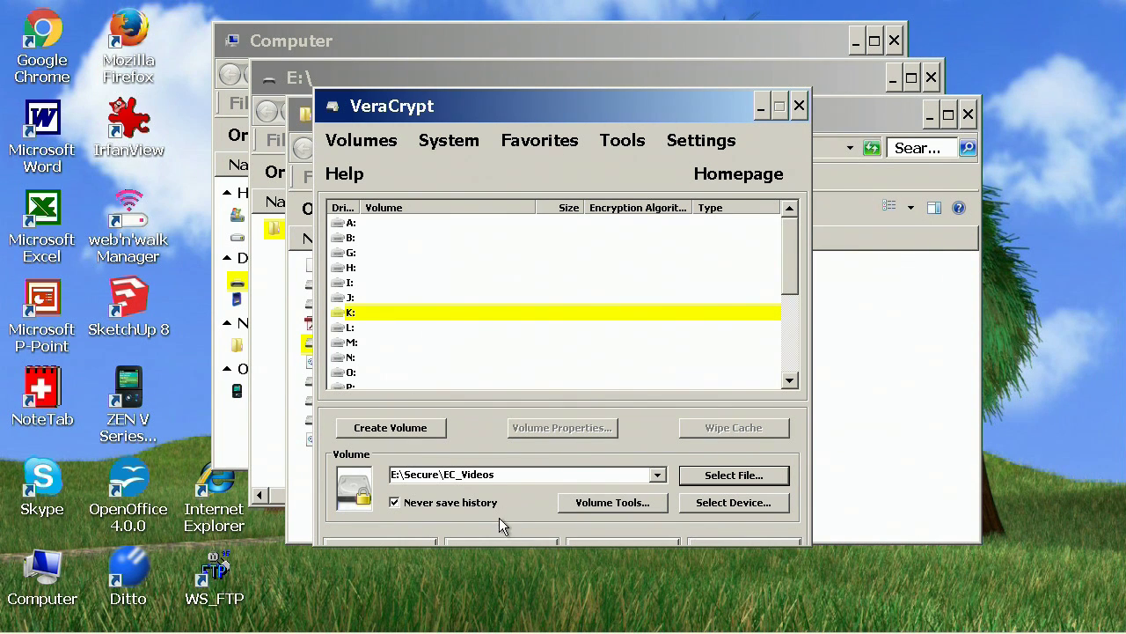
click(415, 542)
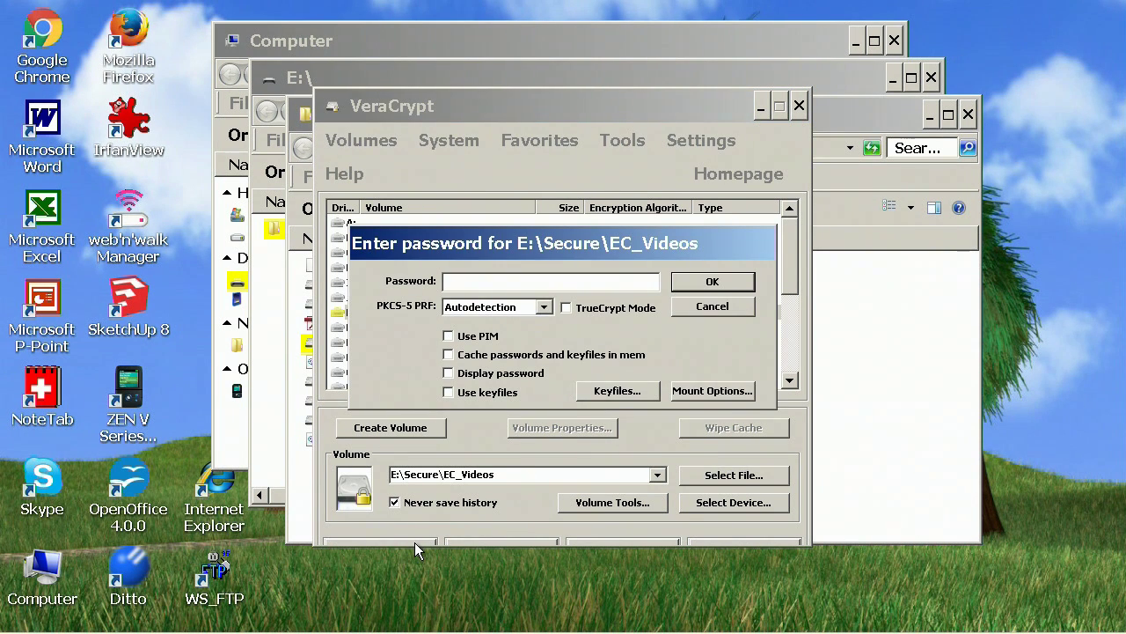
text(************)
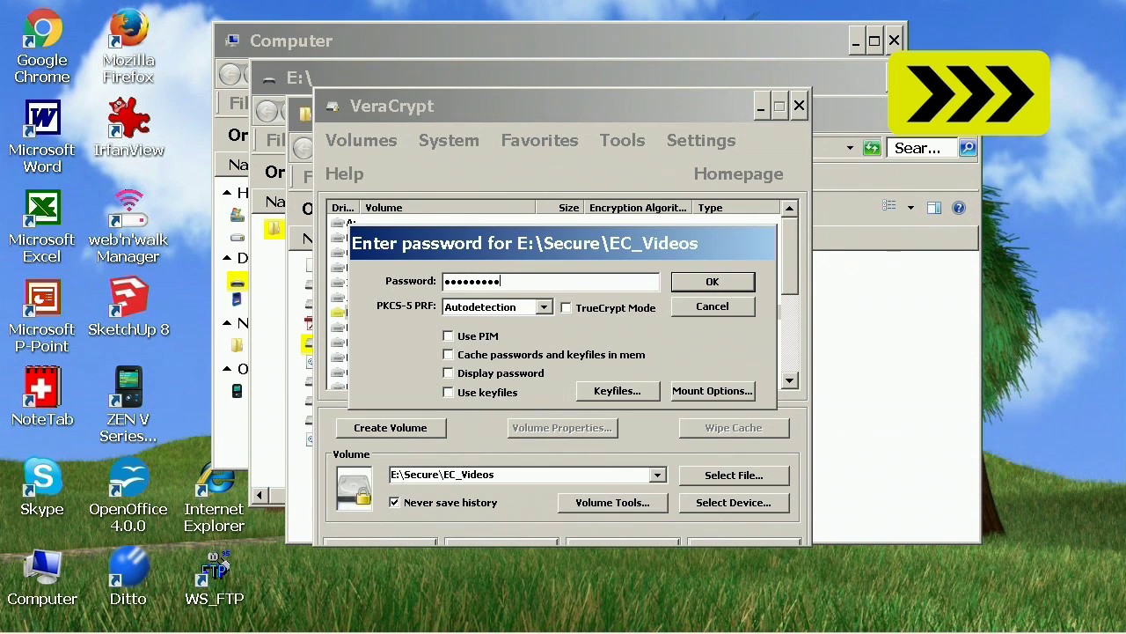
key(Return)
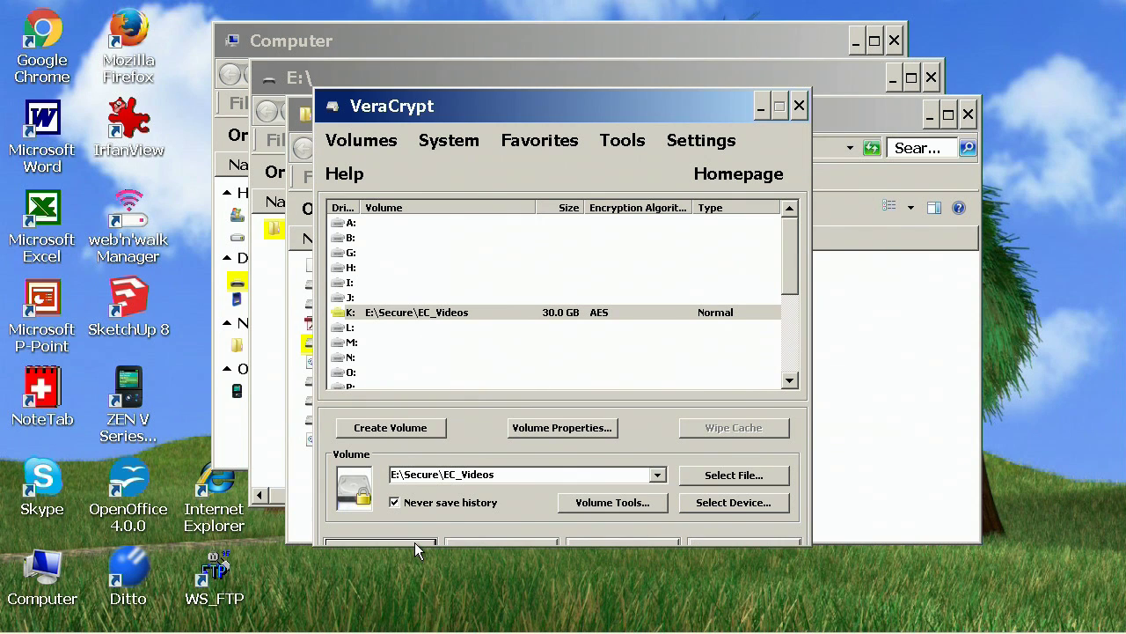
Step: Open Local Disk (K:) from the Computer window and browse its images in IrfanView, from EC_Atari_THUMB_BB.jpg through Res_From_Space_THUMB_CC.jpg
click(233, 440)
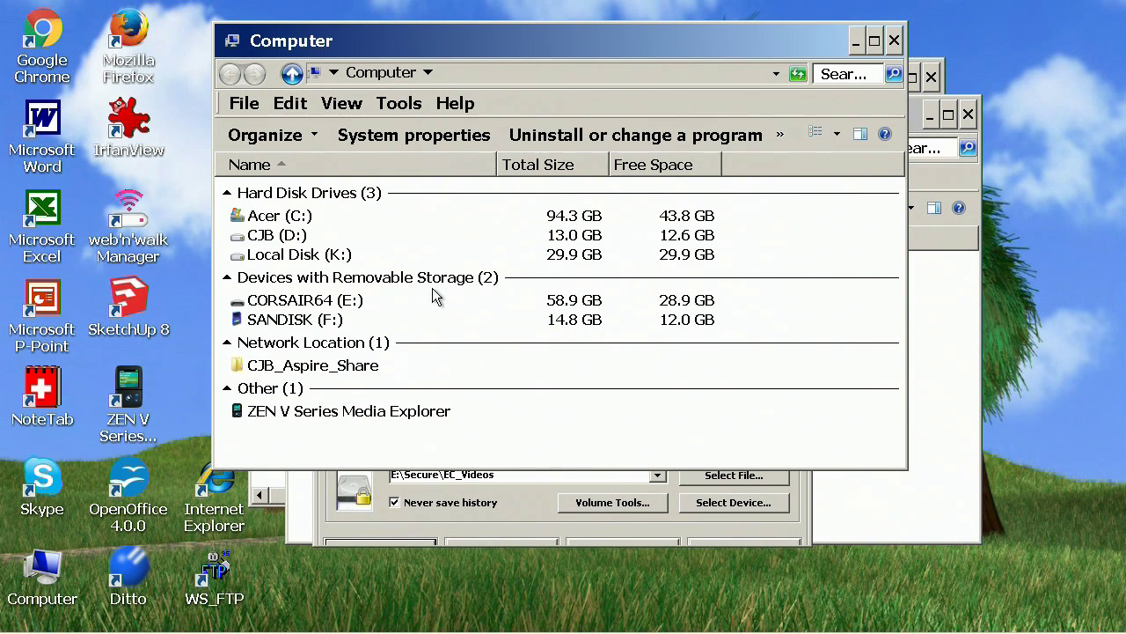
double_click(309, 254)
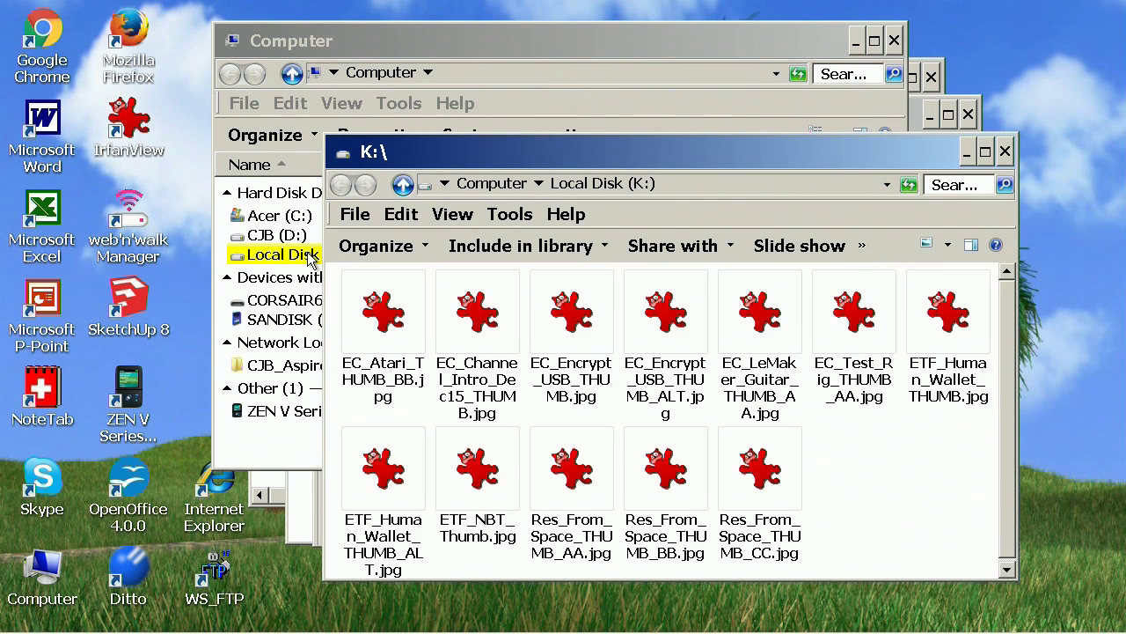
double_click(382, 315)
key(Right)
key(Right)
key(Right)
key(Right)
key(Left)
key(Left)
key(Left)
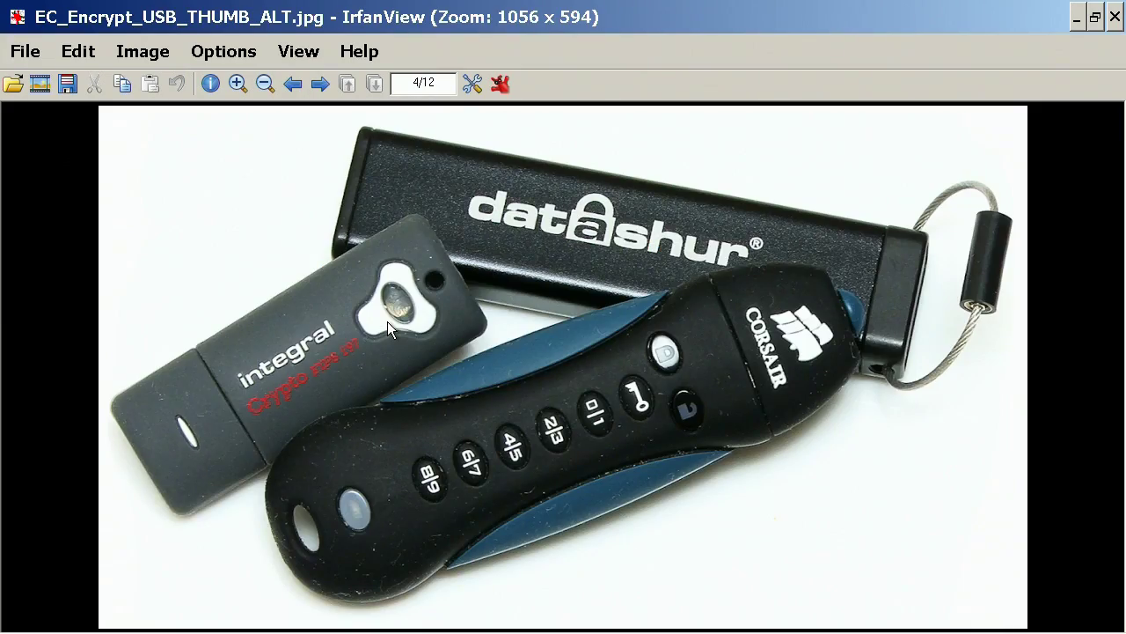
key(Right)
key(Right)
key(Right)
key(Right)
key(Right)
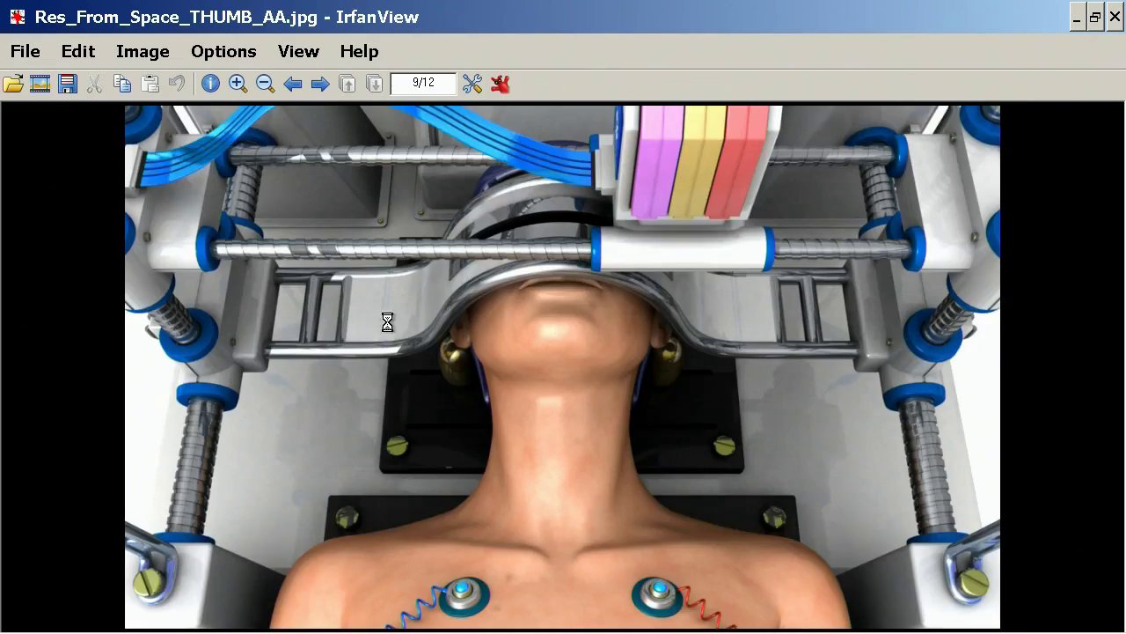
key(Right)
key(Right)
key(Right)
key(Right)
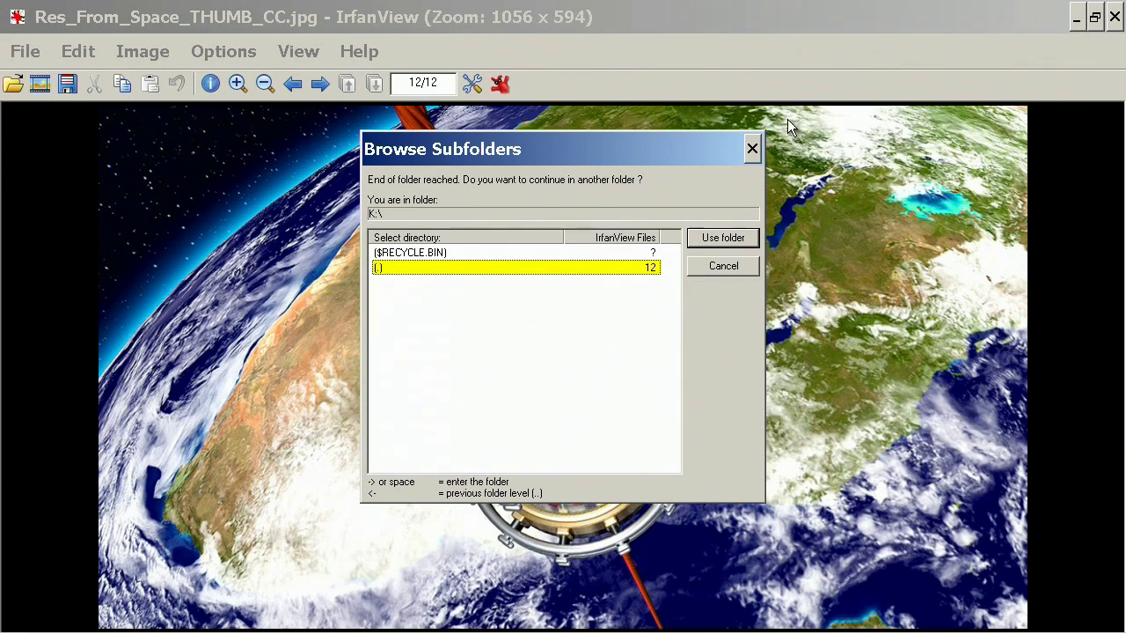
Step: Decline continuing in another folder, and close IrfanView and the K: window
click(723, 266)
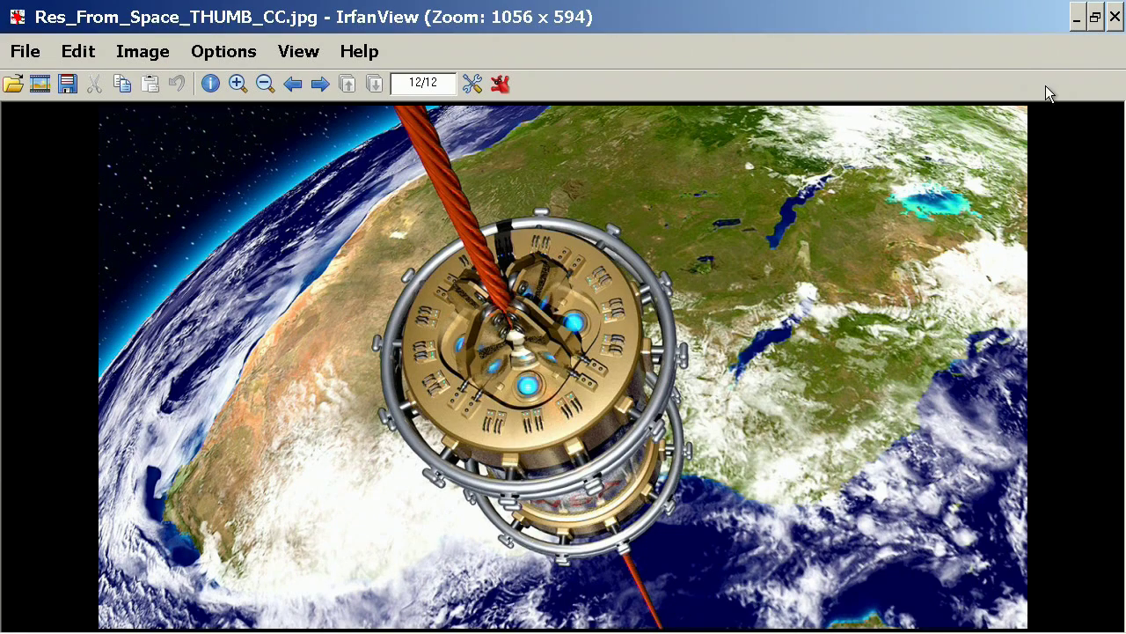
click(1116, 18)
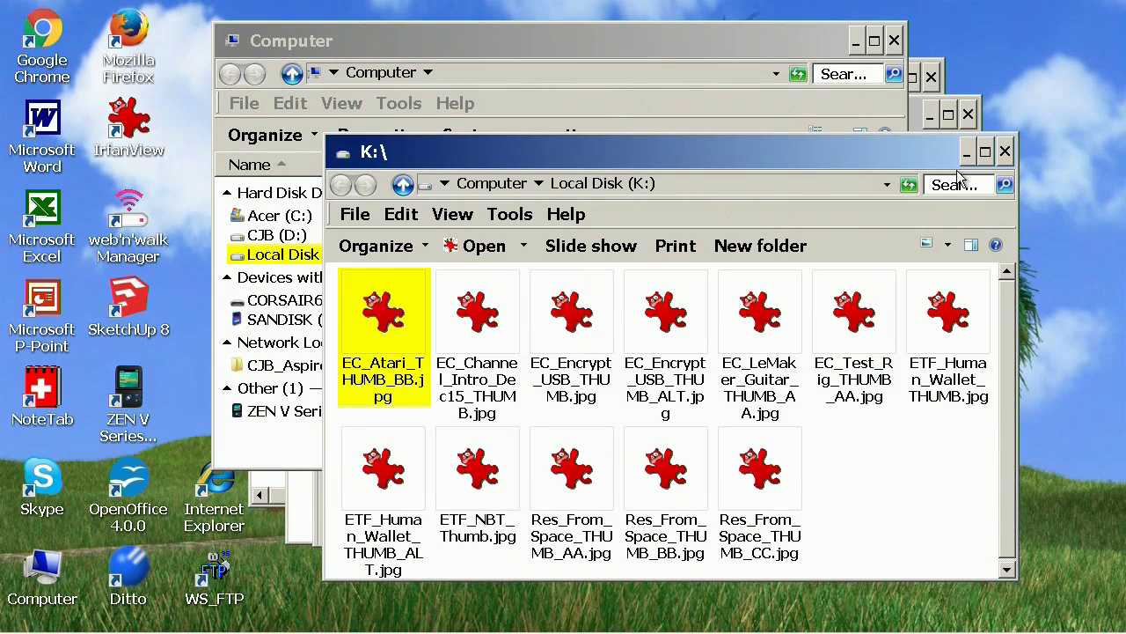
click(1008, 150)
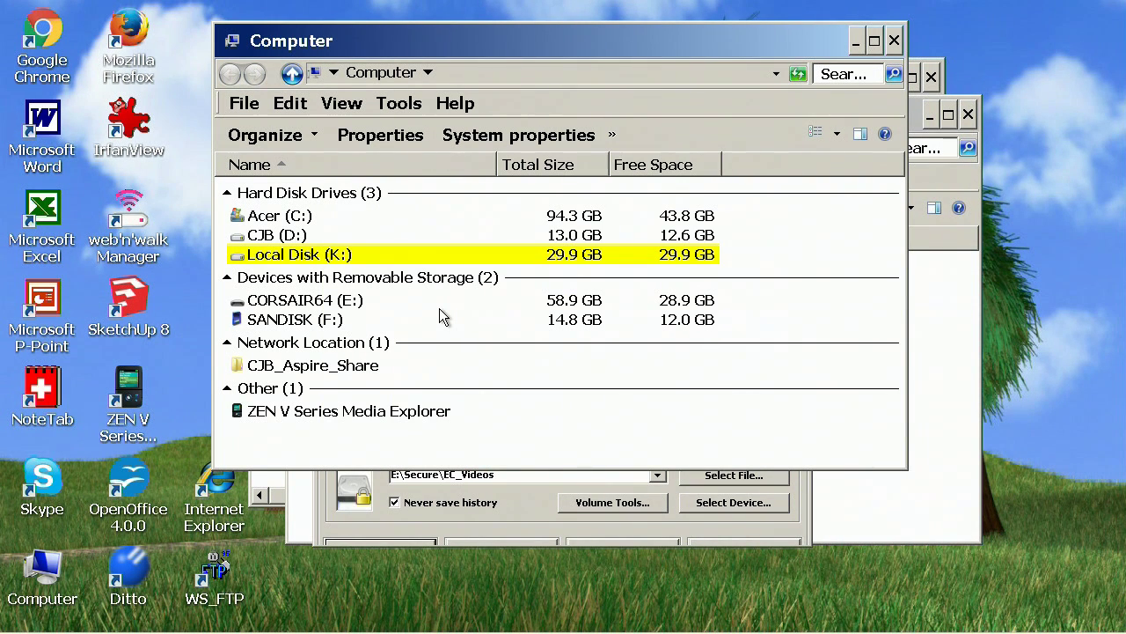
mouse_move(442, 317)
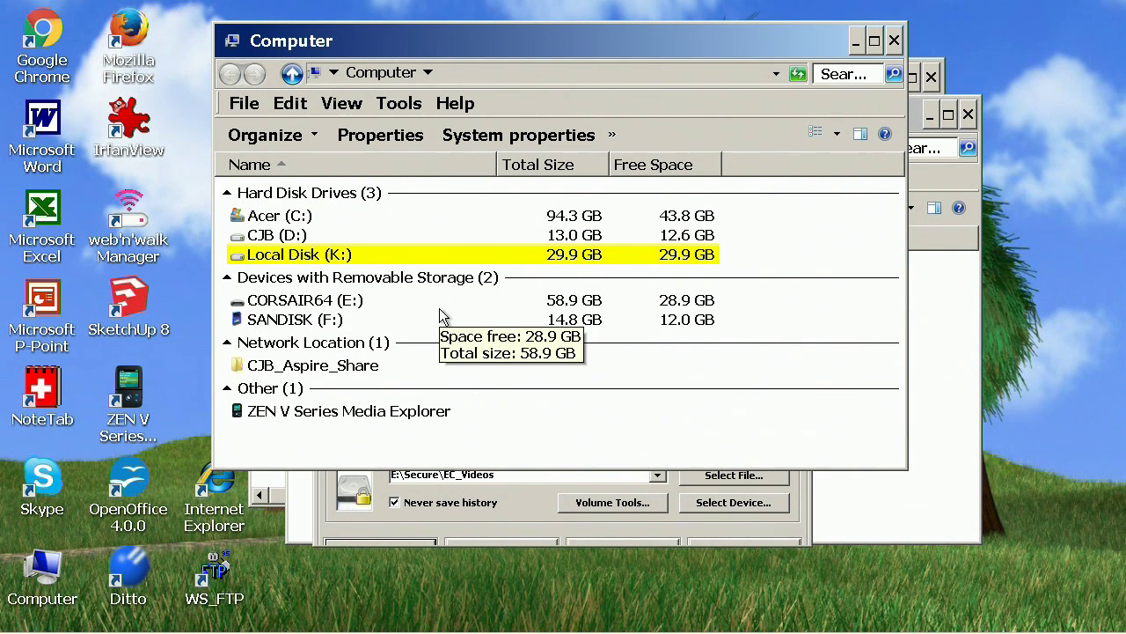